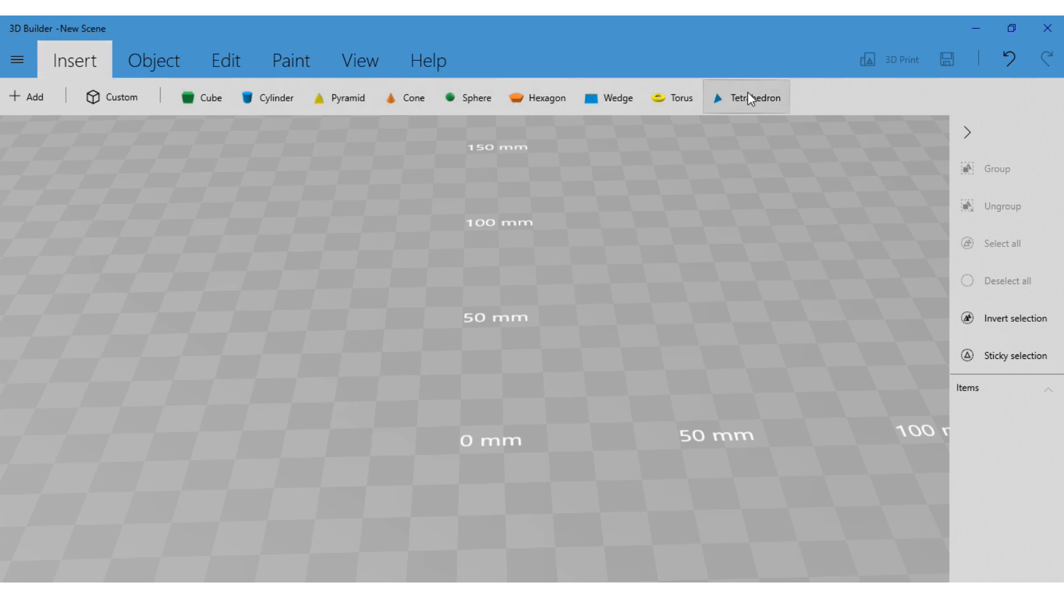
Insert a cube into the empty scene
{"action": "left_click", "coordinate": [200, 103]}
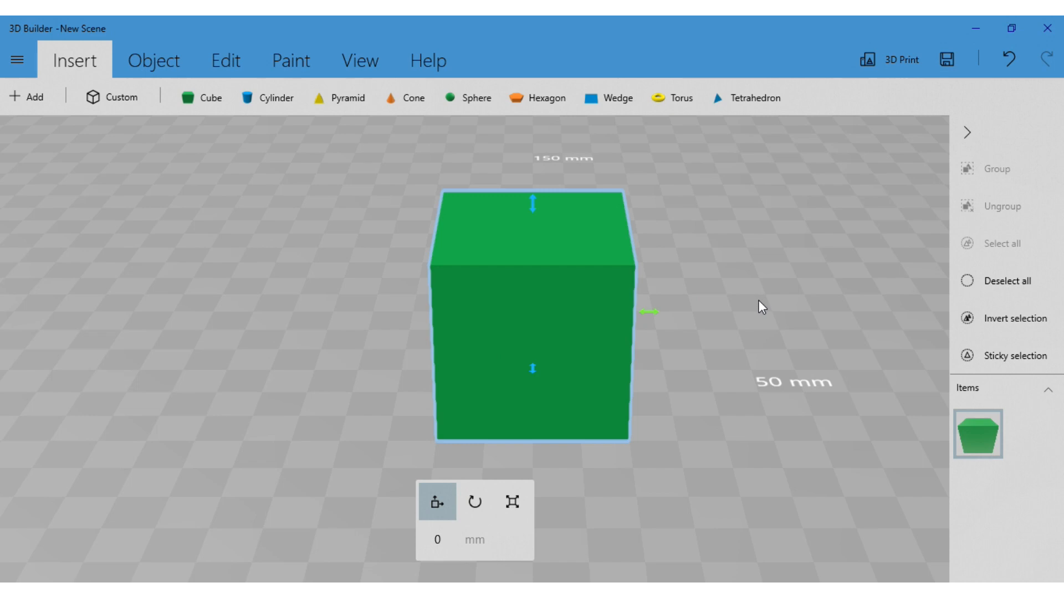
Examine the cube and the ruler grid from different angles, positions and zoom distances
{"action": "mouse_move", "coordinate": [759, 301]}
{"action": "right_mouse_down"}
{"action": "mouse_move", "coordinate": [696, 285]}
{"action": "mouse_move", "coordinate": [755, 254]}
{"action": "mouse_move", "coordinate": [796, 283]}
{"action": "mouse_move", "coordinate": [811, 274]}
{"action": "mouse_move", "coordinate": [764, 293]}
{"action": "right_mouse_up"}
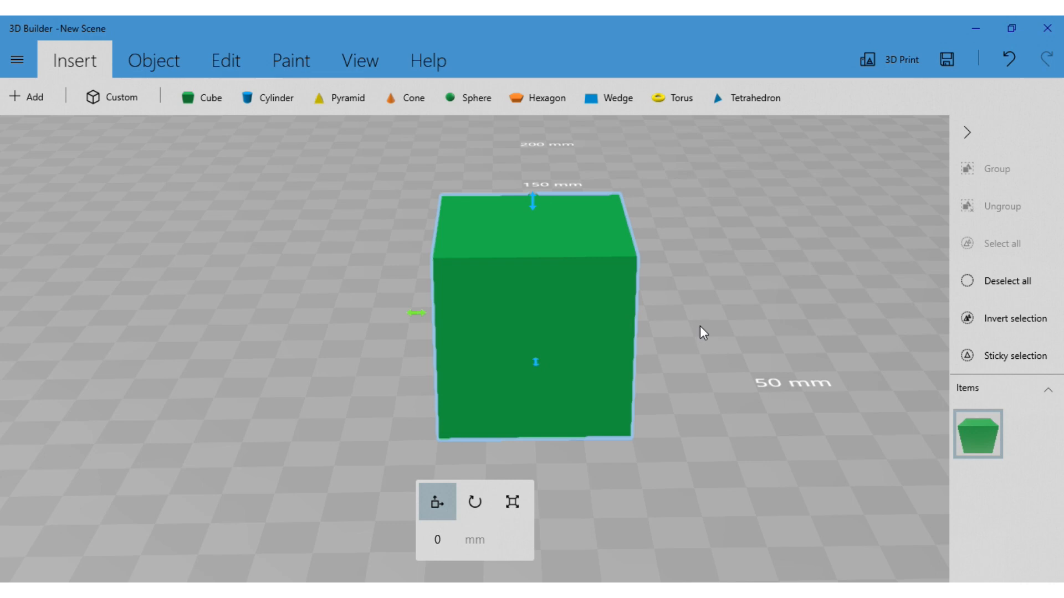
{"action": "right_click_drag", "start_coordinate": [741, 327], "coordinate": [776, 372]}
{"action": "right_click_drag", "start_coordinate": [659, 392], "coordinate": [295, 410]}
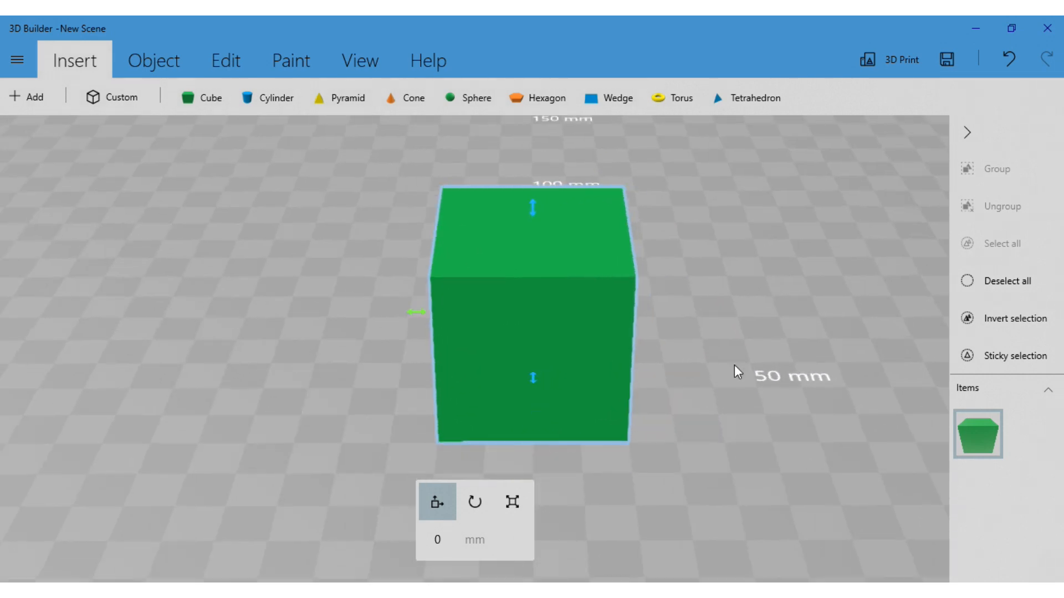
{"action": "right_click_drag", "start_coordinate": [735, 368], "coordinate": [720, 375]}
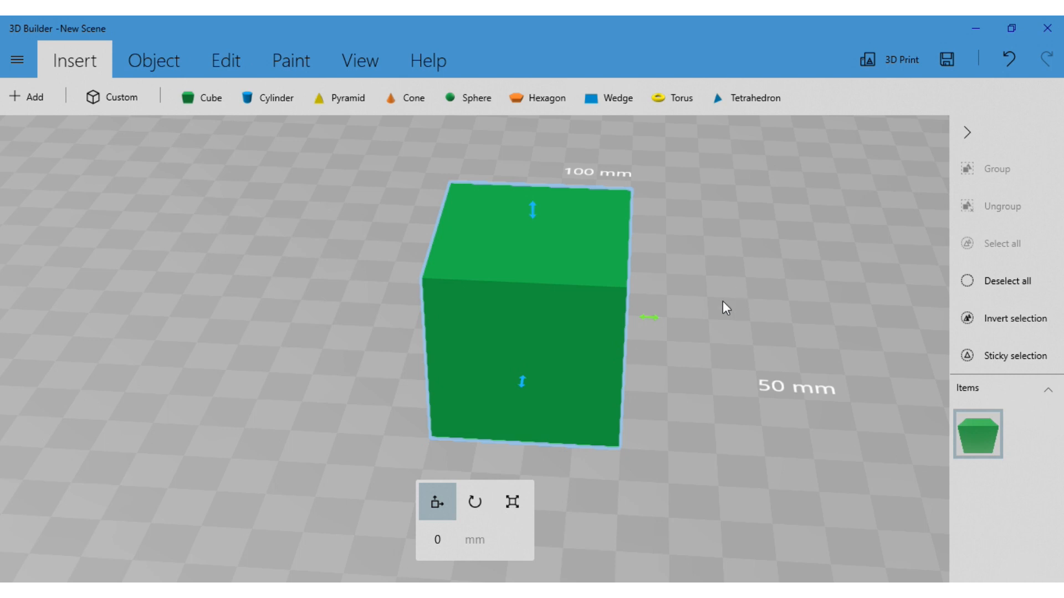
{"action": "right_click_drag", "start_coordinate": [723, 303], "coordinate": [691, 249]}
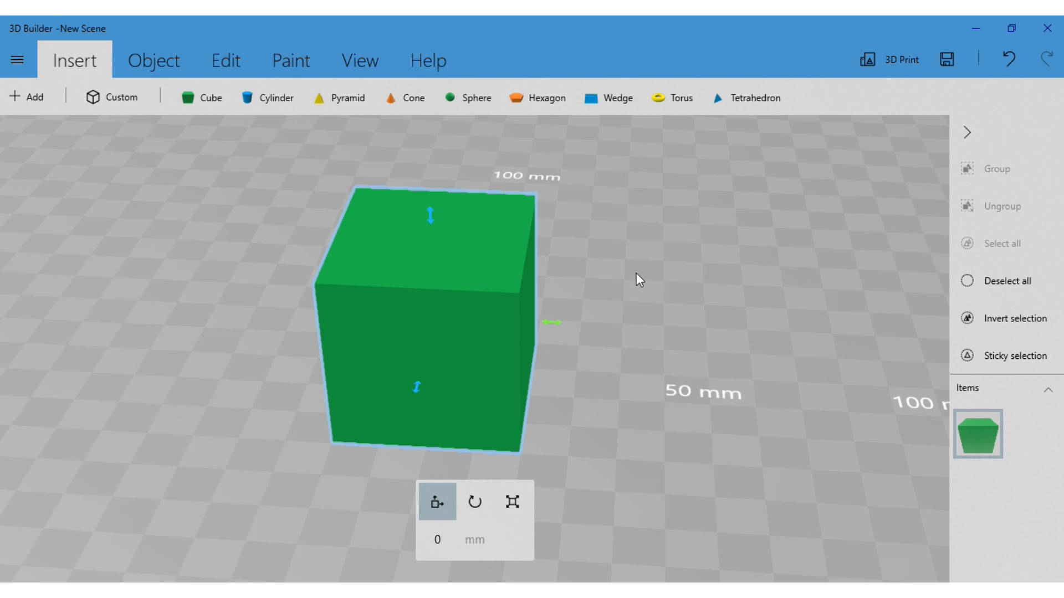
{"action": "scroll", "coordinate": [615, 274], "scroll_direction": "up", "scroll_amount": 2}
{"action": "scroll", "coordinate": [615, 274], "scroll_direction": "down", "scroll_amount": 3}
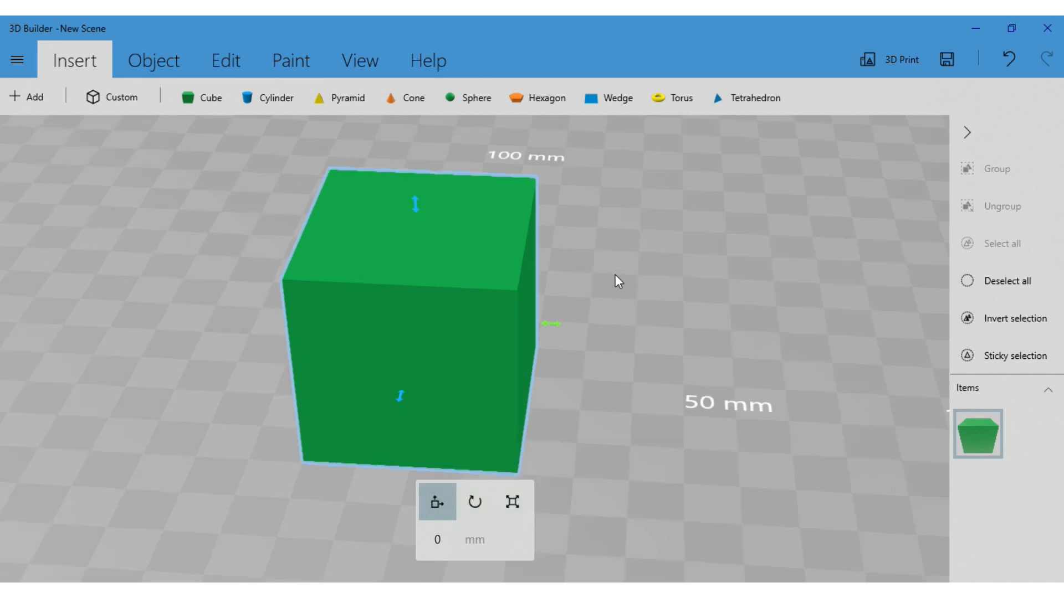
{"action": "scroll", "coordinate": [615, 274], "scroll_direction": "down", "scroll_amount": 4}
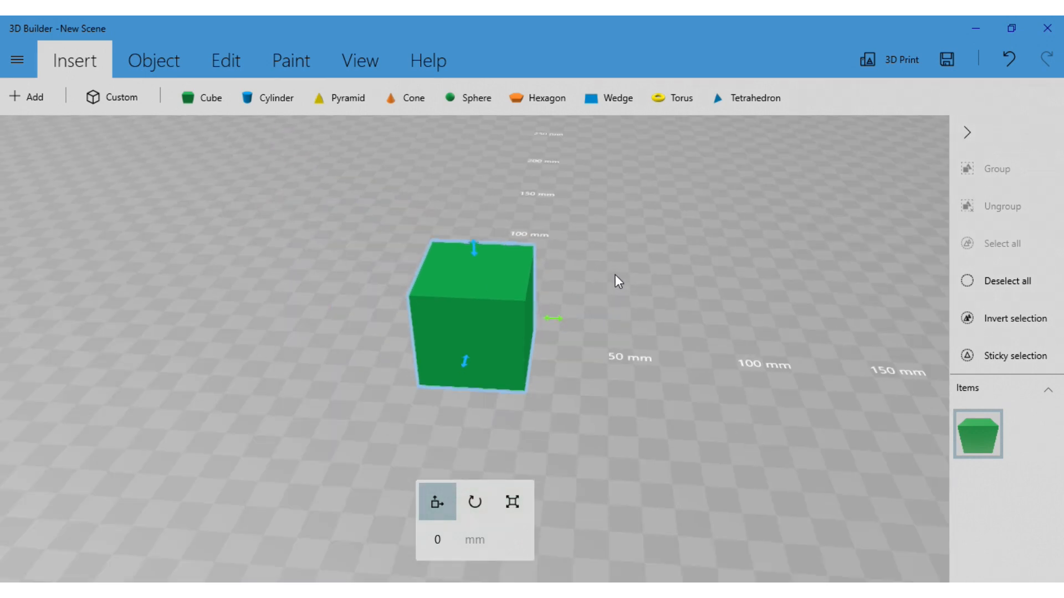
{"action": "scroll", "coordinate": [615, 275], "scroll_direction": "up", "scroll_amount": 4}
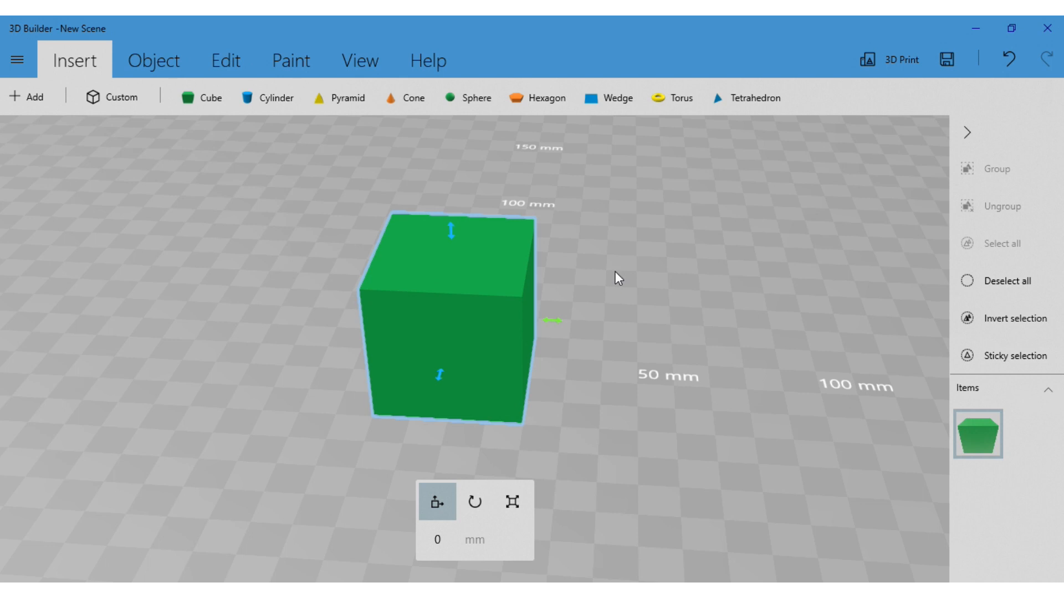
{"action": "left_click_drag", "start_coordinate": [615, 272], "coordinate": [640, 276]}
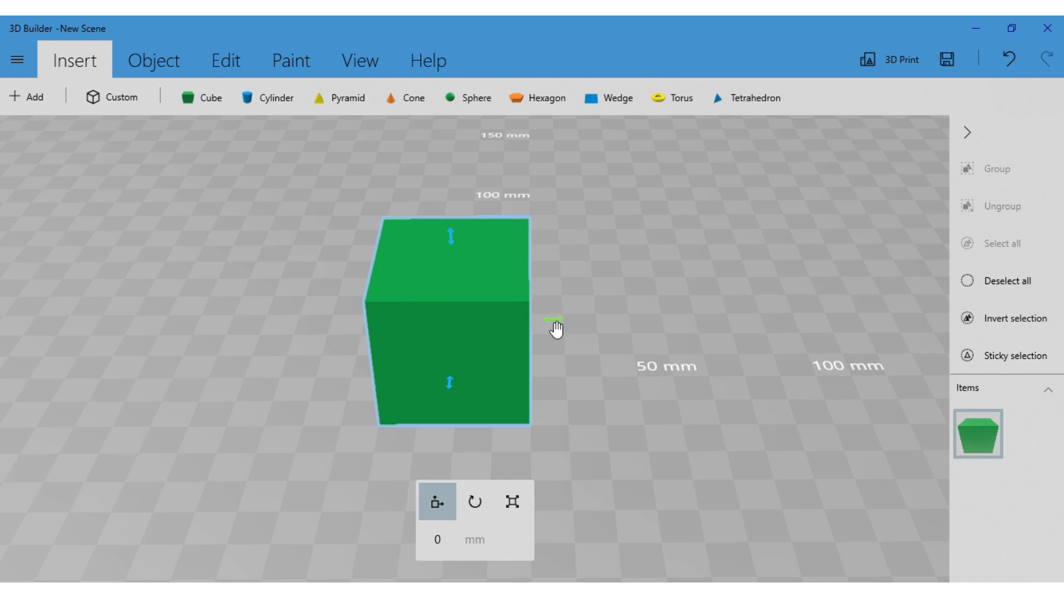
Move the cube back and forth sideways, settling at 17.25 mm, and bring it toward the front to -18.89 mm
{"action": "left_click_drag", "start_coordinate": [548, 327], "coordinate": [656, 331]}
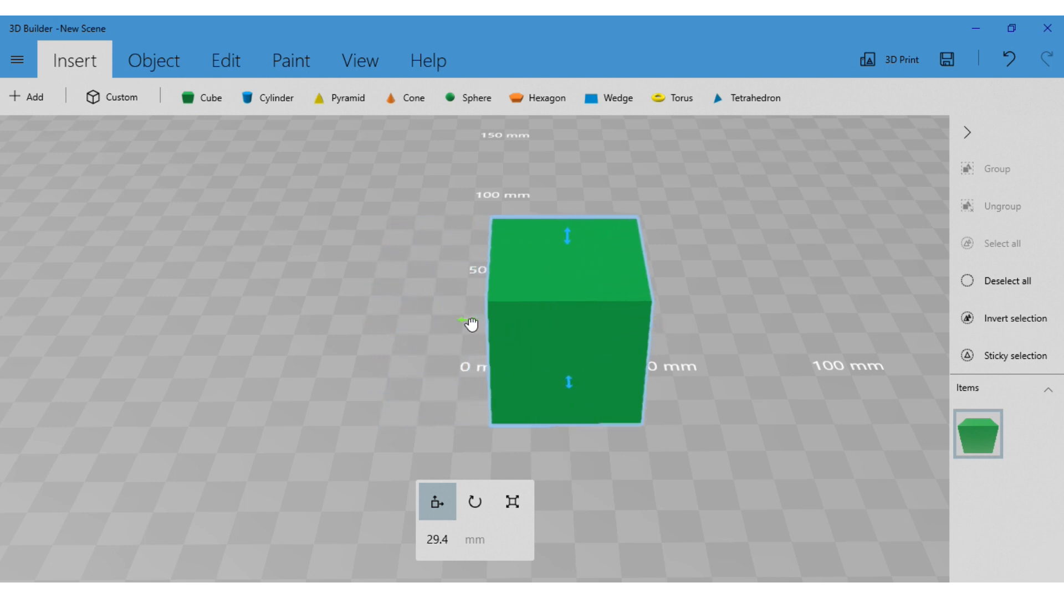
{"action": "left_click_drag", "start_coordinate": [472, 324], "coordinate": [370, 328]}
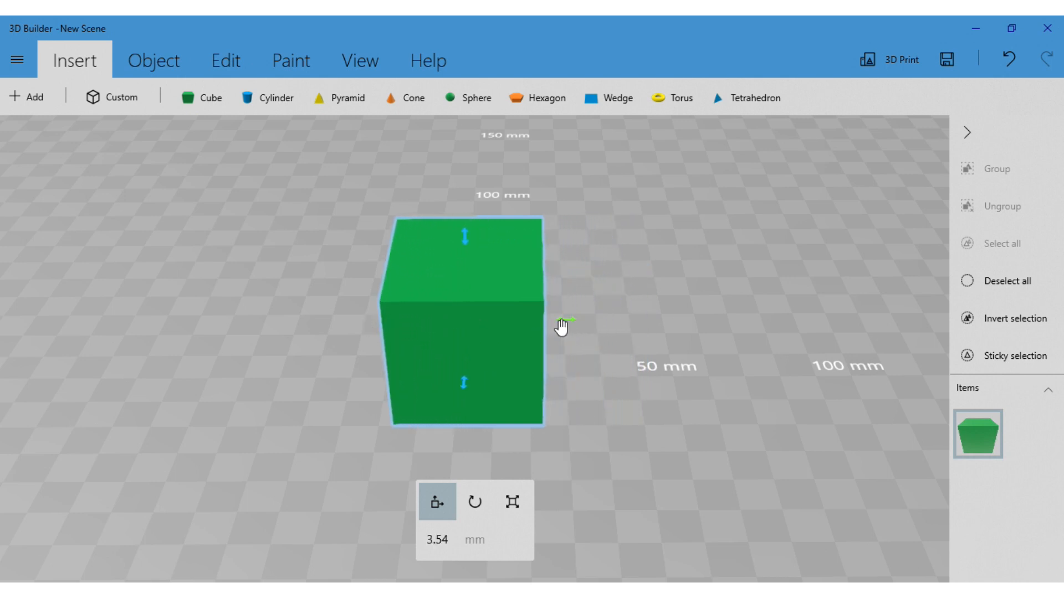
{"action": "left_click_drag", "start_coordinate": [564, 326], "coordinate": [649, 330]}
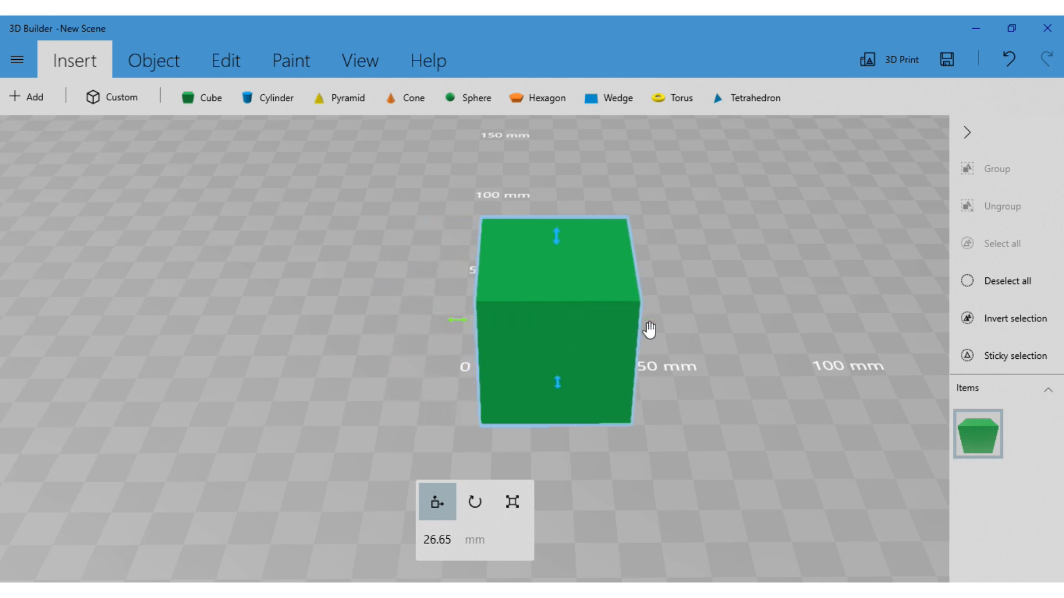
{"action": "left_click_drag", "start_coordinate": [464, 323], "coordinate": [373, 327]}
{"action": "left_click_drag", "start_coordinate": [536, 320], "coordinate": [684, 333]}
{"action": "left_click_drag", "start_coordinate": [487, 323], "coordinate": [425, 325]}
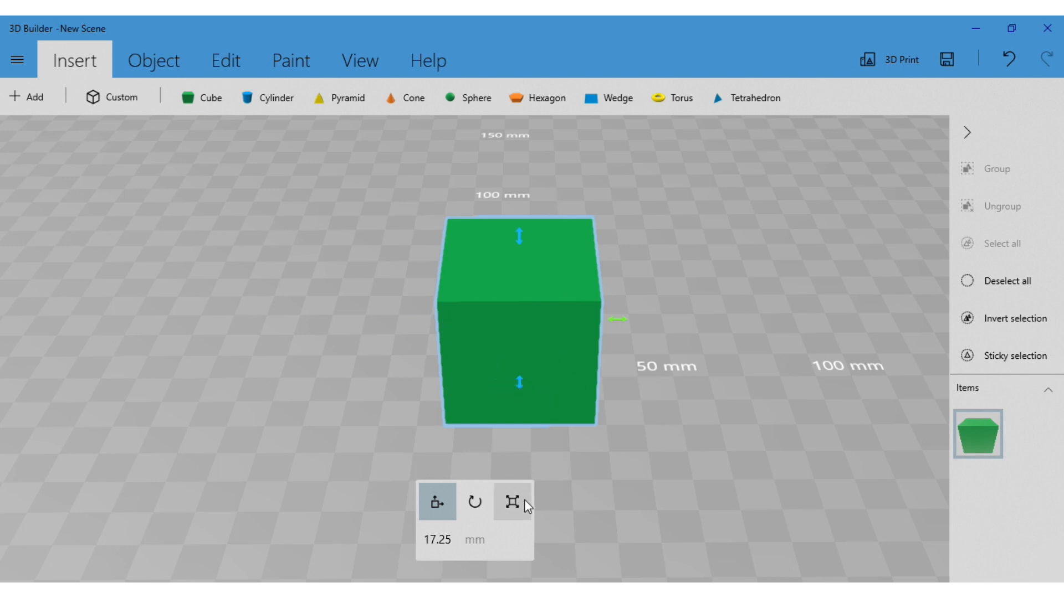
{"action": "left_click", "coordinate": [520, 389]}
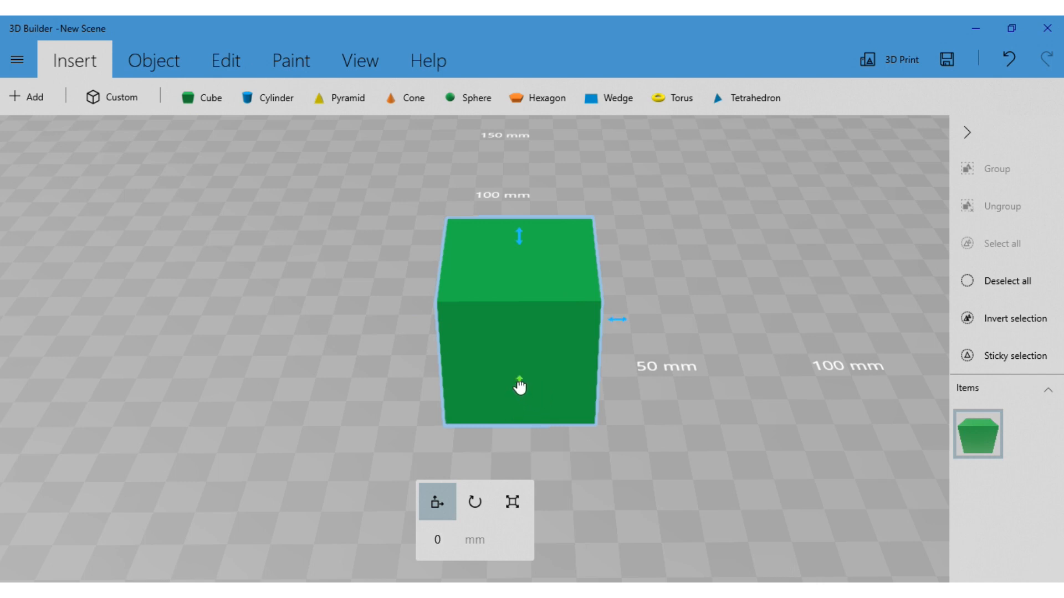
{"action": "left_click_drag", "start_coordinate": [520, 388], "coordinate": [514, 446]}
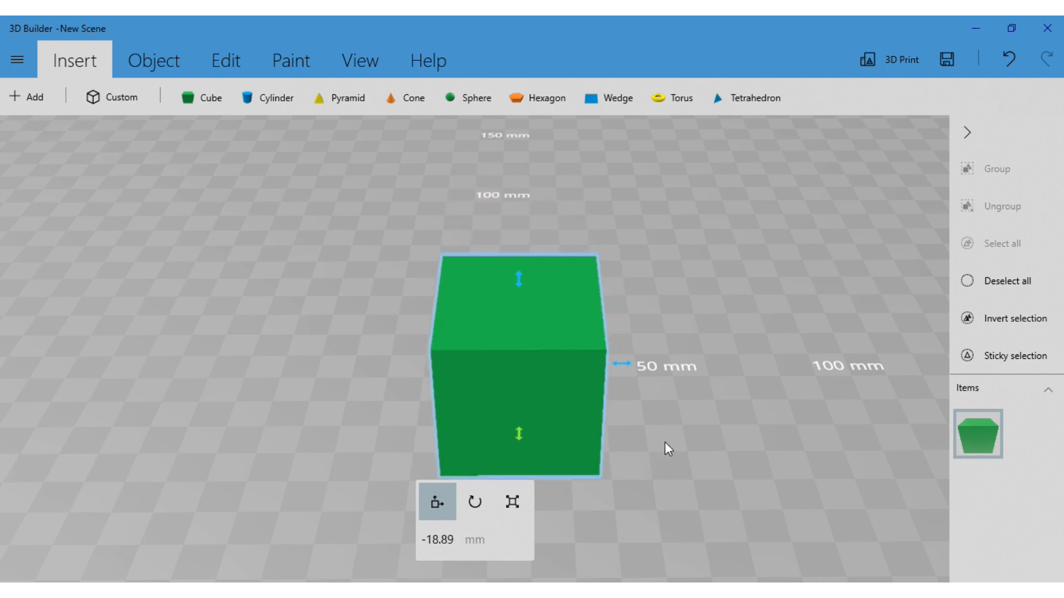
Raise the cube off the floor to 33.66 mm and lower it to 19.27 mm
{"action": "left_click_drag", "start_coordinate": [670, 460], "coordinate": [527, 412]}
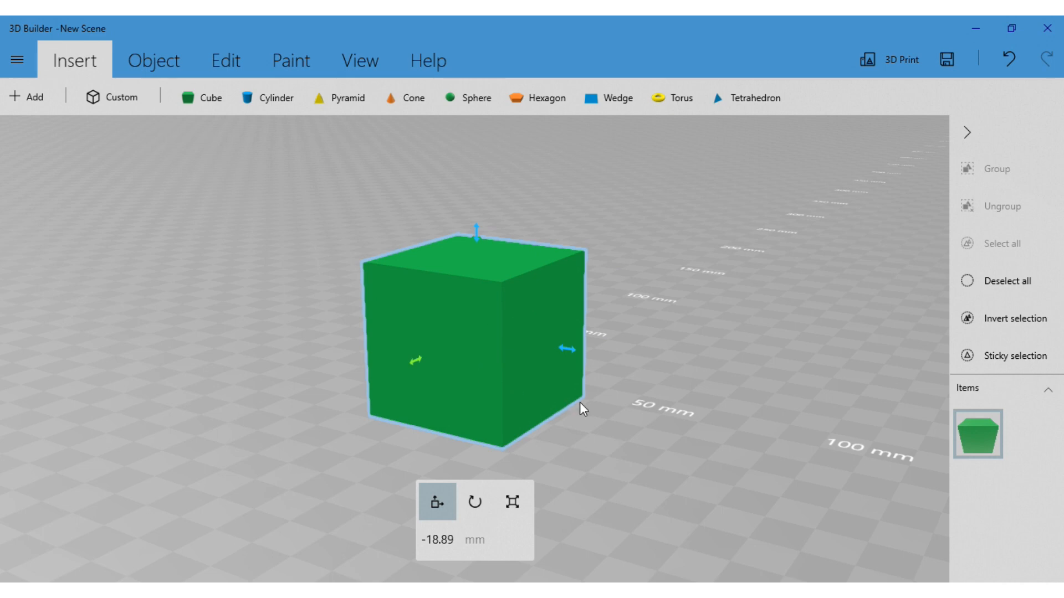
{"action": "left_click", "coordinate": [476, 230]}
{"action": "left_click_drag", "start_coordinate": [478, 241], "coordinate": [477, 183]}
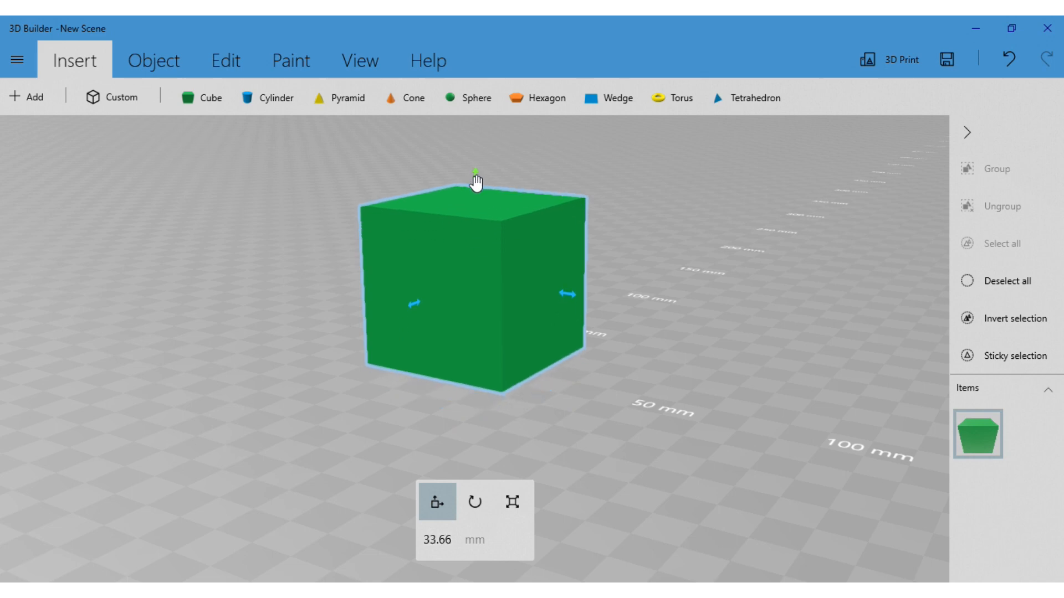
{"action": "left_click_drag", "start_coordinate": [584, 377], "coordinate": [676, 311]}
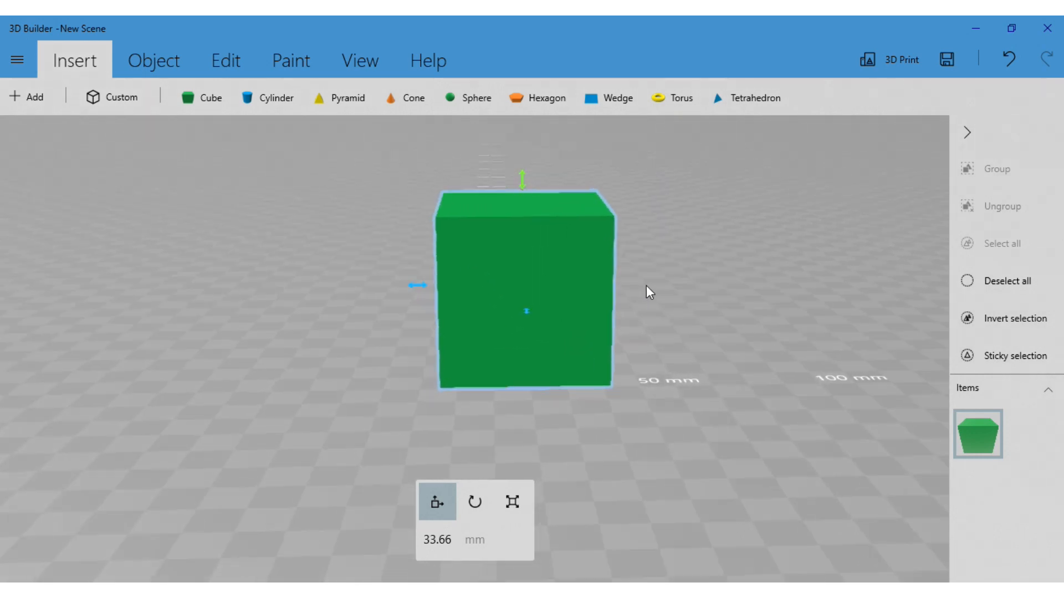
{"action": "left_click_drag", "start_coordinate": [523, 185], "coordinate": [534, 244]}
{"action": "right_click_drag", "start_coordinate": [776, 377], "coordinate": [714, 332]}
{"action": "left_click_drag", "start_coordinate": [712, 327], "coordinate": [730, 370]}
{"action": "left_click_drag", "start_coordinate": [513, 231], "coordinate": [513, 232]}
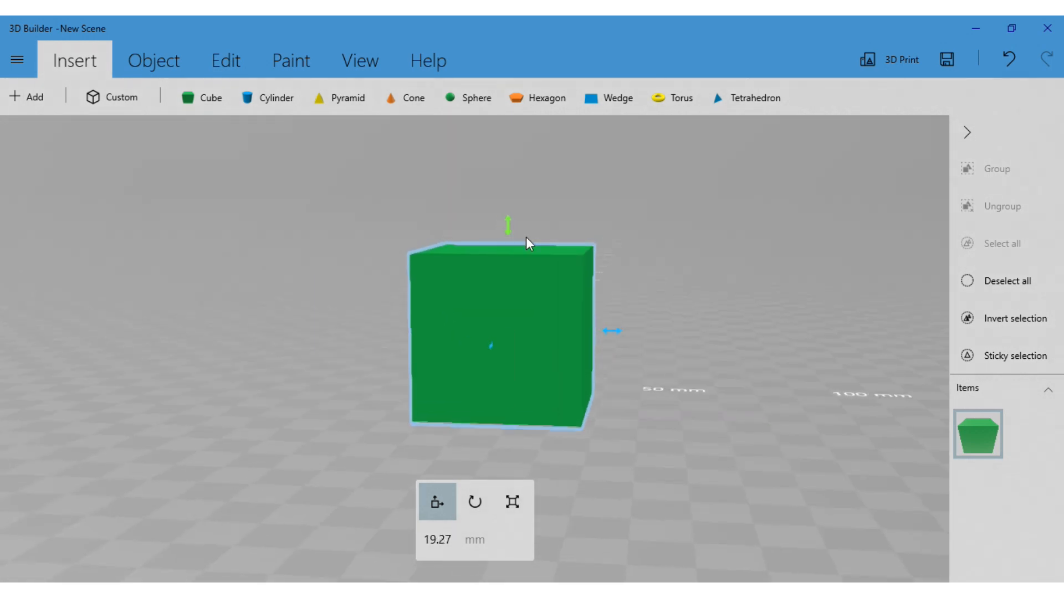
Raise the cube to a height of 20 mm and shift it sideways to 5.66 mm
{"action": "left_click_drag", "start_coordinate": [737, 387], "coordinate": [793, 452]}
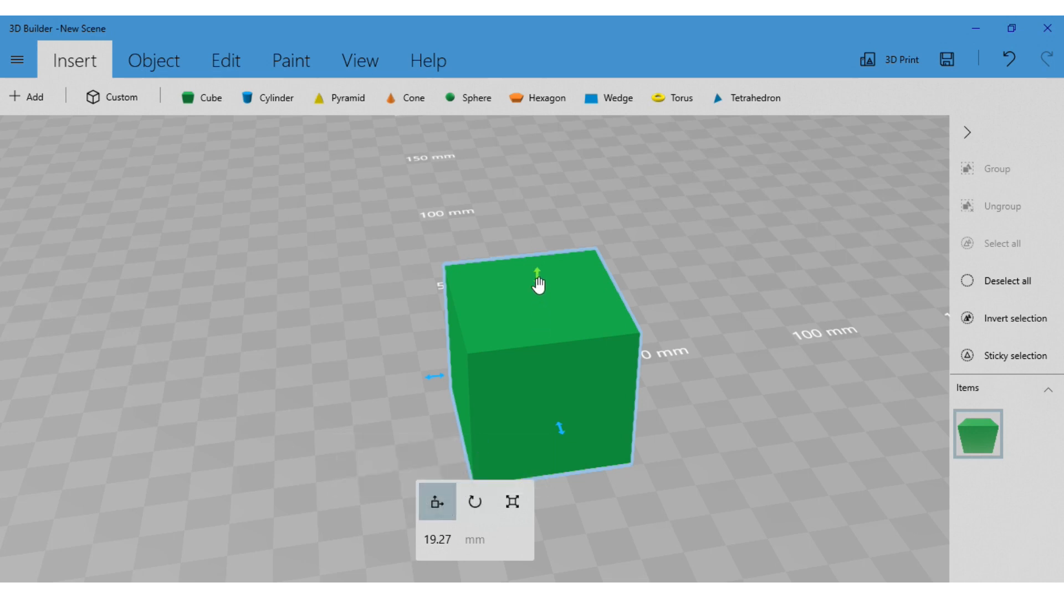
{"action": "mouse_move", "coordinate": [539, 281]}
{"action": "left_mouse_down"}
{"action": "mouse_move", "coordinate": [547, 223]}
{"action": "mouse_move", "coordinate": [544, 349]}
{"action": "mouse_move", "coordinate": [565, 240]}
{"action": "mouse_move", "coordinate": [557, 272]}
{"action": "left_mouse_up"}
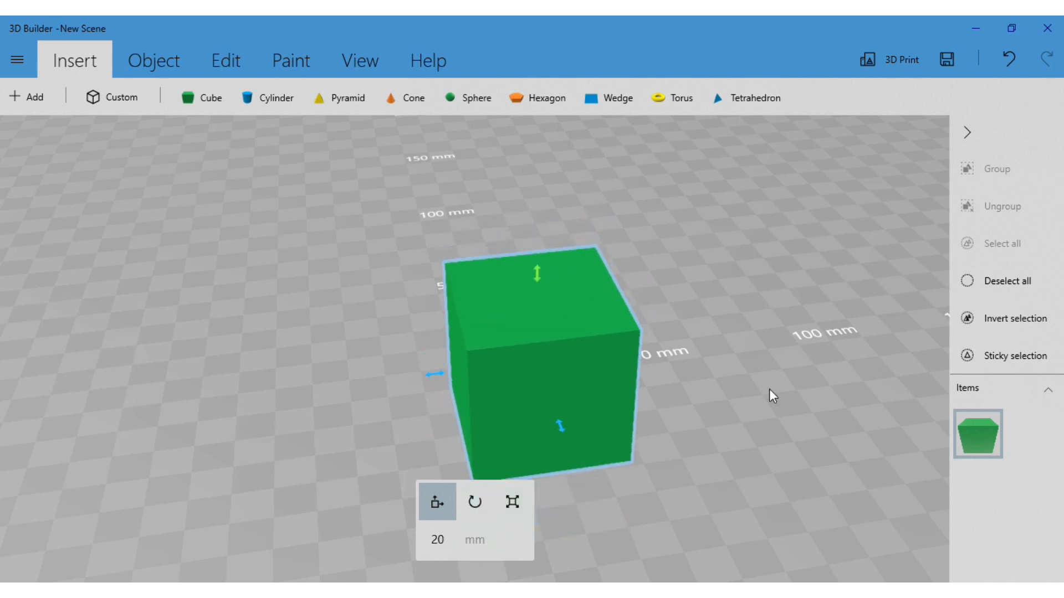
{"action": "left_click_drag", "start_coordinate": [769, 390], "coordinate": [639, 421]}
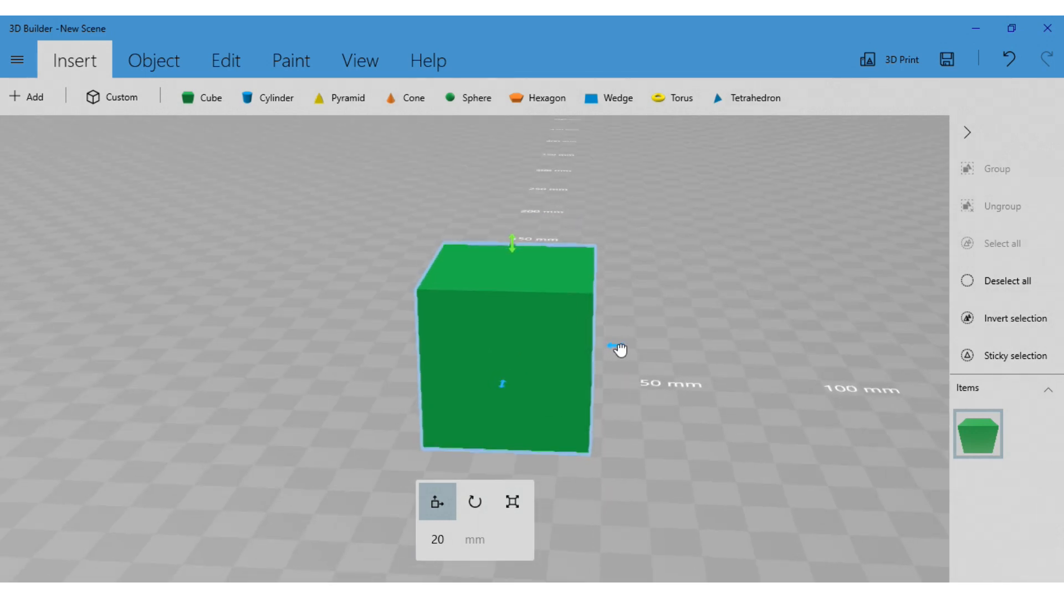
{"action": "left_click_drag", "start_coordinate": [623, 352], "coordinate": [574, 373]}
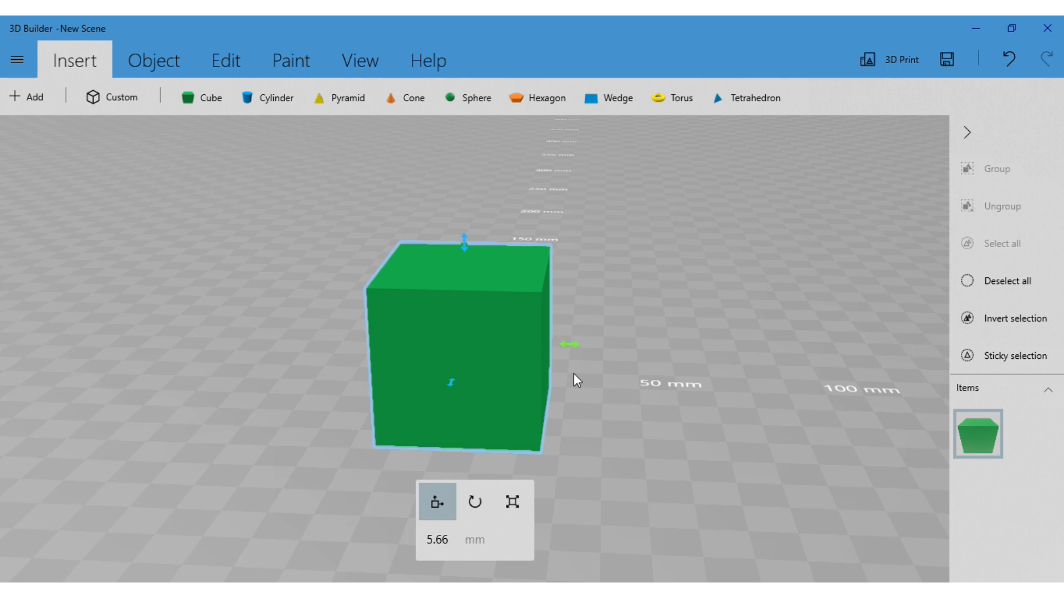
Try rotating the cube about its different axes, tilting it 45°, and return it to its upright 0° orientation
{"action": "left_click", "coordinate": [473, 506]}
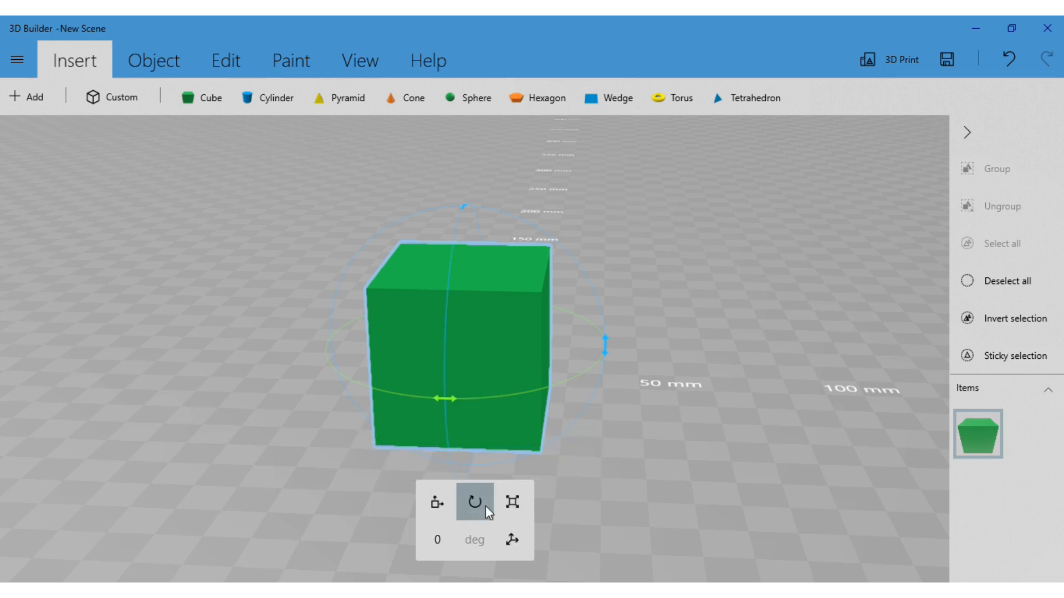
{"action": "left_click_drag", "start_coordinate": [666, 387], "coordinate": [542, 295]}
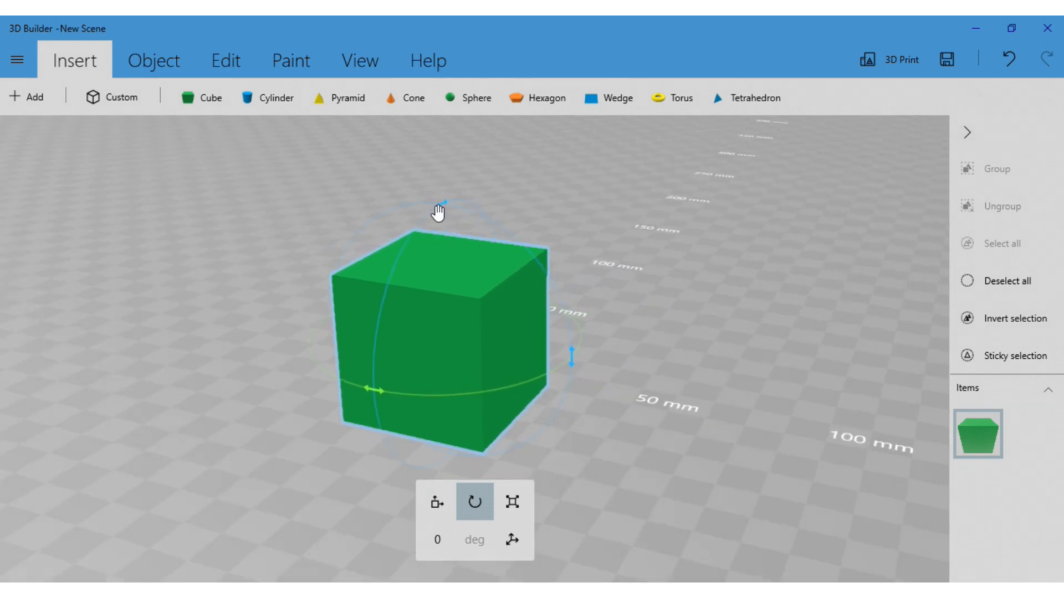
{"action": "left_click_drag", "start_coordinate": [375, 395], "coordinate": [403, 357]}
{"action": "left_click_drag", "start_coordinate": [574, 367], "coordinate": [498, 430]}
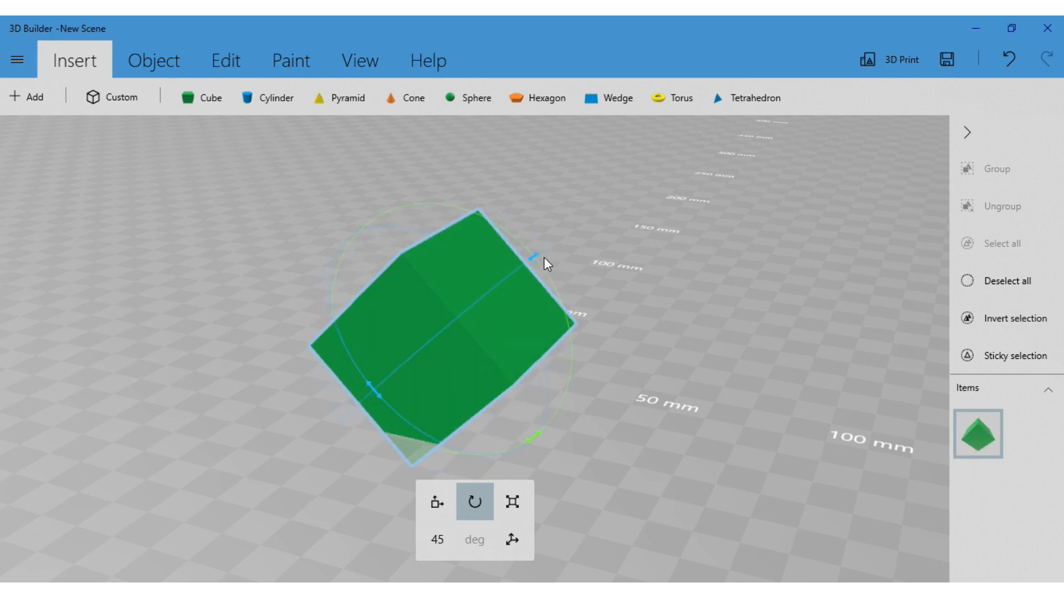
{"action": "left_click_drag", "start_coordinate": [538, 260], "coordinate": [571, 286]}
{"action": "left_click", "coordinate": [538, 443]}
{"action": "left_click_drag", "start_coordinate": [535, 445], "coordinate": [550, 368]}
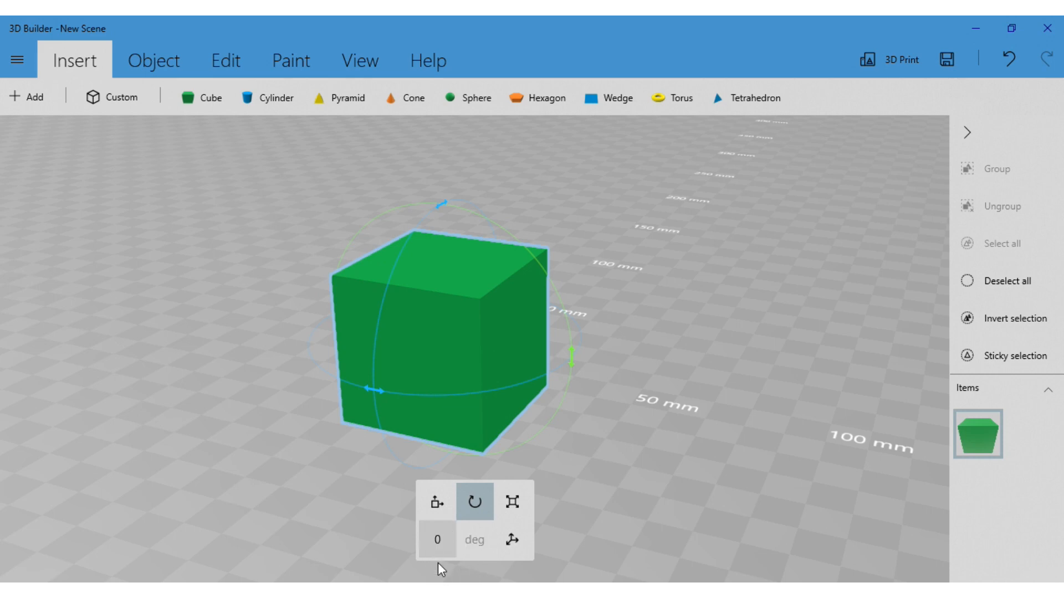
Rotate the cube about its vertical axis to 292.47°, and inspect the exact angle without changing it
{"action": "left_click_drag", "start_coordinate": [378, 399], "coordinate": [313, 346]}
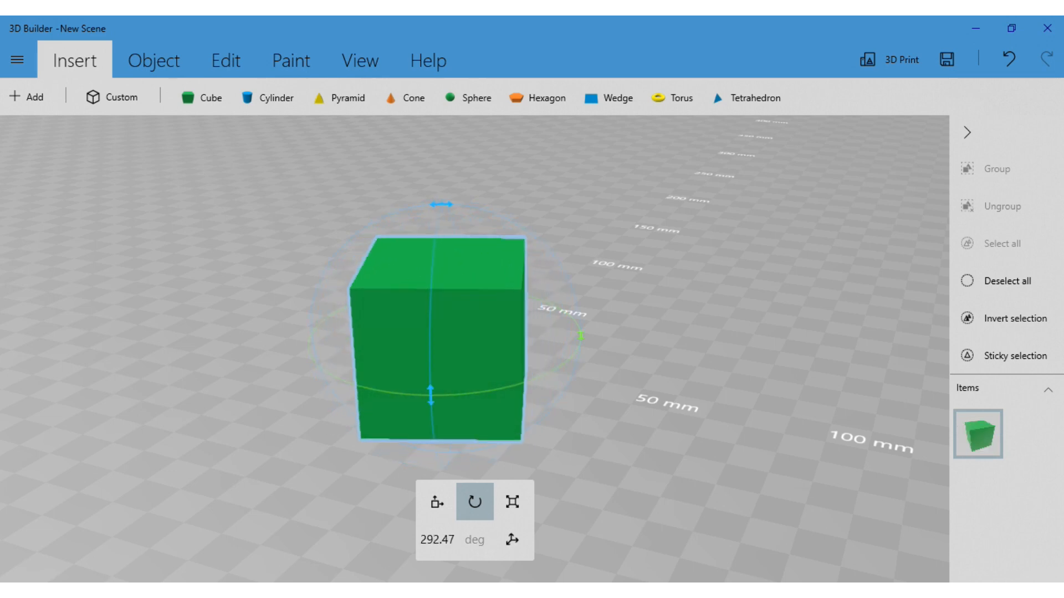
{"action": "left_click", "coordinate": [443, 546]}
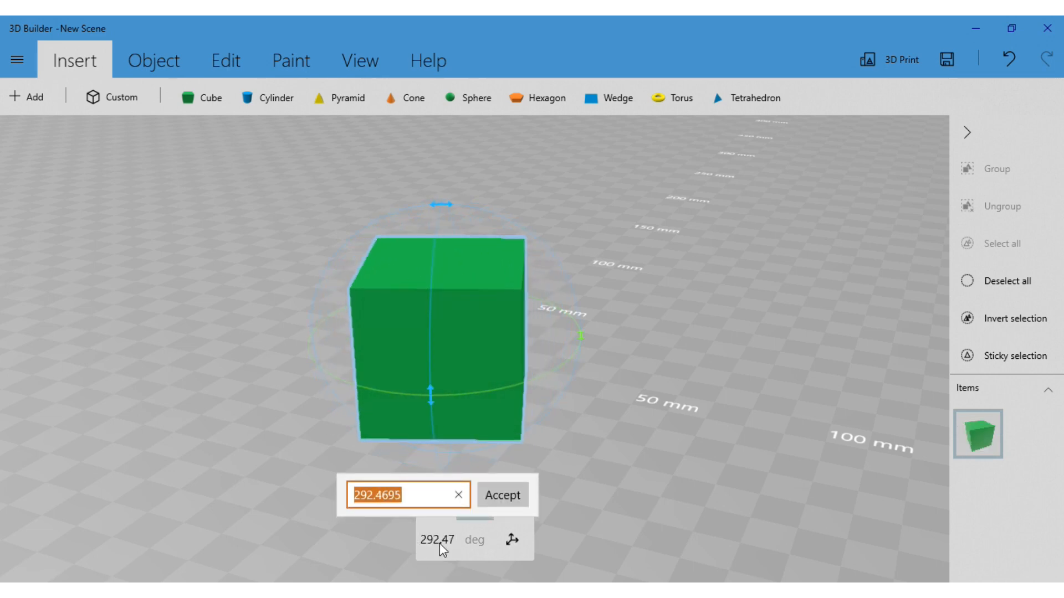
{"action": "left_click", "coordinate": [619, 538]}
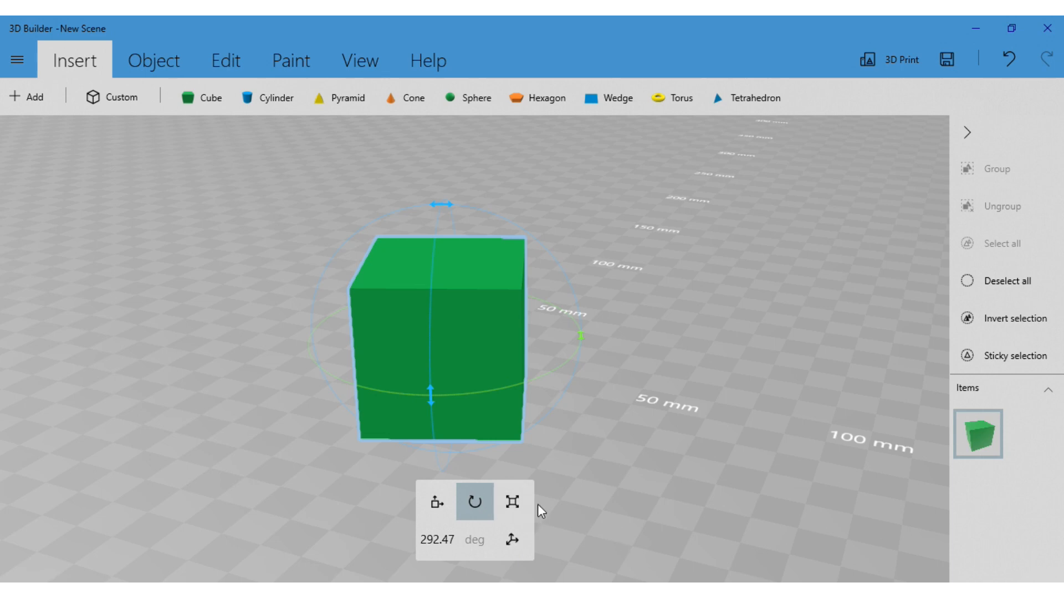
Scale the cube to 30 mm with its proportions locked
{"action": "right_click_drag", "start_coordinate": [553, 461], "coordinate": [670, 478]}
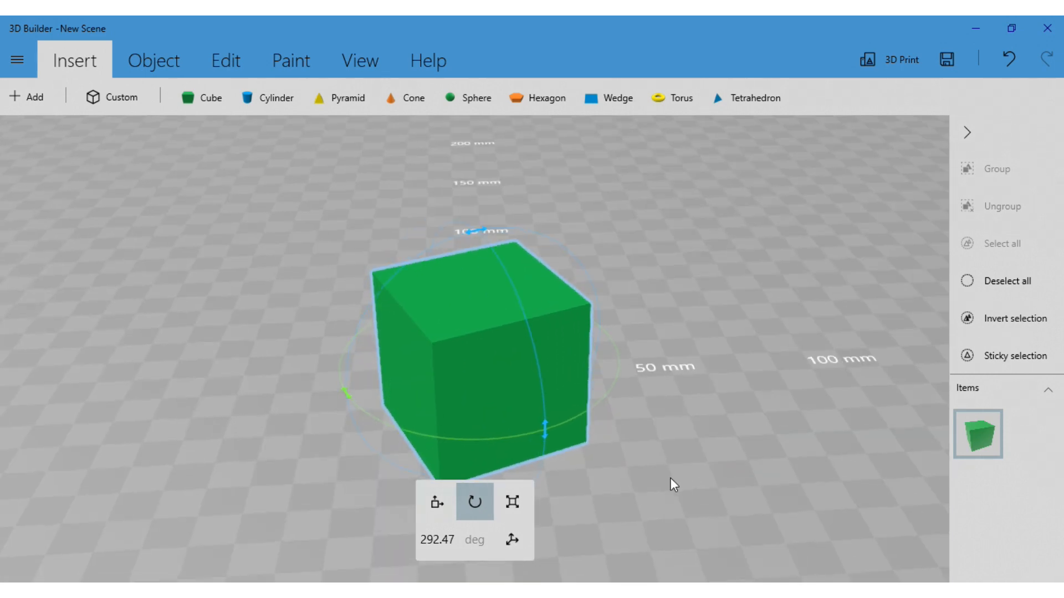
{"action": "left_click", "coordinate": [514, 504]}
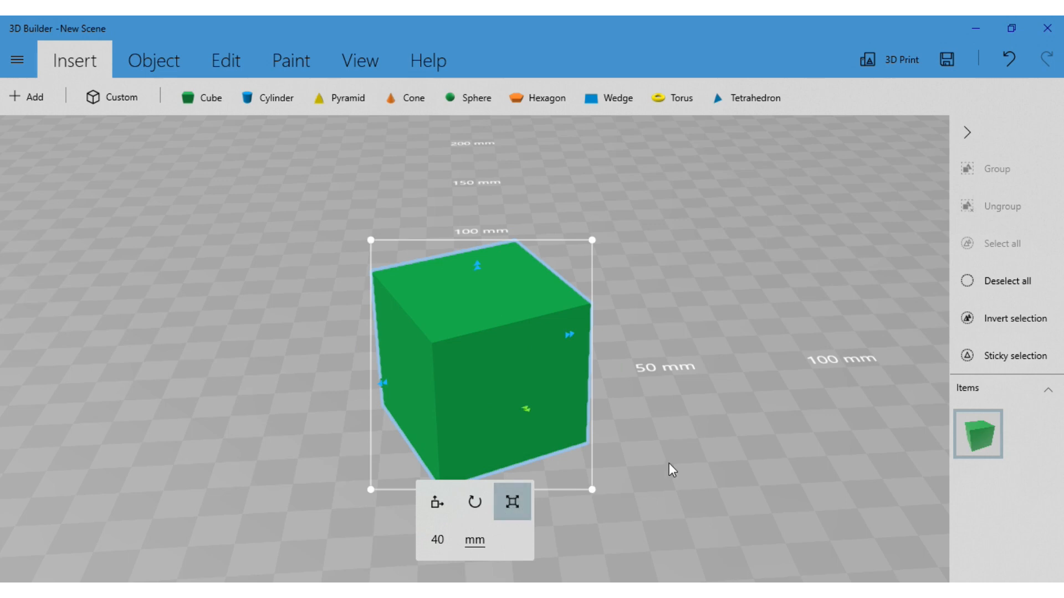
{"action": "mouse_move", "coordinate": [685, 464]}
{"action": "right_mouse_down"}
{"action": "mouse_move", "coordinate": [626, 453]}
{"action": "mouse_move", "coordinate": [678, 474]}
{"action": "right_mouse_up"}
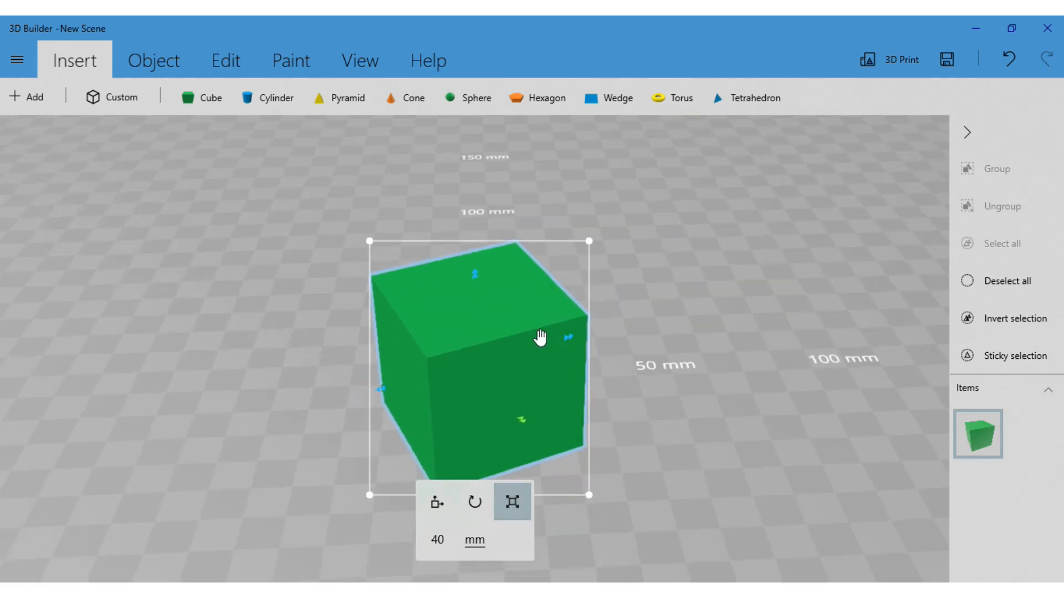
{"action": "right_click_drag", "start_coordinate": [570, 361], "coordinate": [635, 480]}
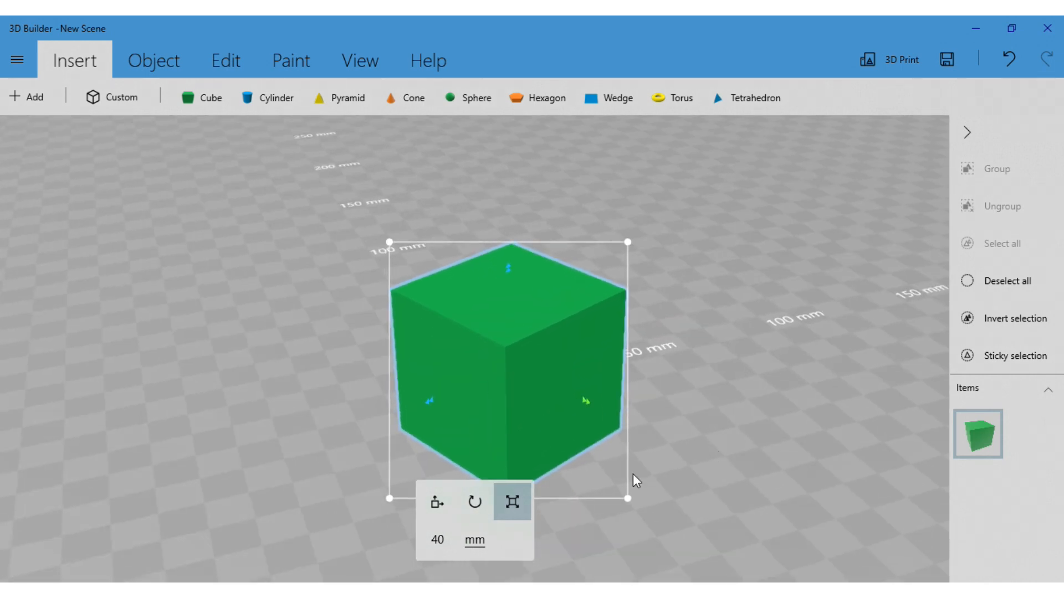
{"action": "left_click", "coordinate": [441, 549]}
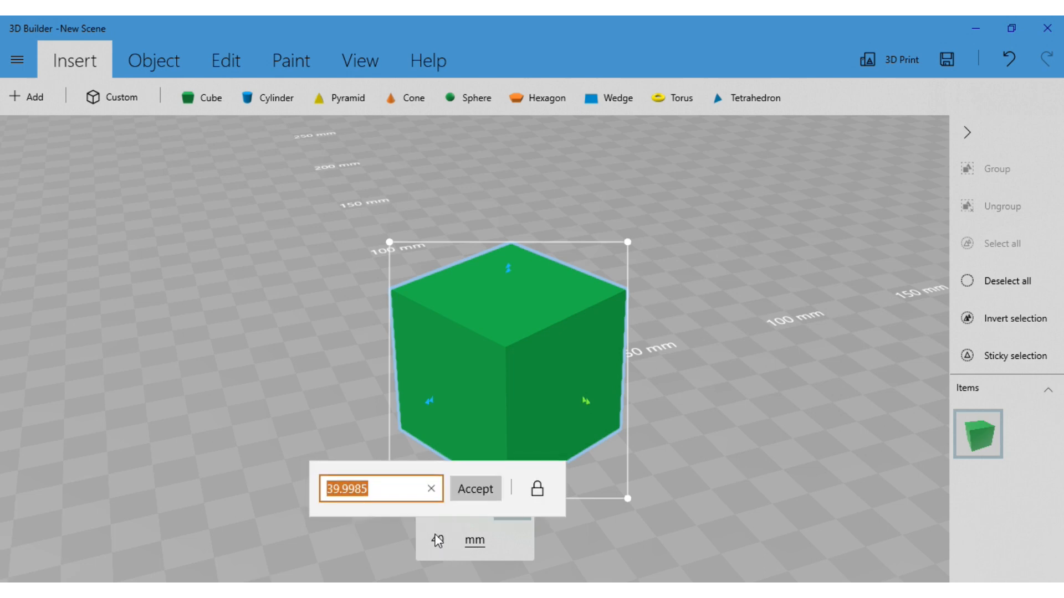
{"action": "type", "text": "30"}
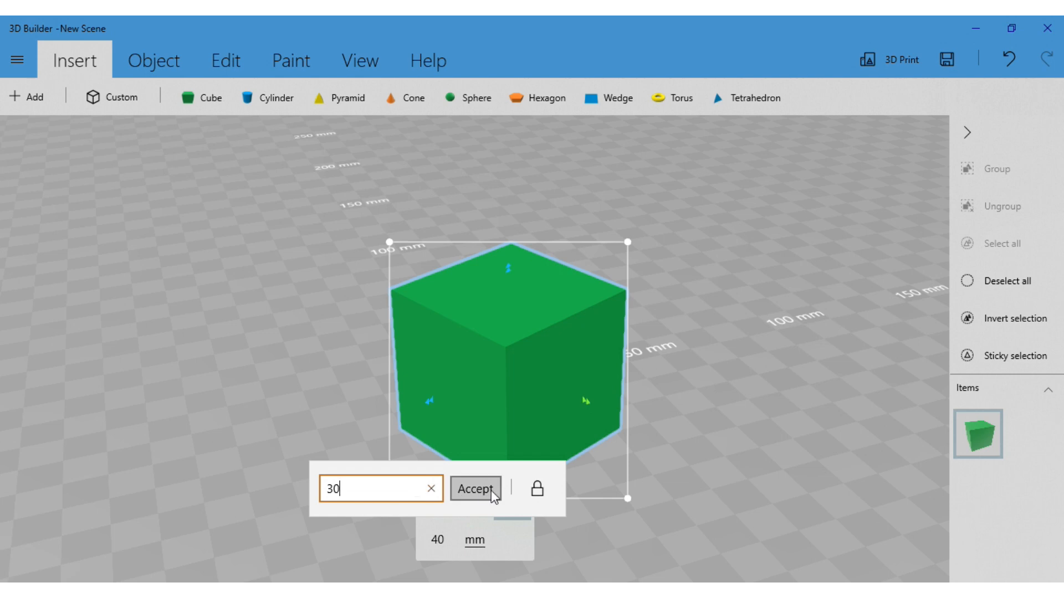
{"action": "left_click", "coordinate": [491, 490]}
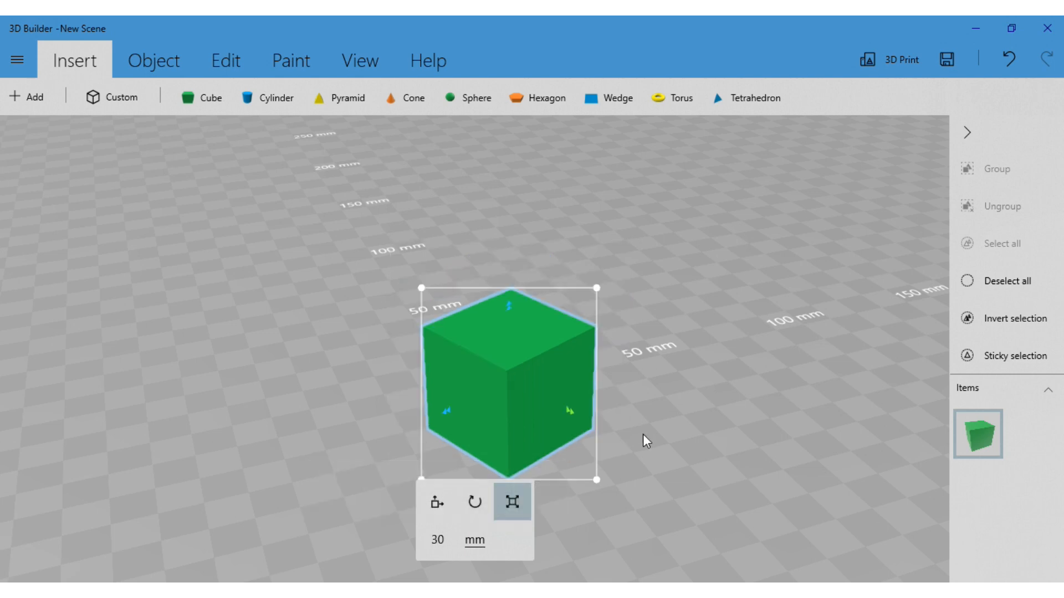
Reshape the cube into an upright block by thinning its depth, stretching its height, and widening it to 46.87 mm
{"action": "left_click_drag", "start_coordinate": [593, 433], "coordinate": [651, 444]}
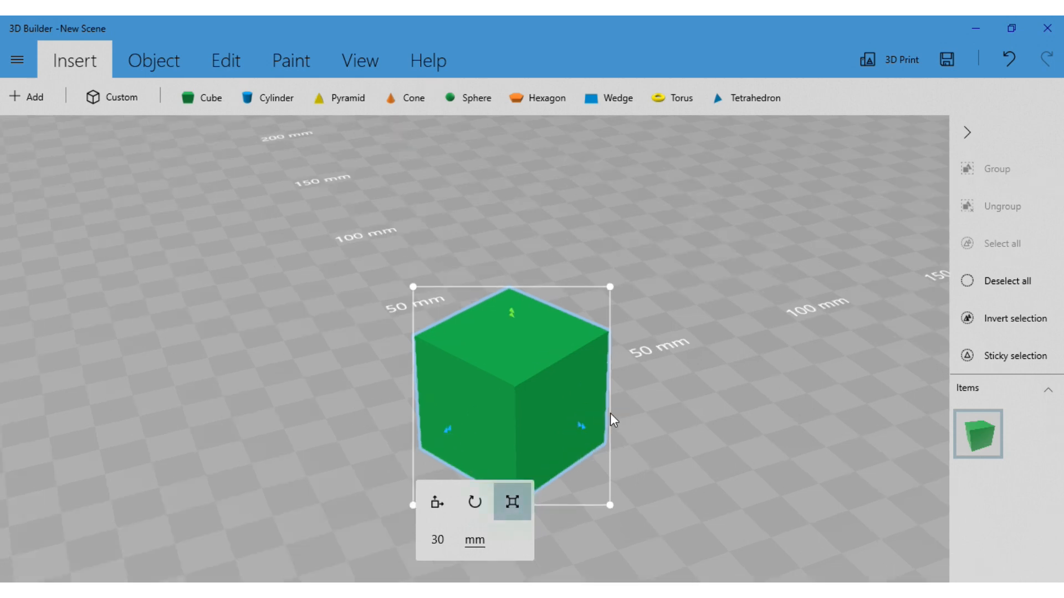
{"action": "left_click_drag", "start_coordinate": [577, 430], "coordinate": [533, 443]}
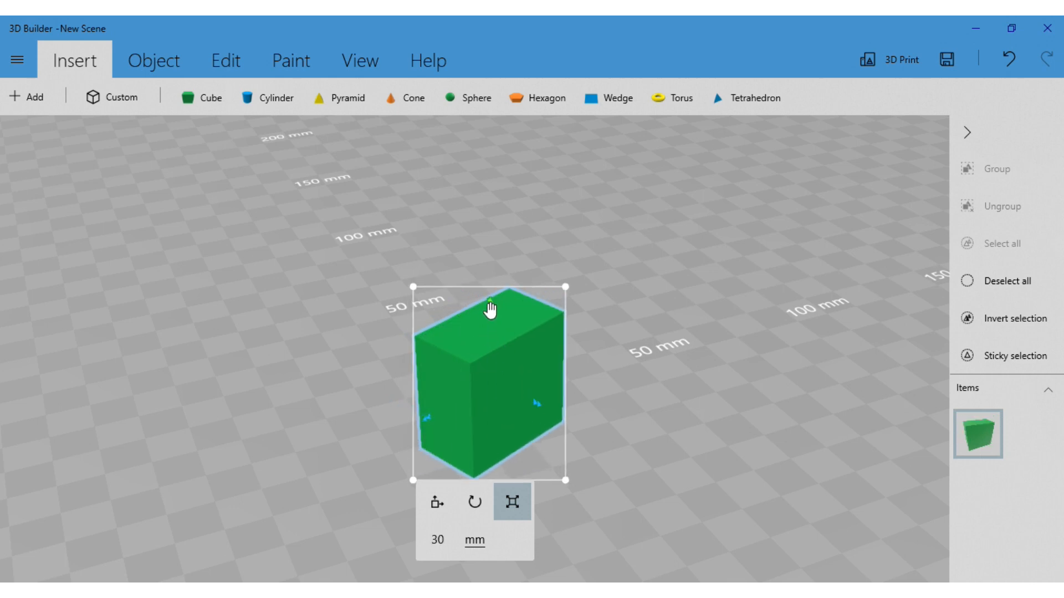
{"action": "left_click_drag", "start_coordinate": [490, 308], "coordinate": [491, 266]}
{"action": "right_click_drag", "start_coordinate": [556, 439], "coordinate": [404, 440]}
{"action": "left_click_drag", "start_coordinate": [522, 345], "coordinate": [603, 332]}
{"action": "right_click_drag", "start_coordinate": [425, 442], "coordinate": [644, 516]}
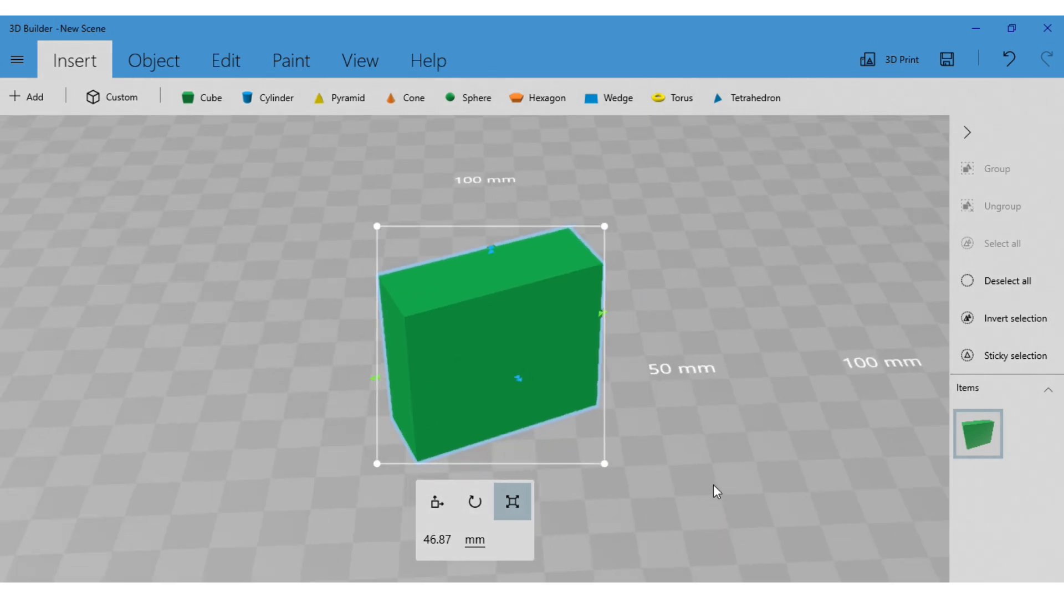
{"action": "right_click_drag", "start_coordinate": [713, 485], "coordinate": [675, 430]}
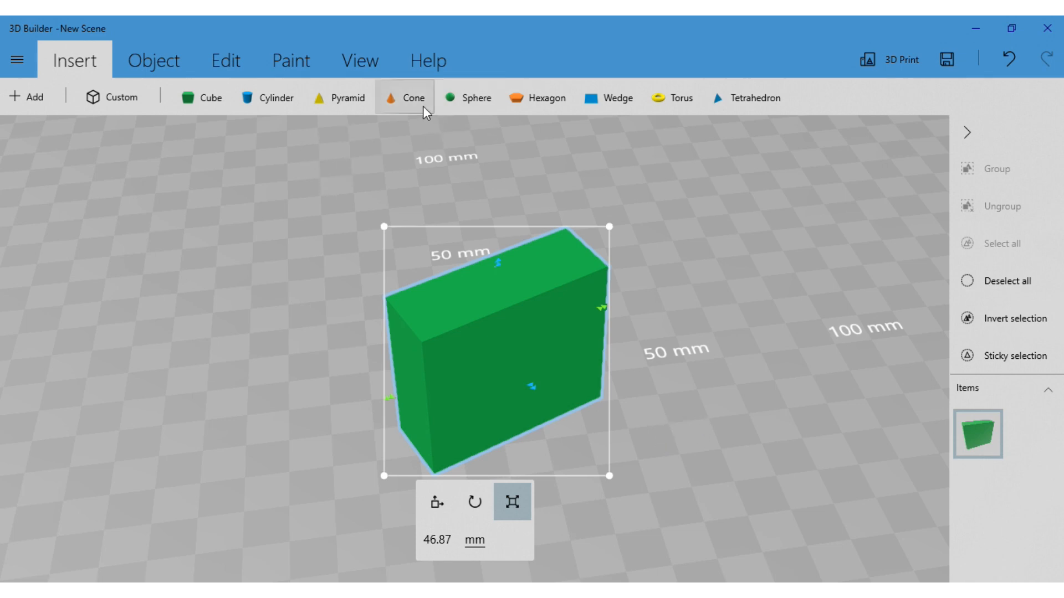
Insert a sphere and stretch it along one axis to 41.1 mm, then shrink it to 39.46 mm
{"action": "left_click", "coordinate": [462, 104]}
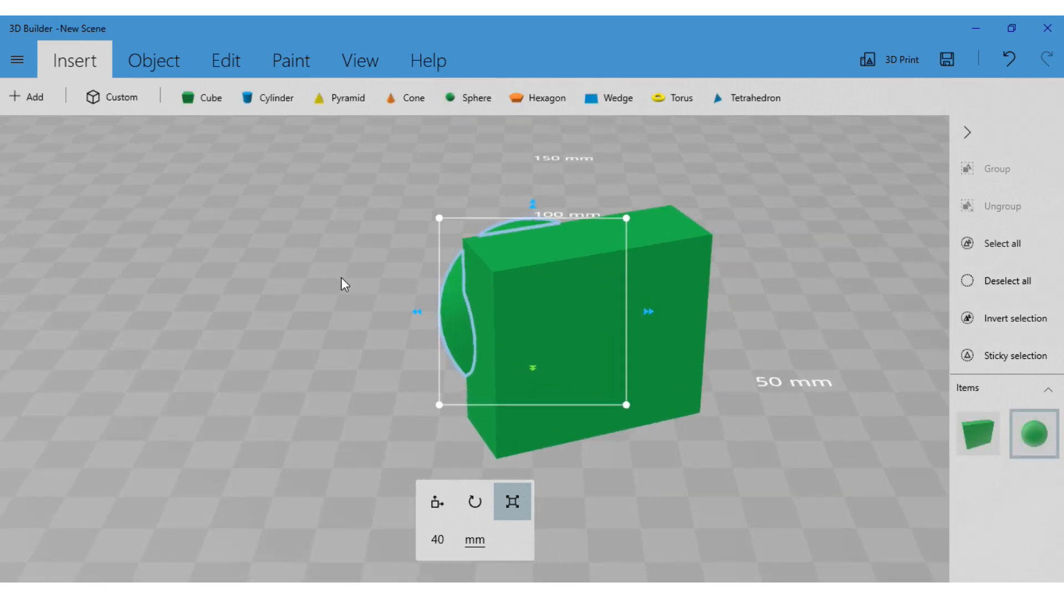
{"action": "right_click_drag", "start_coordinate": [342, 282], "coordinate": [718, 290]}
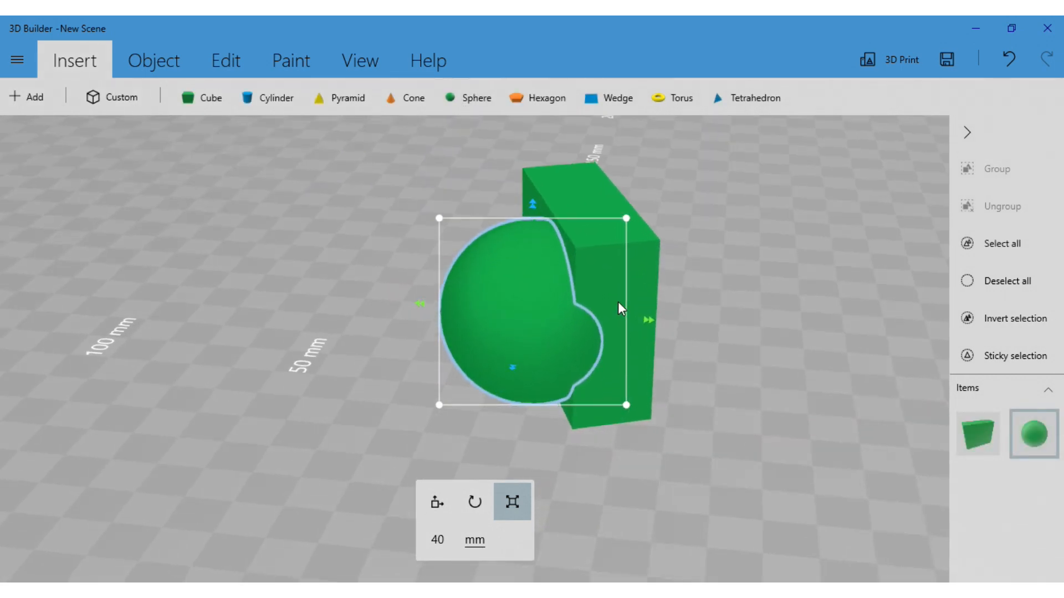
{"action": "mouse_move", "coordinate": [421, 309]}
{"action": "left_mouse_down"}
{"action": "mouse_move", "coordinate": [387, 311]}
{"action": "mouse_move", "coordinate": [417, 314]}
{"action": "left_mouse_up"}
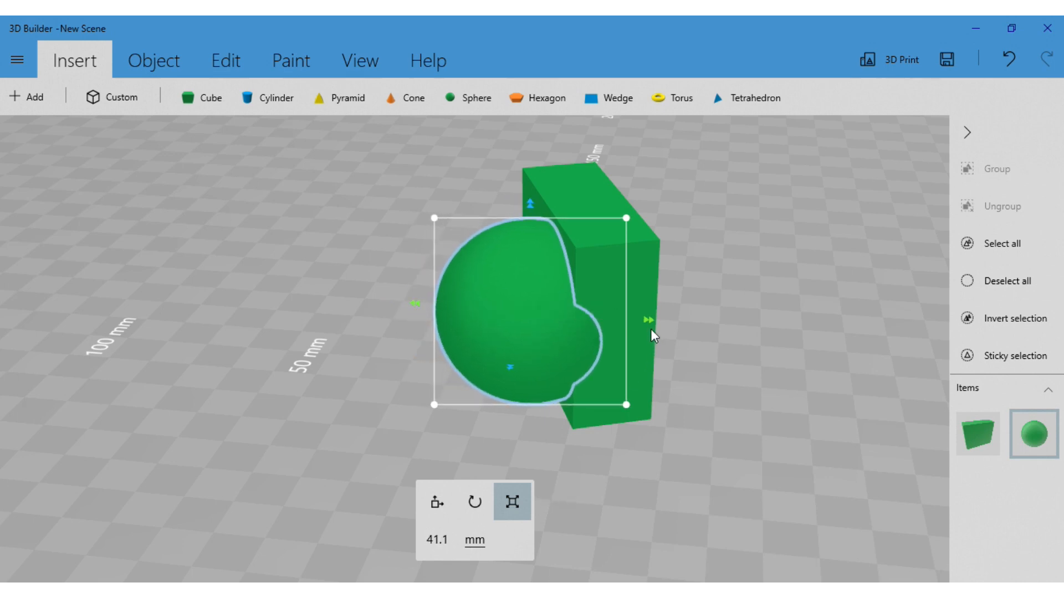
{"action": "left_click_drag", "start_coordinate": [653, 332], "coordinate": [646, 333]}
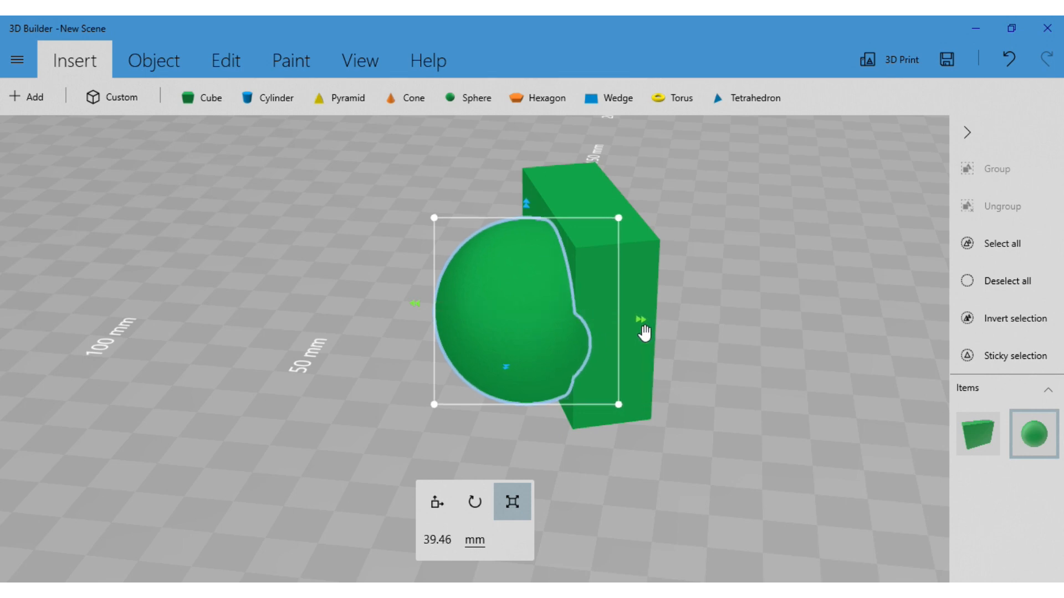
Move the sphere out of the block, away from its broad face, to 50.49 mm
{"action": "left_click", "coordinate": [436, 513]}
{"action": "left_click_drag", "start_coordinate": [515, 314], "coordinate": [369, 305]}
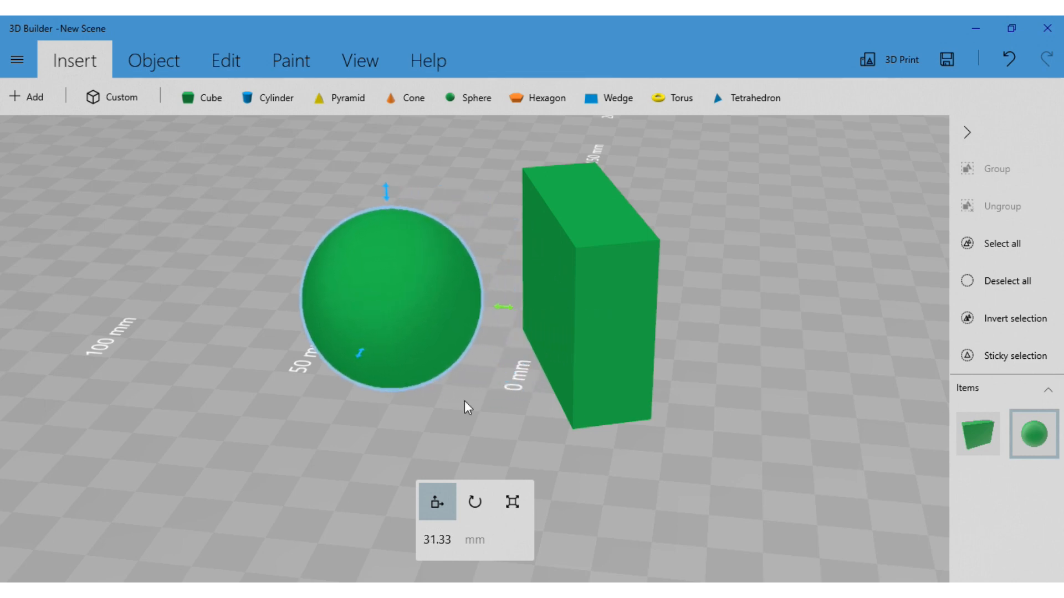
{"action": "right_click_drag", "start_coordinate": [465, 404], "coordinate": [691, 372]}
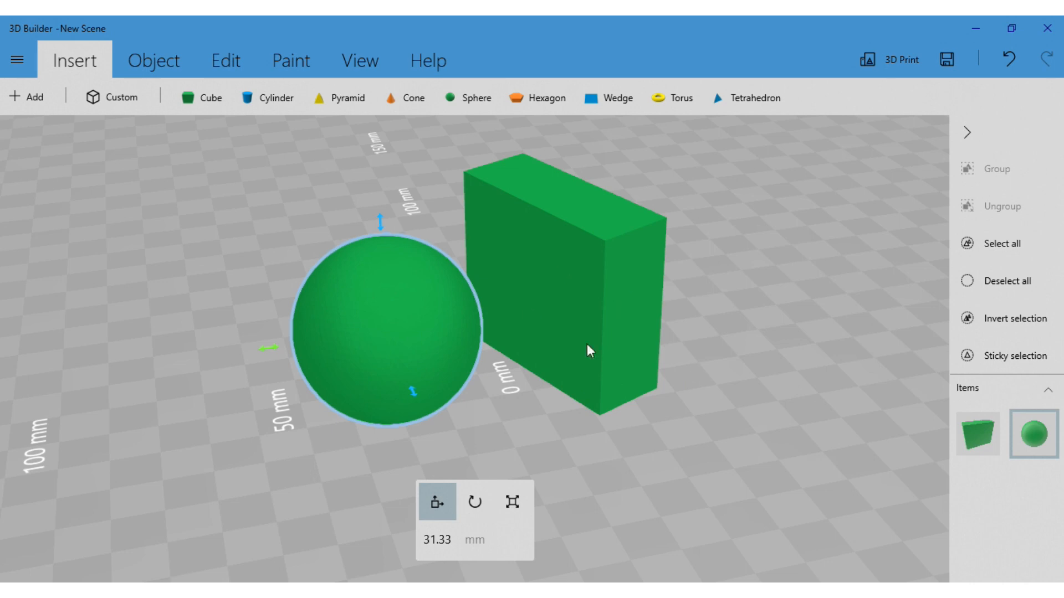
{"action": "left_click_drag", "start_coordinate": [268, 349], "coordinate": [147, 371]}
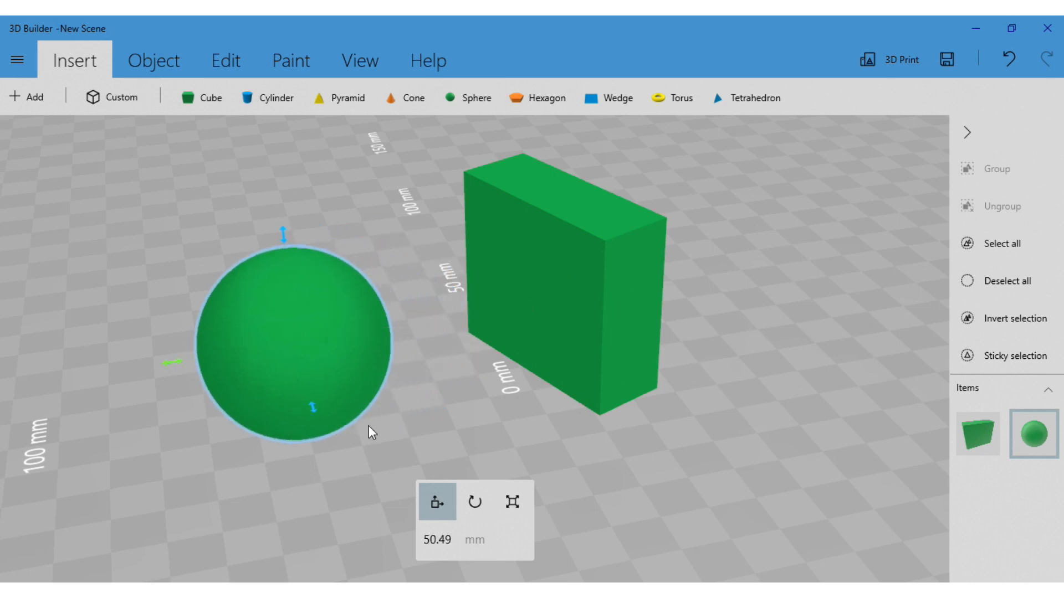
Shift the sphere across the floor parallel to the block's broad face, to 33.09 mm
{"action": "right_click_drag", "start_coordinate": [368, 426], "coordinate": [287, 423]}
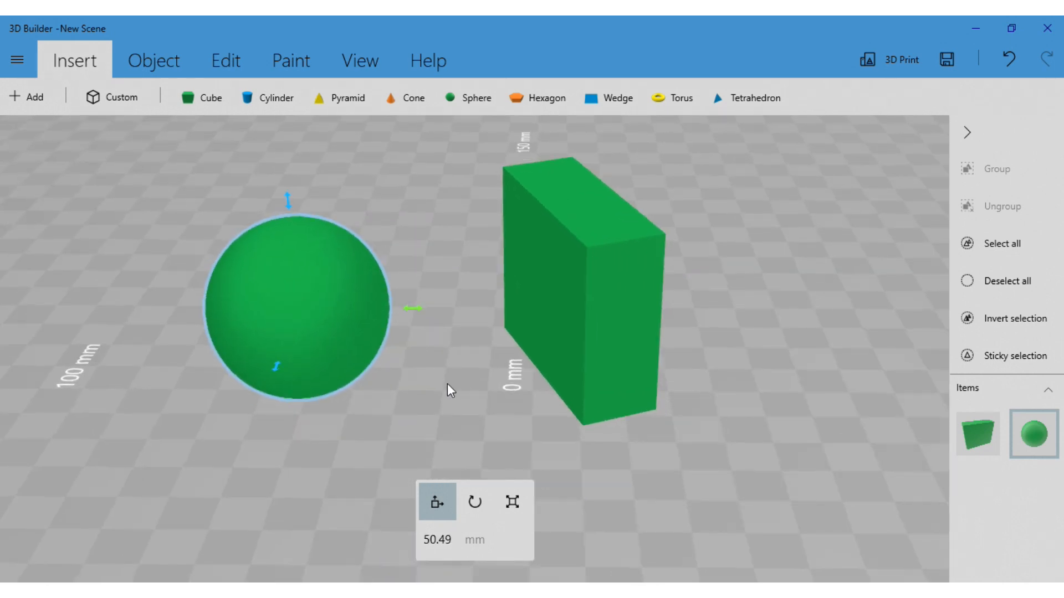
{"action": "right_click_drag", "start_coordinate": [447, 384], "coordinate": [405, 300]}
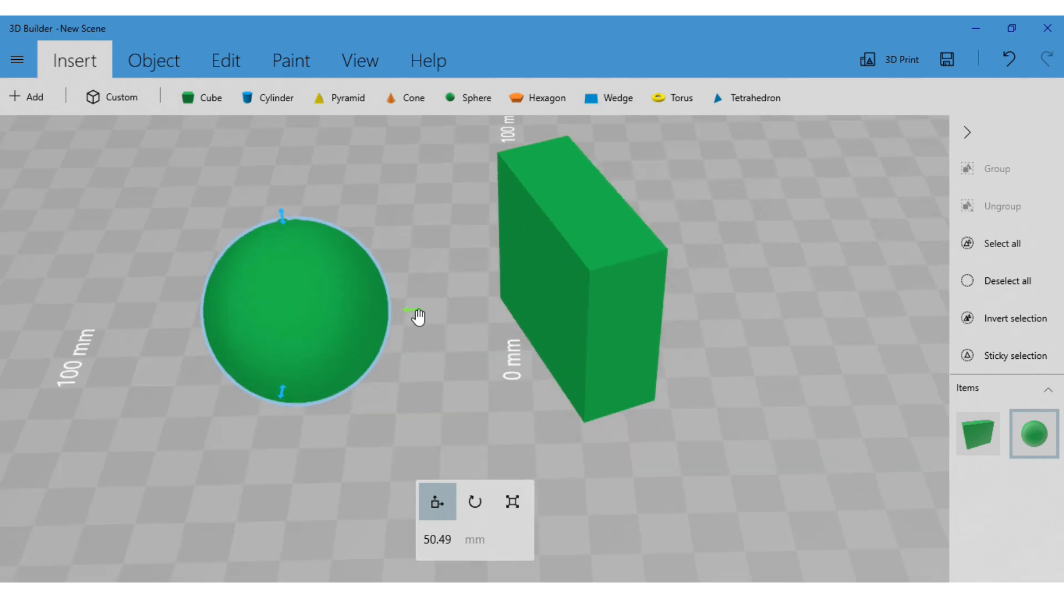
{"action": "mouse_move", "coordinate": [418, 317]}
{"action": "left_mouse_down"}
{"action": "mouse_move", "coordinate": [451, 318]}
{"action": "mouse_move", "coordinate": [403, 318]}
{"action": "left_mouse_up"}
{"action": "left_click_drag", "start_coordinate": [266, 399], "coordinate": [283, 291]}
{"action": "left_click_drag", "start_coordinate": [365, 295], "coordinate": [430, 380]}
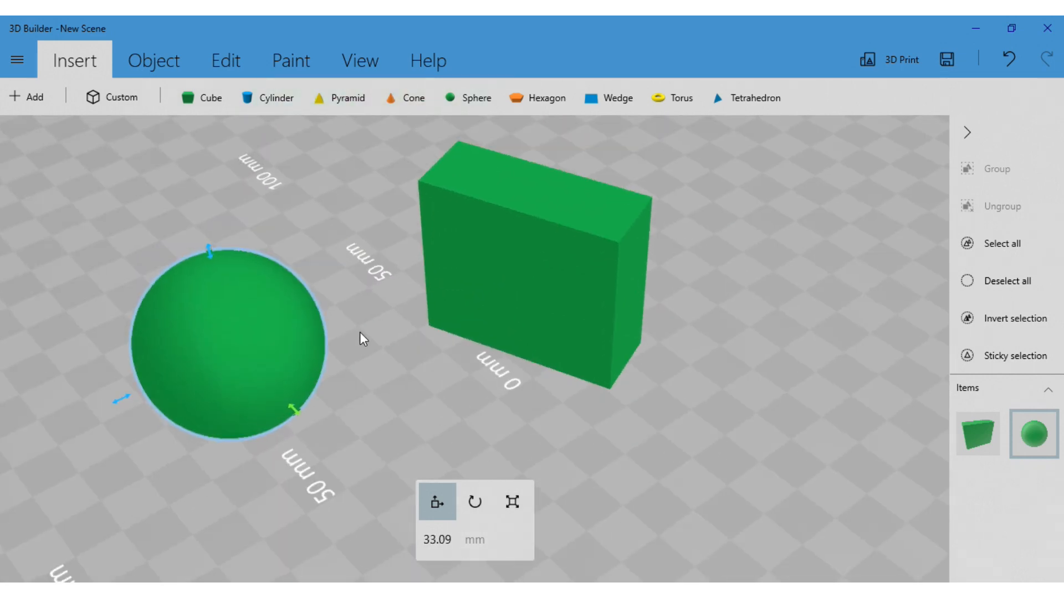
Shrink the sphere separately along its three axes into an uneven ellipsoid, ending with a width of 30.97 mm
{"action": "left_click", "coordinate": [519, 507]}
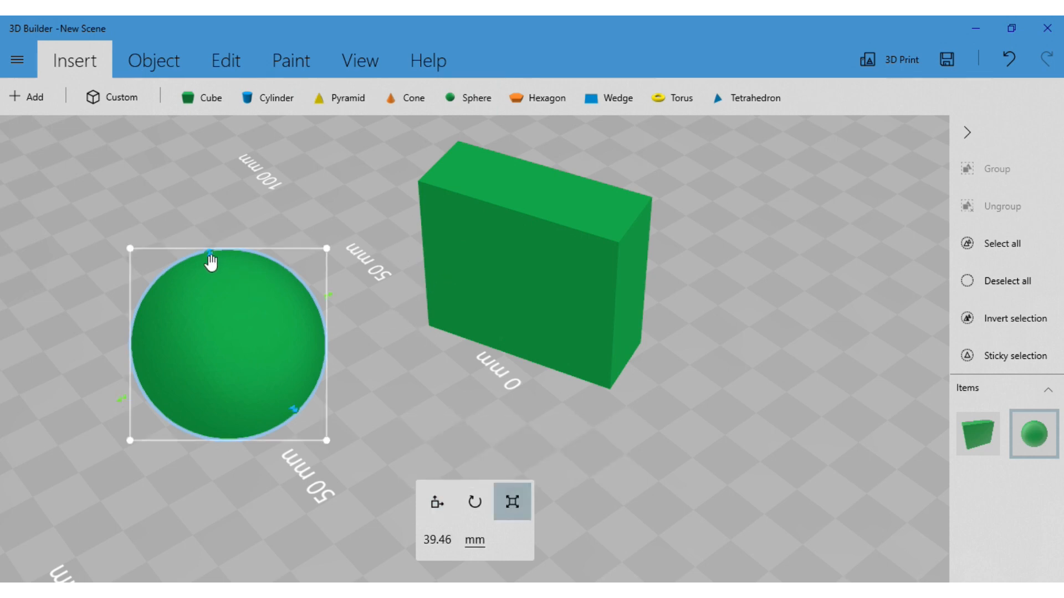
{"action": "left_click_drag", "start_coordinate": [121, 408], "coordinate": [156, 382]}
{"action": "left_click_drag", "start_coordinate": [228, 252], "coordinate": [253, 321]}
{"action": "left_click_drag", "start_coordinate": [317, 424], "coordinate": [283, 390]}
{"action": "left_click_drag", "start_coordinate": [309, 436], "coordinate": [204, 420]}
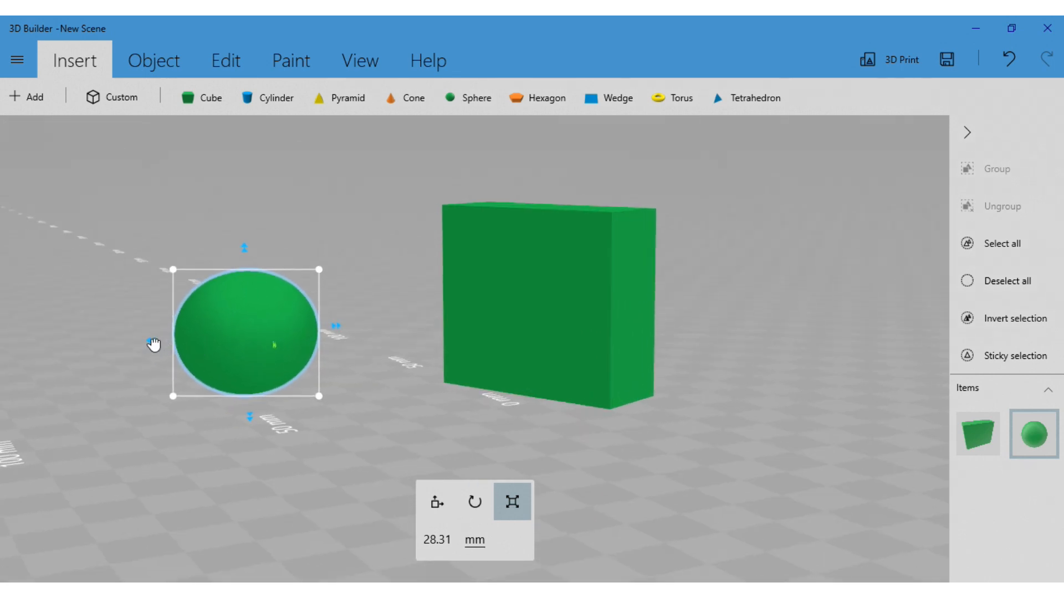
{"action": "left_click_drag", "start_coordinate": [153, 344], "coordinate": [159, 345]}
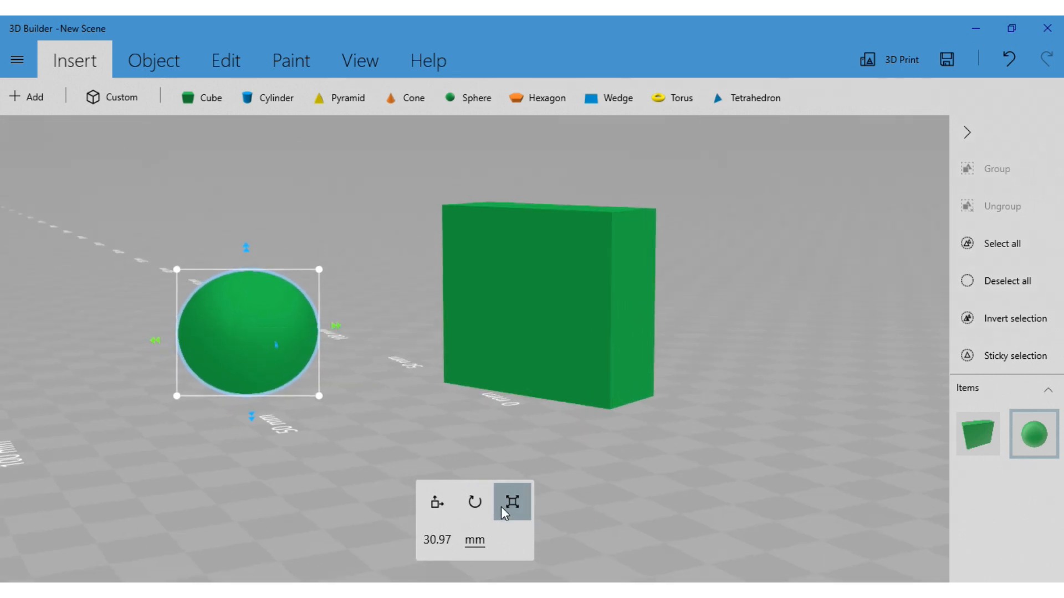
Set the ellipsoid's width and its depth to 30 mm each, with the proportions locked
{"action": "left_click", "coordinate": [433, 550]}
{"action": "type", "text": "30"}
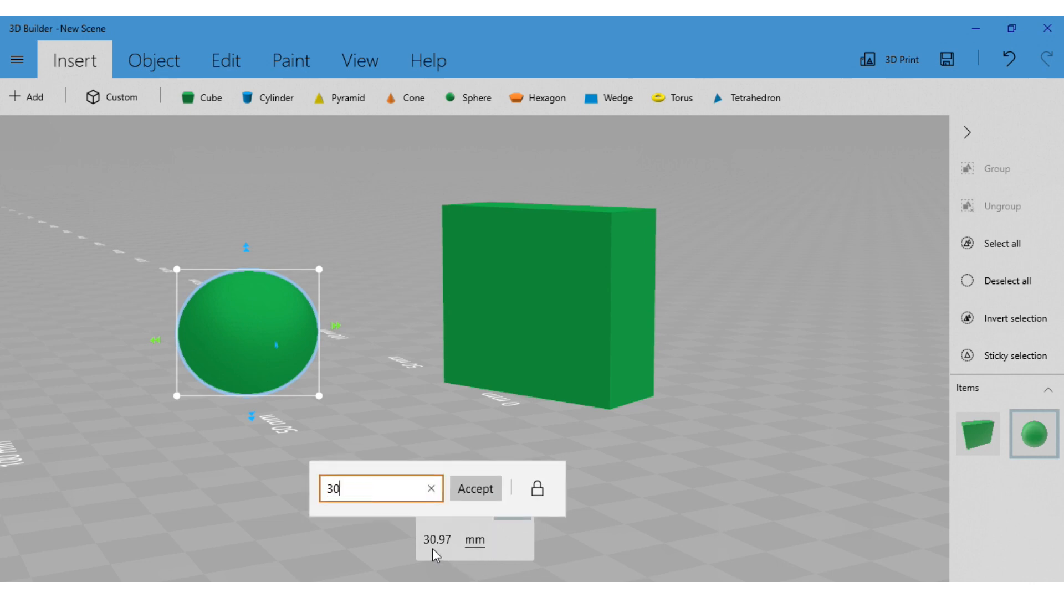
{"action": "left_click", "coordinate": [478, 491]}
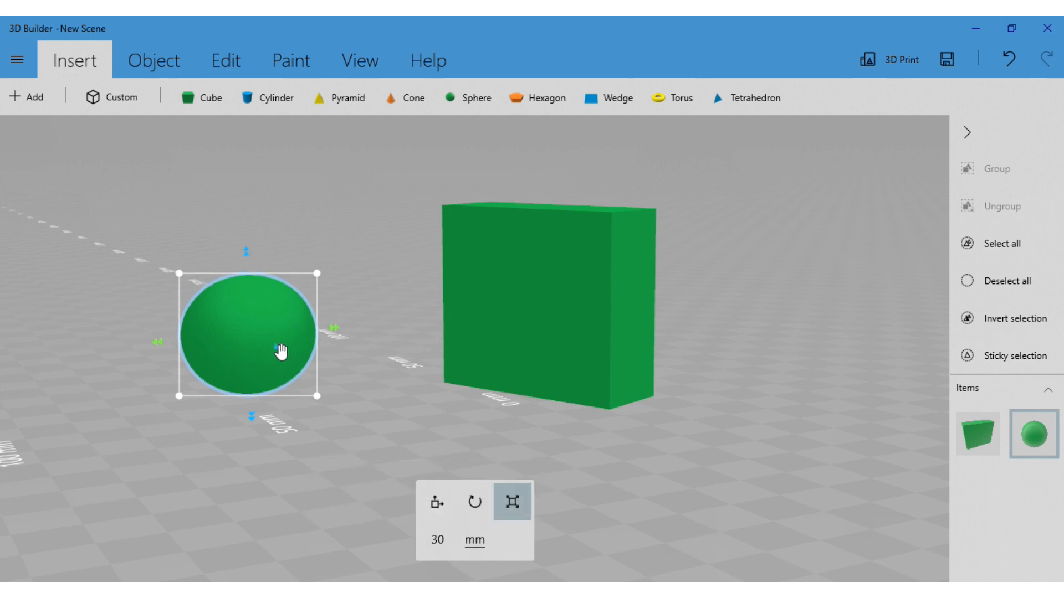
{"action": "left_click", "coordinate": [443, 546]}
{"action": "type", "text": "30"}
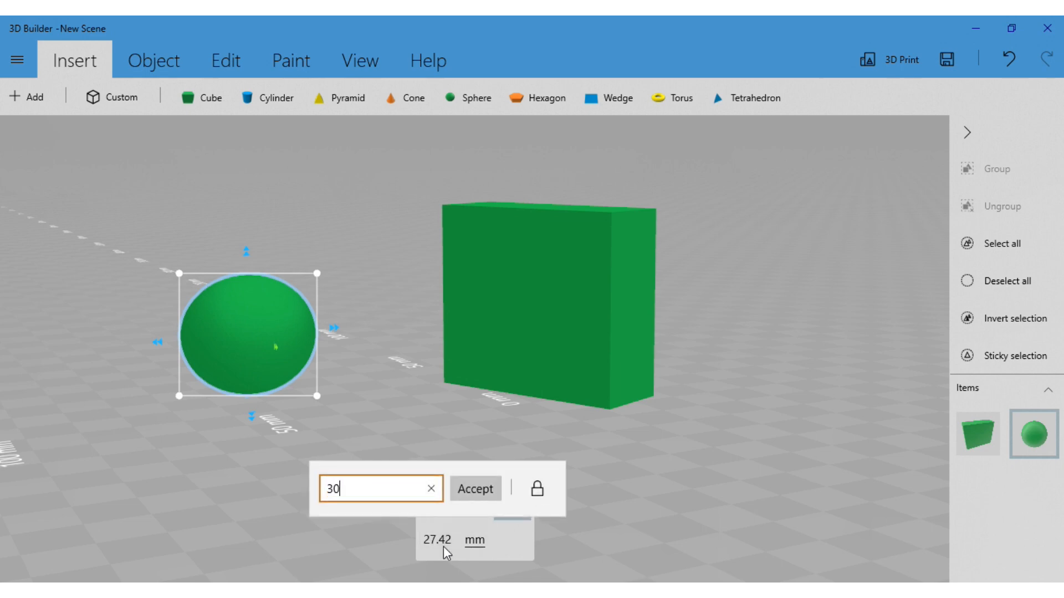
{"action": "key", "text": "Return"}
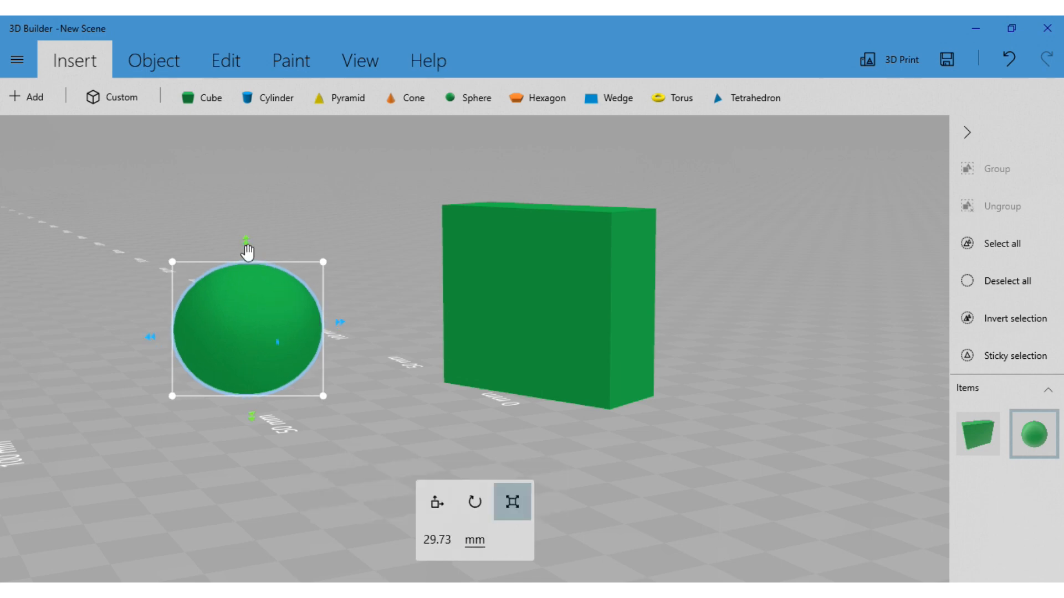
Unlock the ellipsoid's proportions and set its height to 30 mm
{"action": "left_click", "coordinate": [451, 546]}
{"action": "type", "text": "3"}
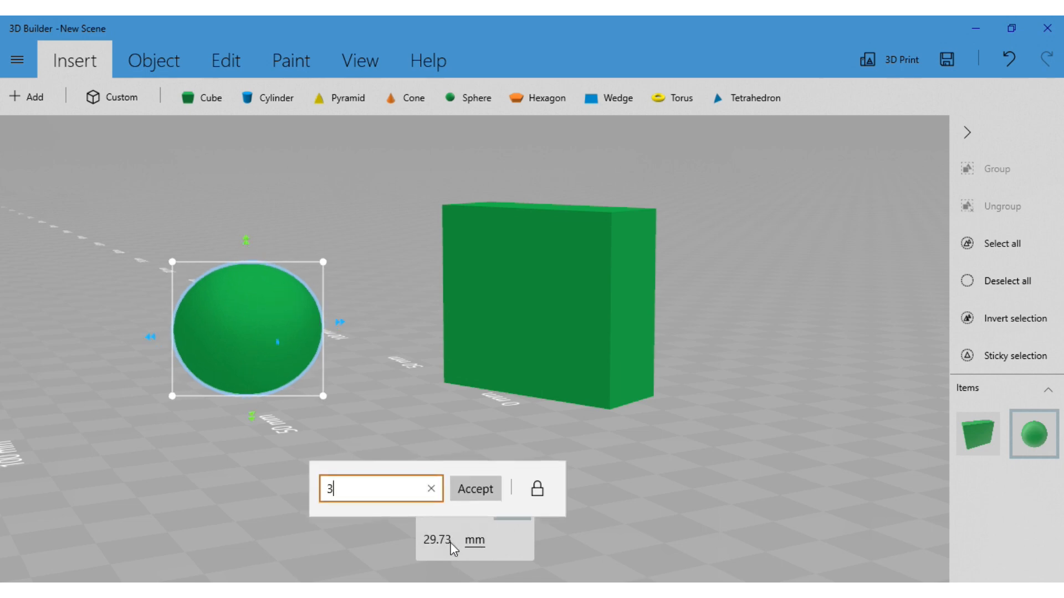
{"action": "left_click", "coordinate": [537, 488]}
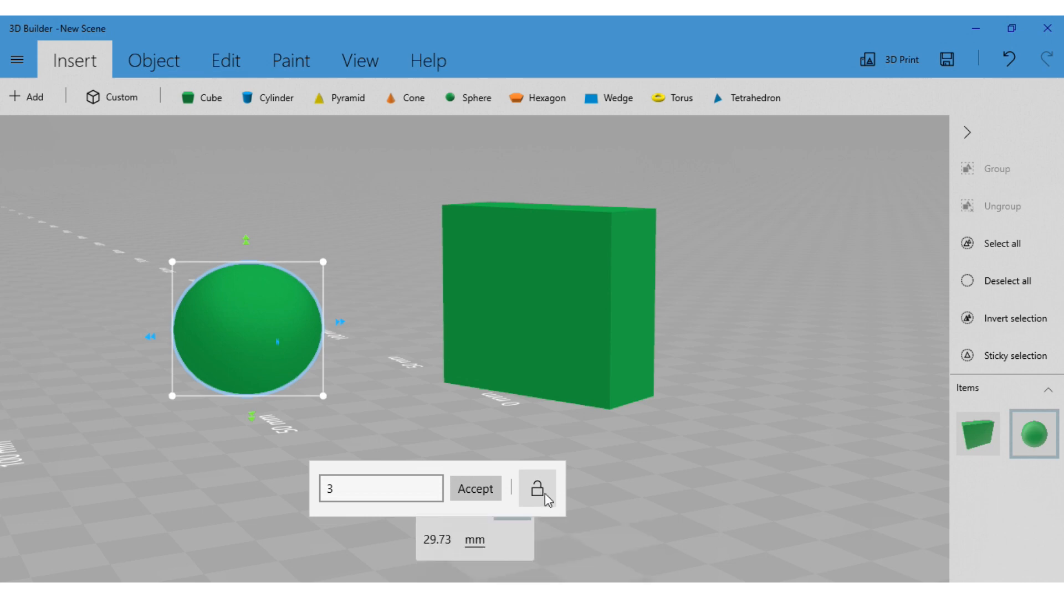
{"action": "left_click", "coordinate": [541, 494]}
{"action": "left_click", "coordinate": [383, 498]}
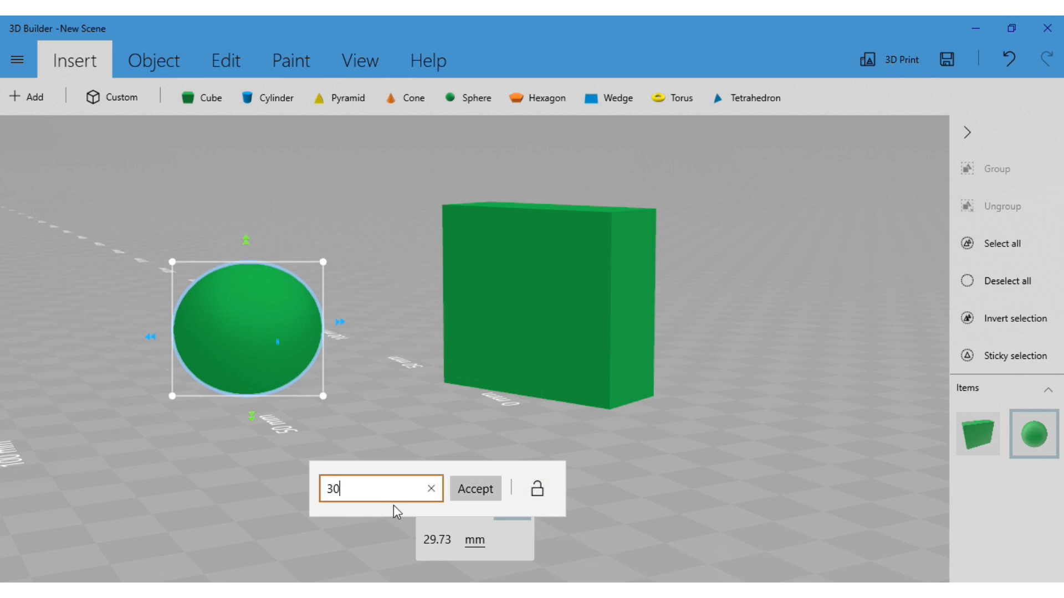
{"action": "type", "text": "0"}
{"action": "left_click", "coordinate": [474, 489]}
Set the ellipsoid's width to 30 mm with the proportions unlocked, making it an even sphere
{"action": "left_click_drag", "start_coordinate": [393, 409], "coordinate": [332, 394]}
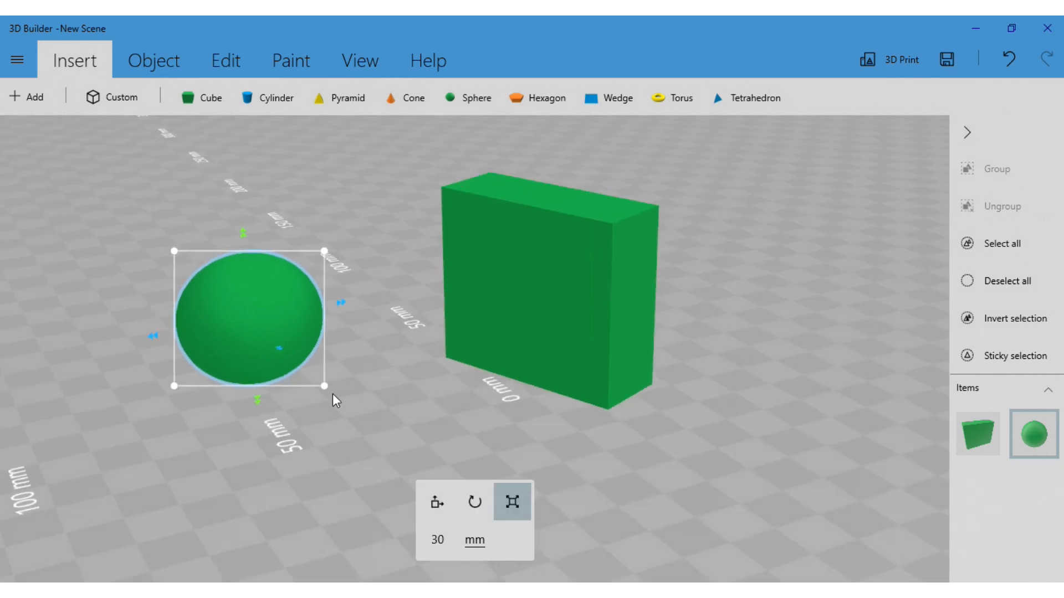
{"action": "left_click", "coordinate": [433, 540]}
{"action": "type", "text": "30"}
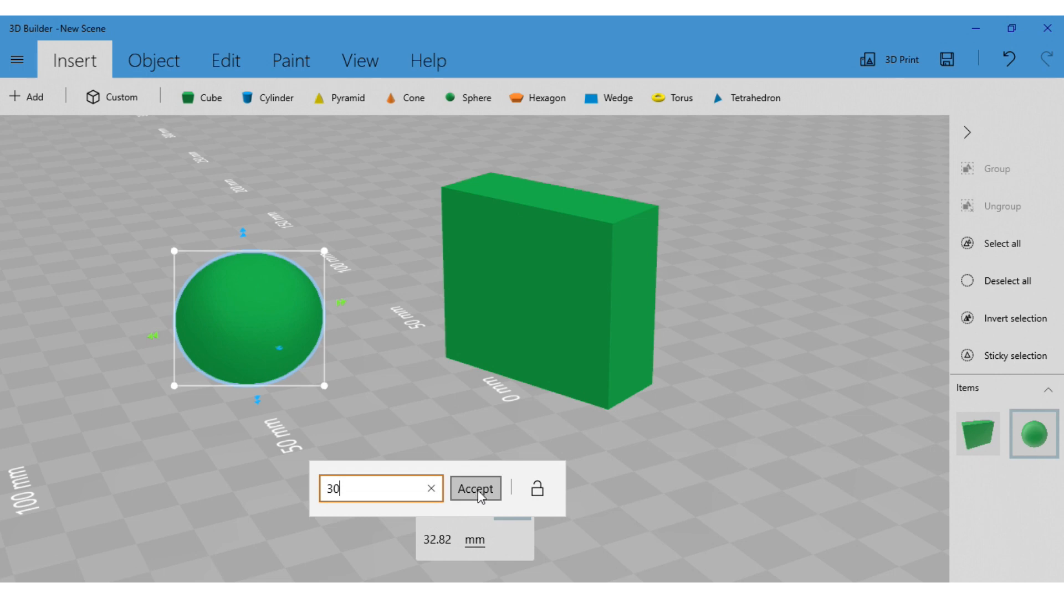
{"action": "left_click", "coordinate": [475, 489]}
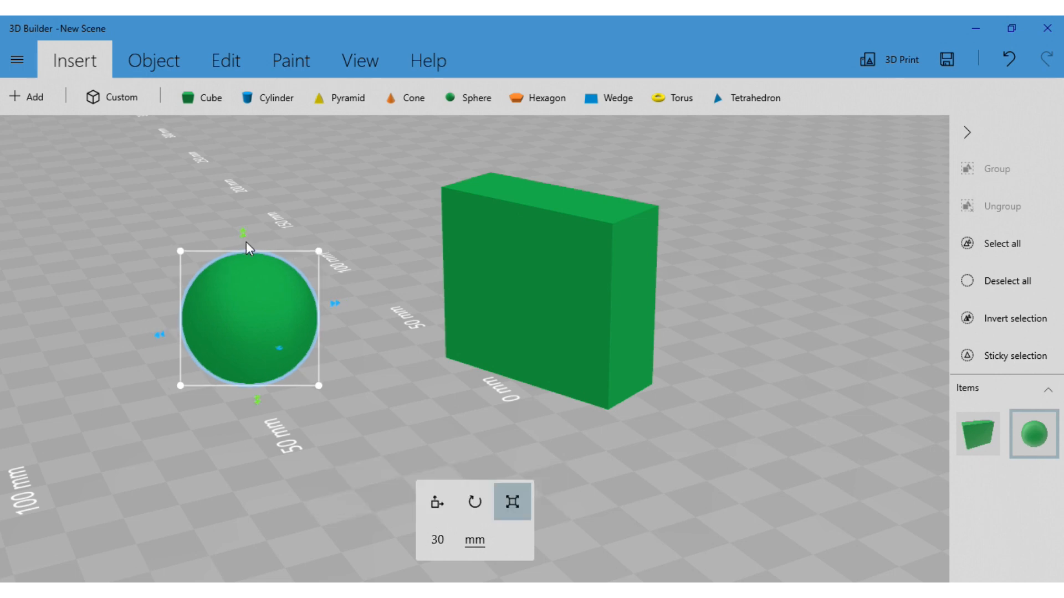
{"action": "right_click_drag", "start_coordinate": [340, 436], "coordinate": [359, 411]}
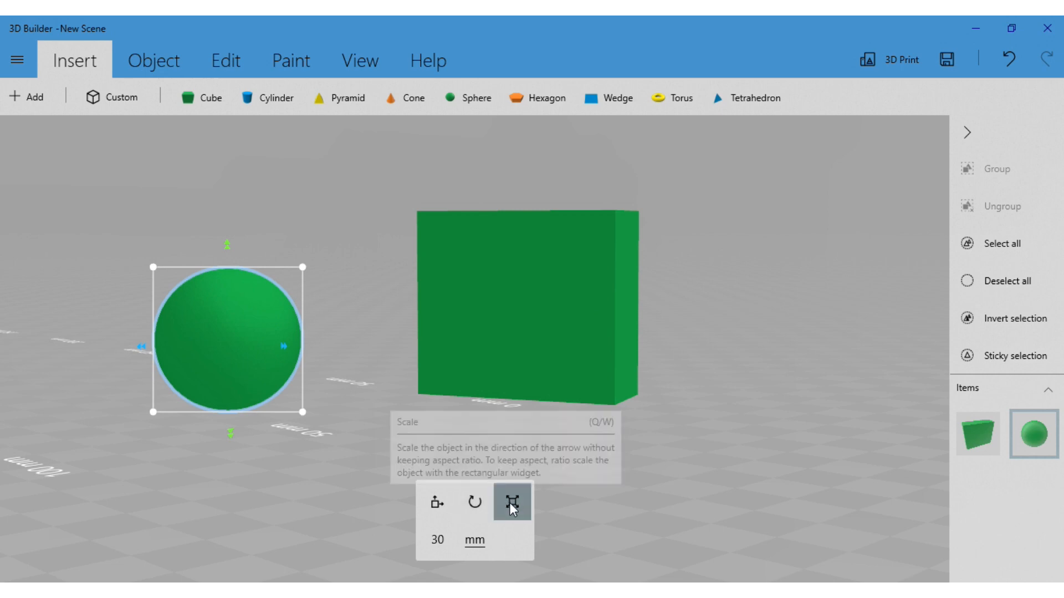
Turn on the aspect-ratio lock for the sphere's numerical scaling, leaving its 30 mm size as is
{"action": "left_click", "coordinate": [456, 540]}
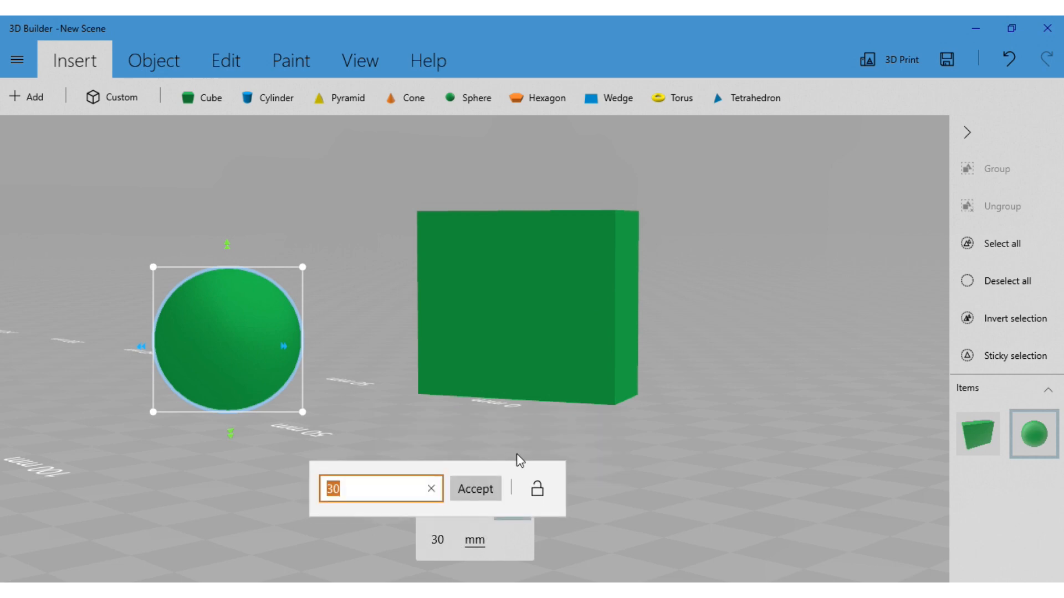
{"action": "left_click", "coordinate": [537, 491]}
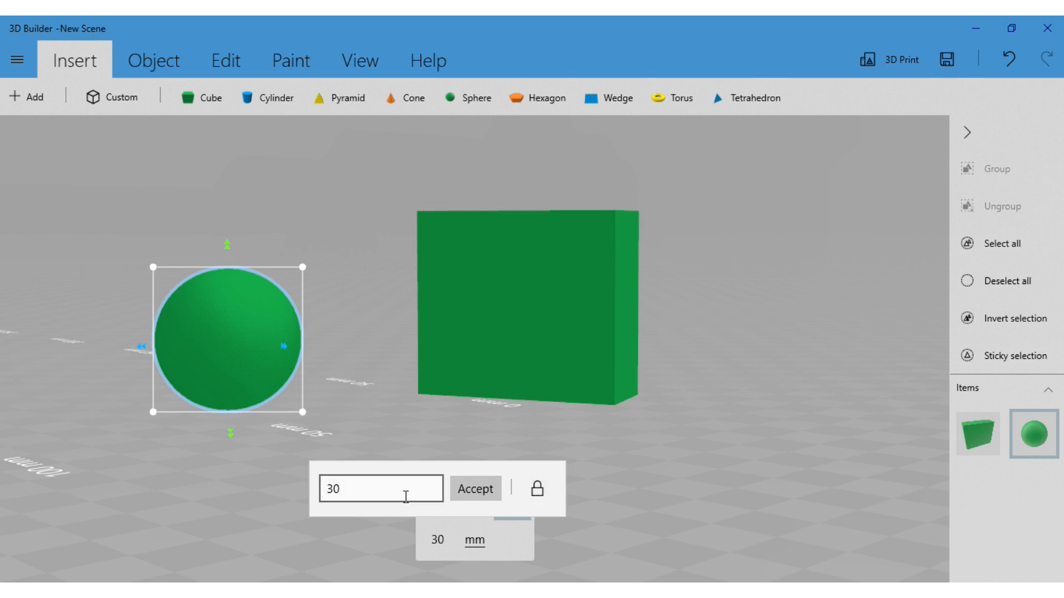
{"action": "left_click", "coordinate": [450, 371]}
{"action": "left_click_drag", "start_coordinate": [450, 407], "coordinate": [507, 145]}
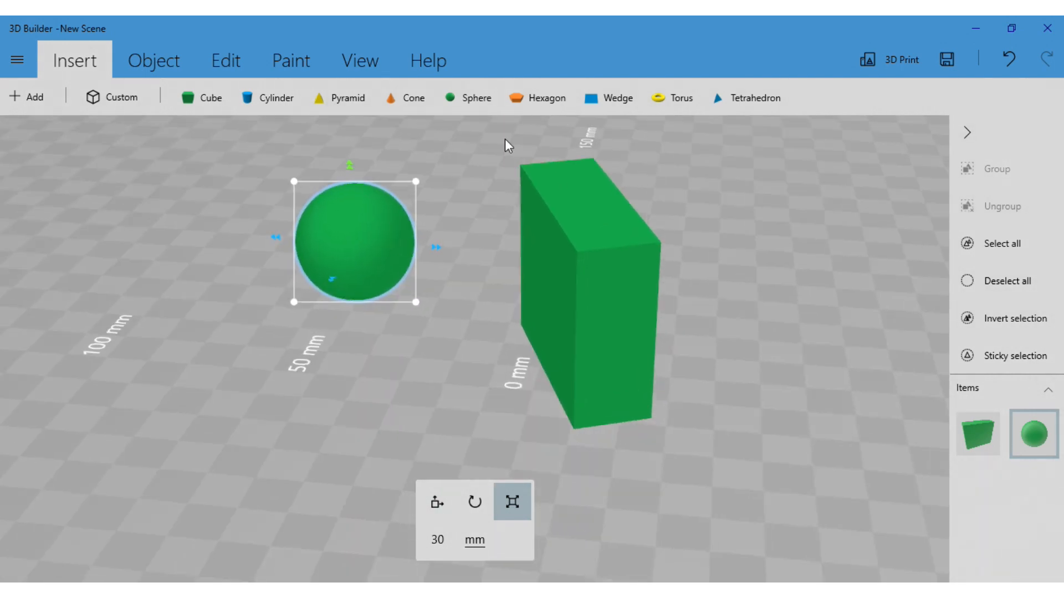
Insert a torus and move it horizontally clear of the cube, to a position of about -73.35 mm
{"action": "left_click", "coordinate": [682, 99]}
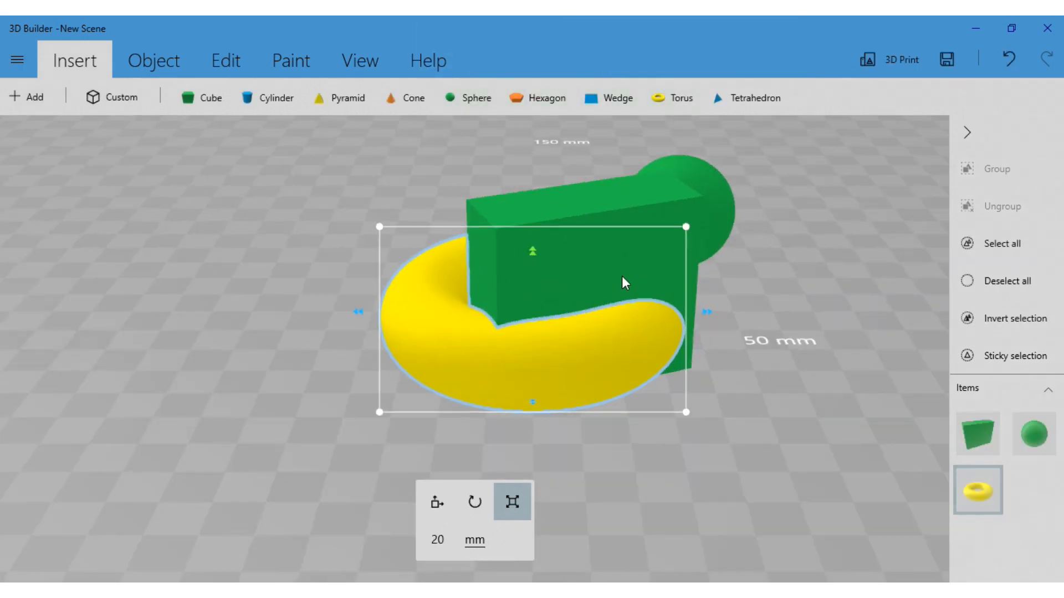
{"action": "left_click", "coordinate": [431, 513]}
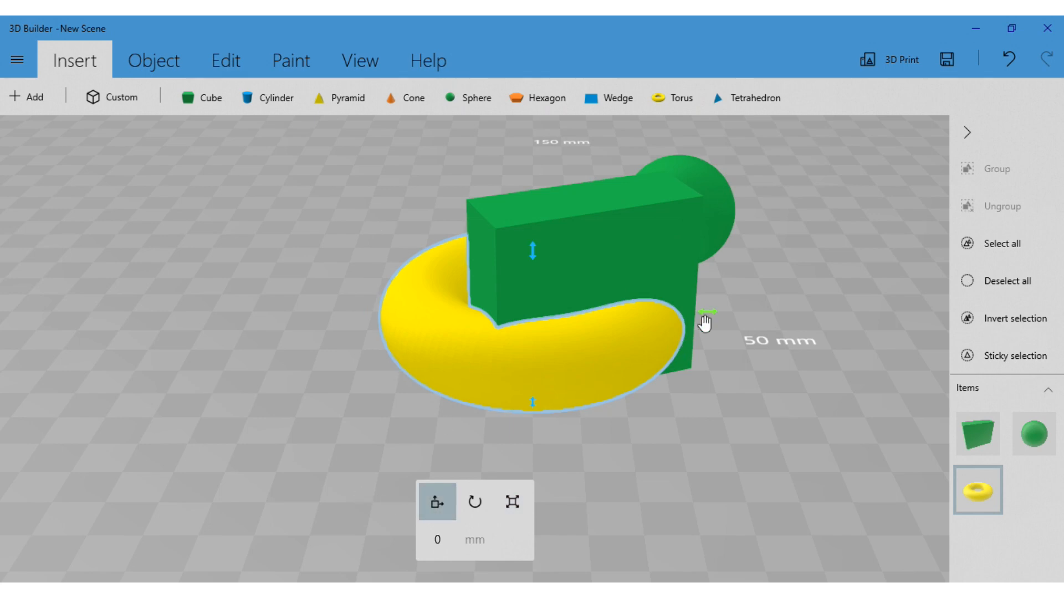
{"action": "left_click_drag", "start_coordinate": [705, 323], "coordinate": [312, 421]}
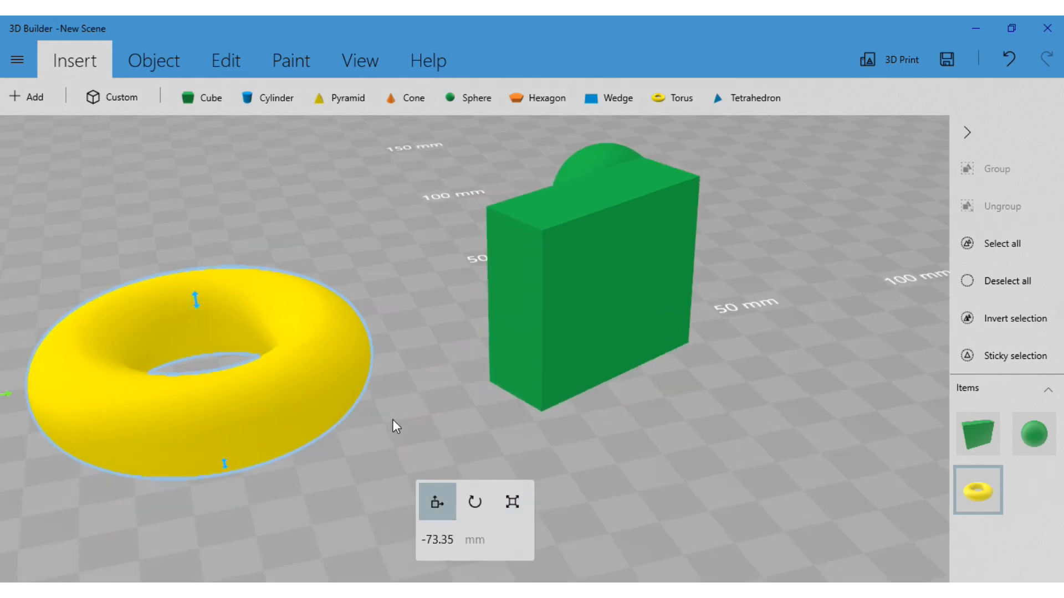
{"action": "scroll", "coordinate": [401, 417], "scroll_direction": "down", "scroll_amount": 2}
{"action": "right_click_drag", "start_coordinate": [227, 459], "coordinate": [340, 457]}
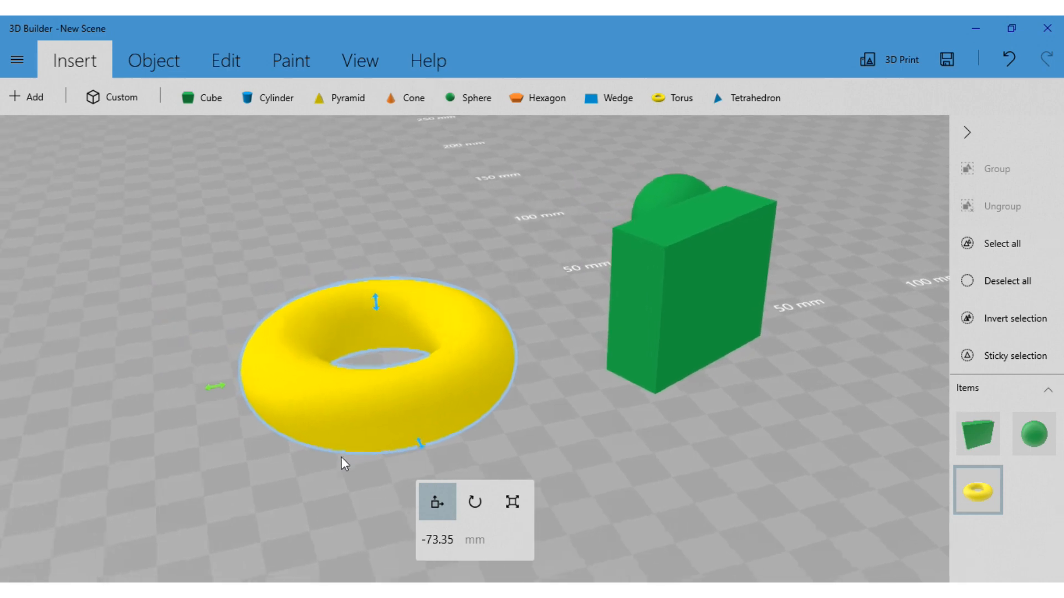
{"action": "left_click_drag", "start_coordinate": [341, 456], "coordinate": [541, 452]}
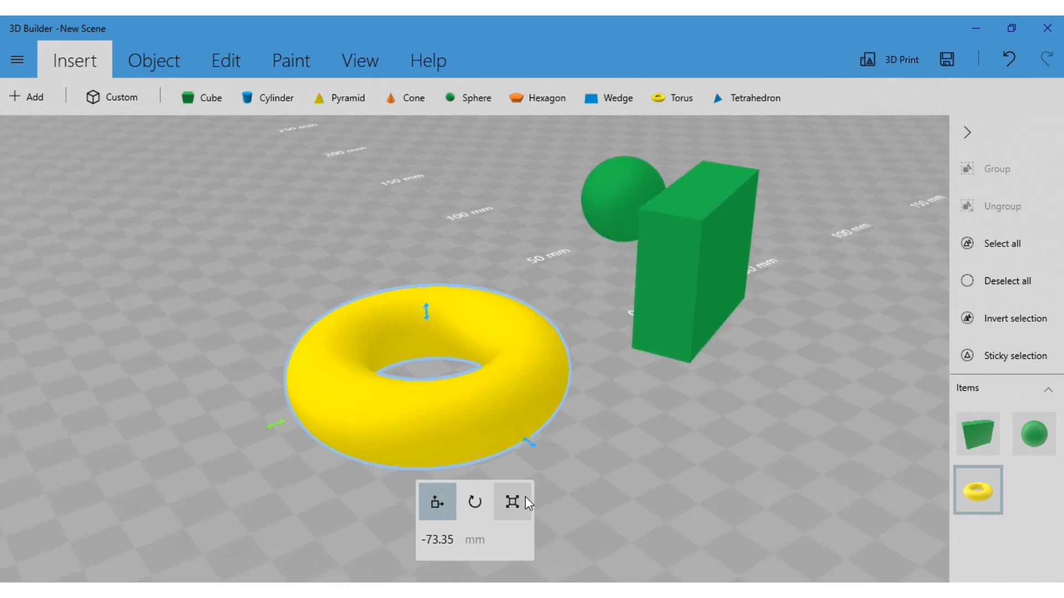
Rotate the torus to about 267.43 degrees so that it stands upright, partly below the ground plane
{"action": "left_click", "coordinate": [475, 506]}
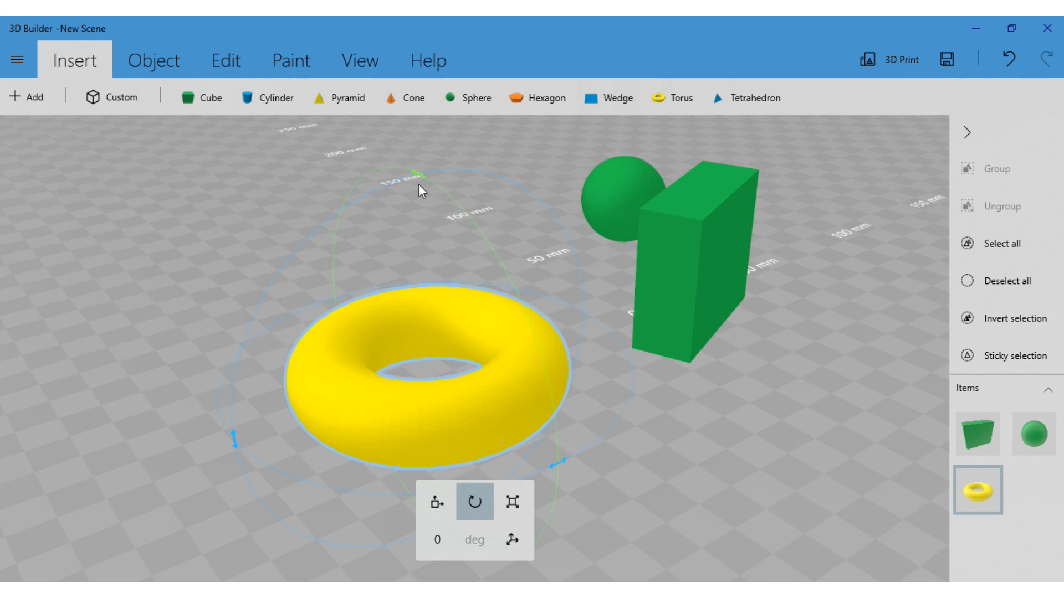
{"action": "left_click_drag", "start_coordinate": [423, 177], "coordinate": [620, 309]}
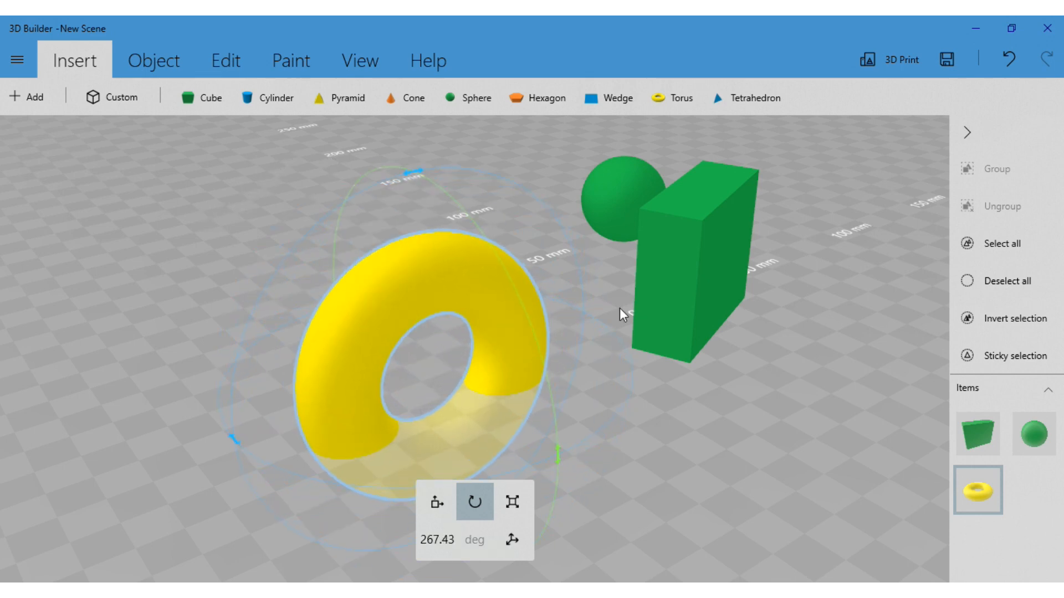
{"action": "right_click_drag", "start_coordinate": [703, 385], "coordinate": [423, 323]}
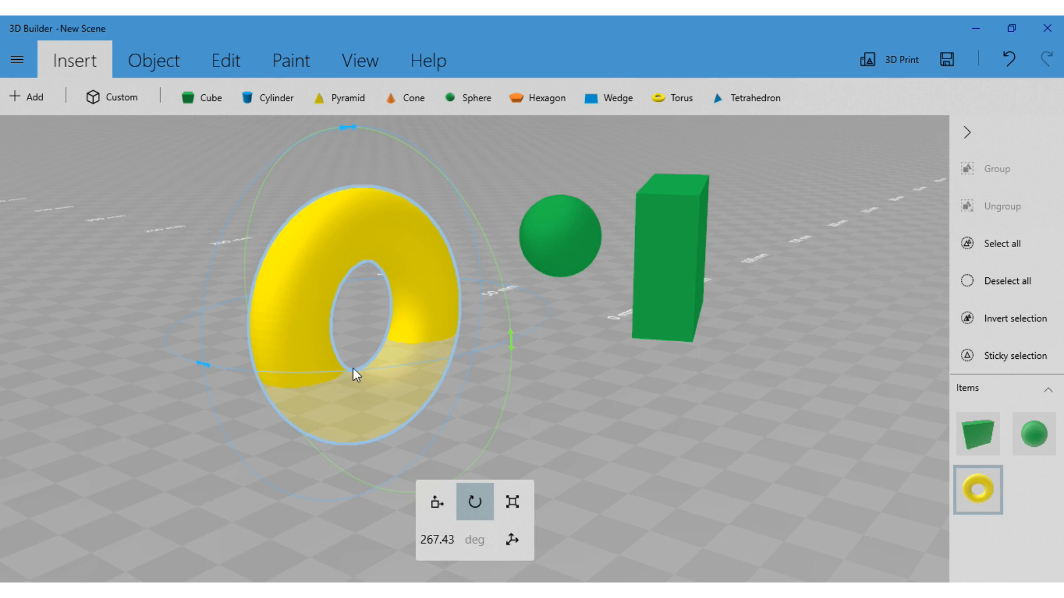
{"action": "right_click_drag", "start_coordinate": [528, 374], "coordinate": [579, 364]}
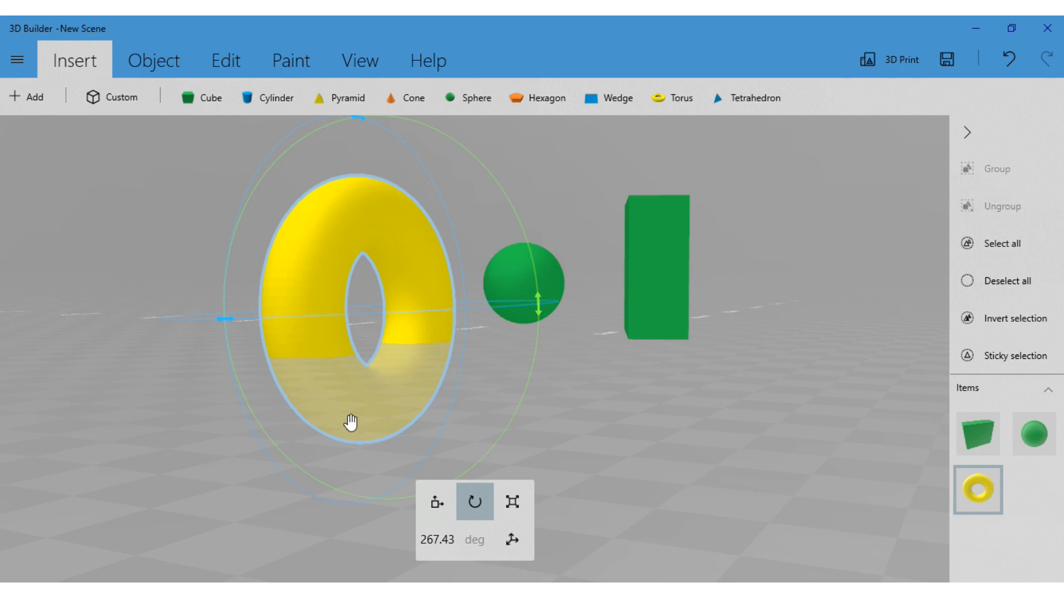
{"action": "right_click_drag", "start_coordinate": [351, 423], "coordinate": [547, 426]}
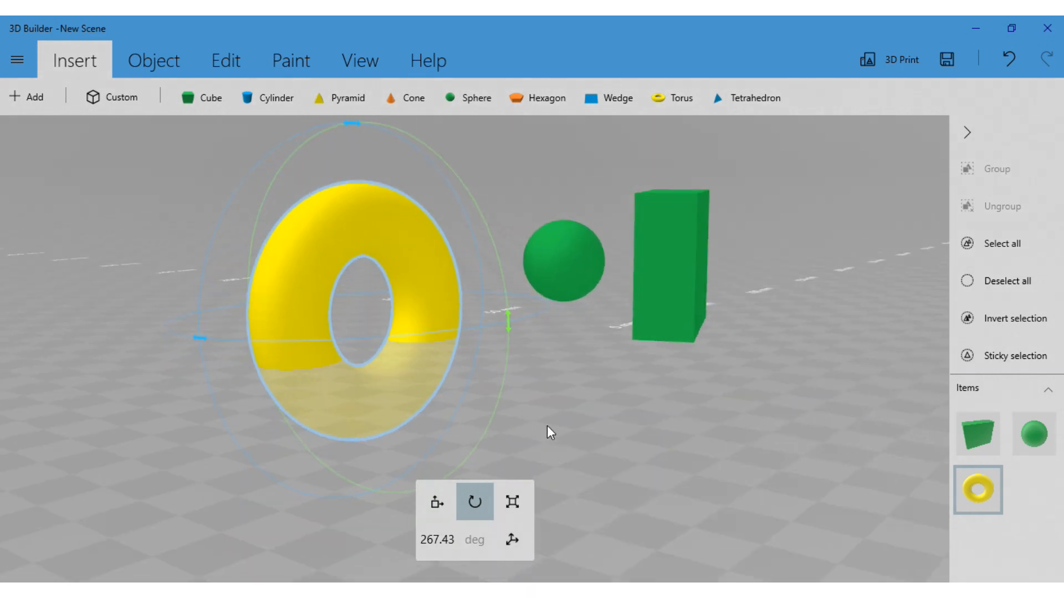
Raise the upright torus fully above the ground plane, to a vertical position of about 34.84 mm
{"action": "left_click", "coordinate": [437, 501]}
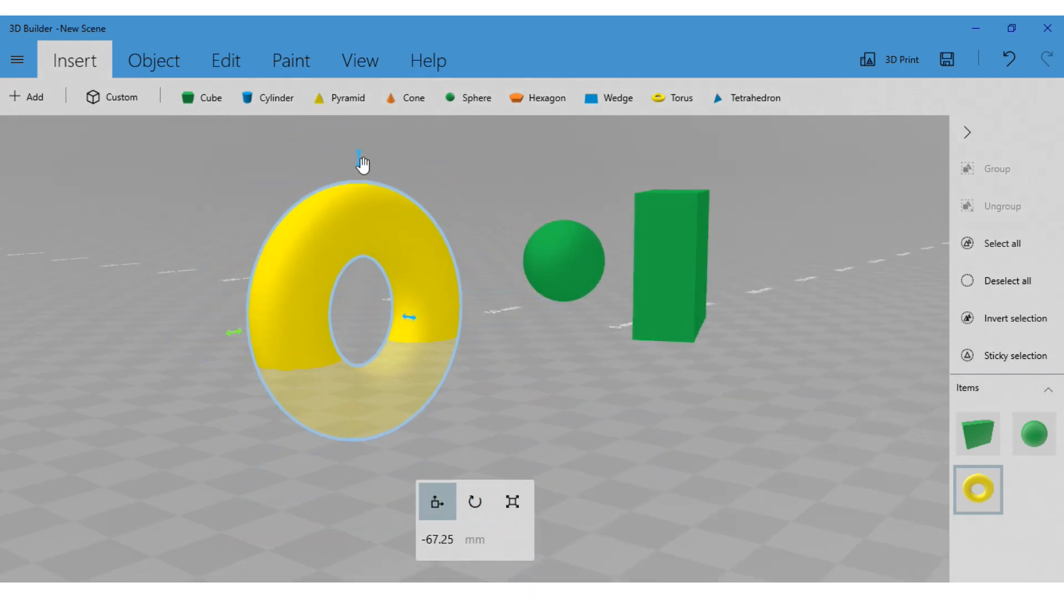
{"action": "left_click_drag", "start_coordinate": [364, 161], "coordinate": [358, 63]}
{"action": "left_click_drag", "start_coordinate": [503, 272], "coordinate": [650, 320]}
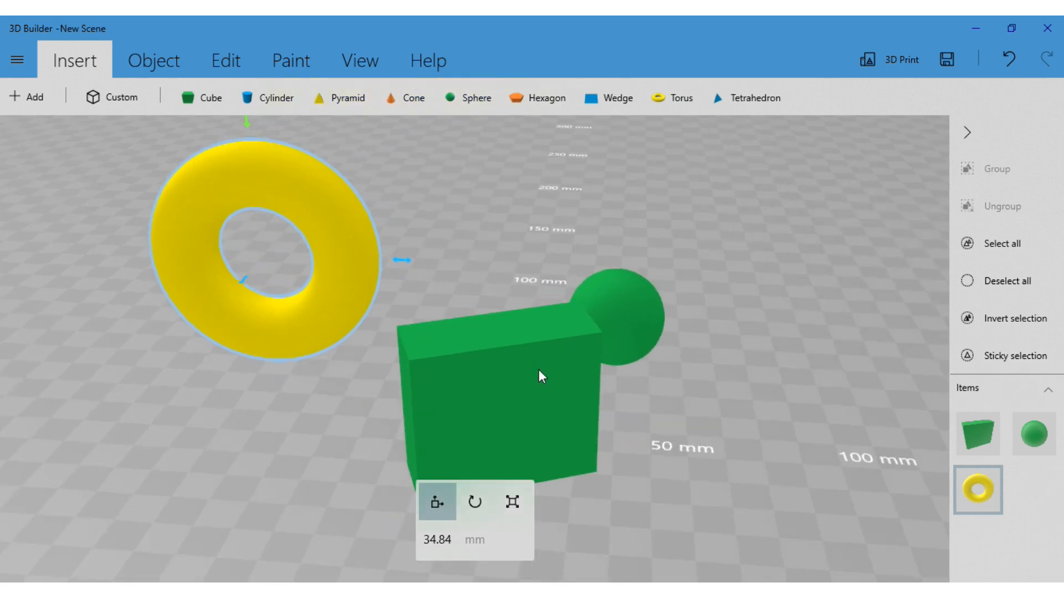
Examine the arrangement of the torus, sphere and cube from several angles and zoom distances
{"action": "left_click_drag", "start_coordinate": [696, 441], "coordinate": [753, 444]}
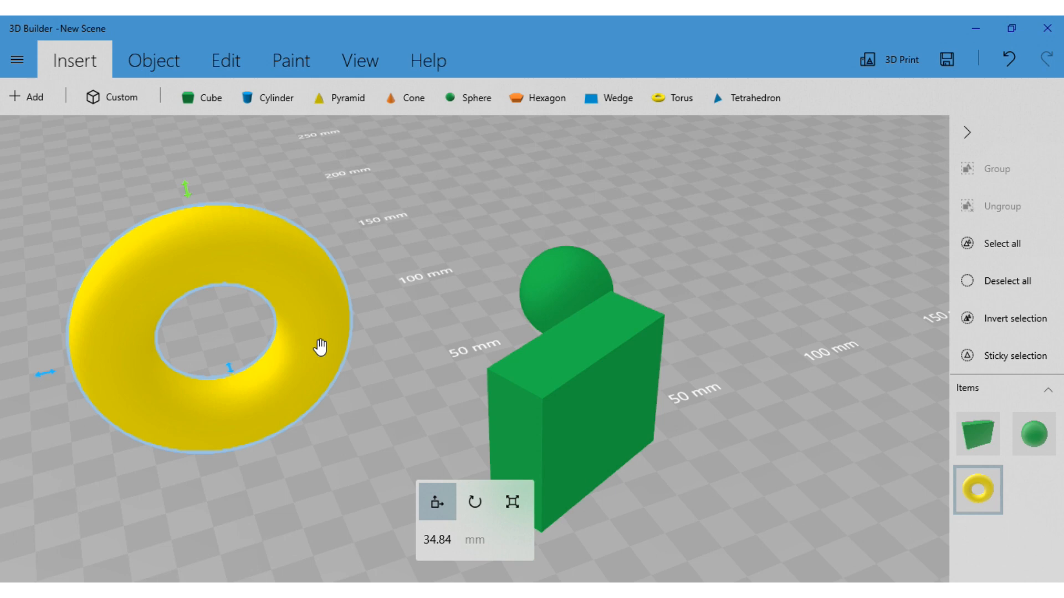
{"action": "scroll", "coordinate": [391, 365], "scroll_direction": "down", "scroll_amount": 6}
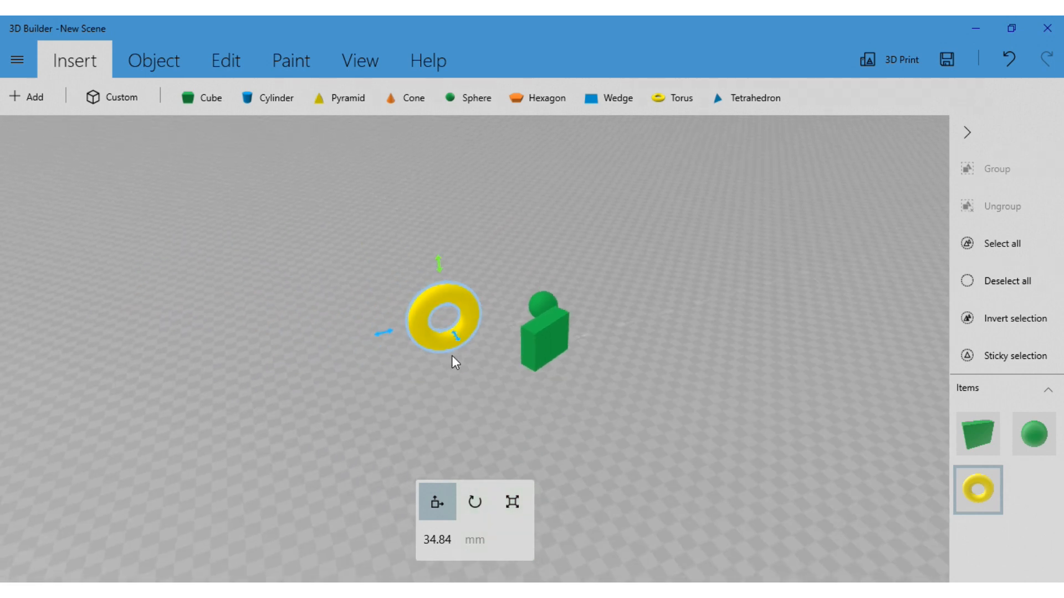
{"action": "scroll", "coordinate": [477, 358], "scroll_direction": "up", "scroll_amount": 4}
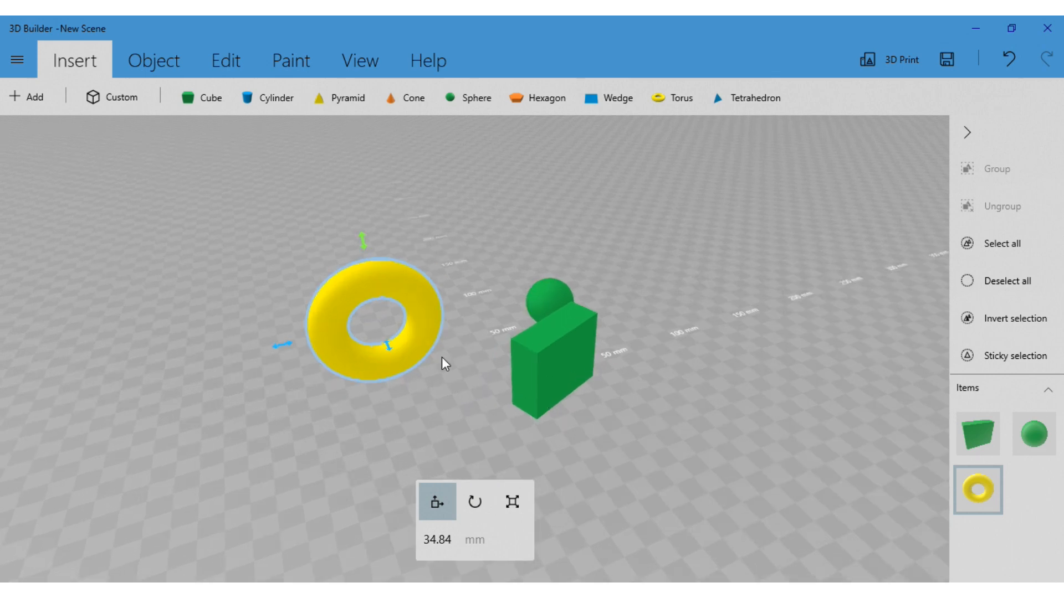
{"action": "right_click_drag", "start_coordinate": [685, 288], "coordinate": [618, 320]}
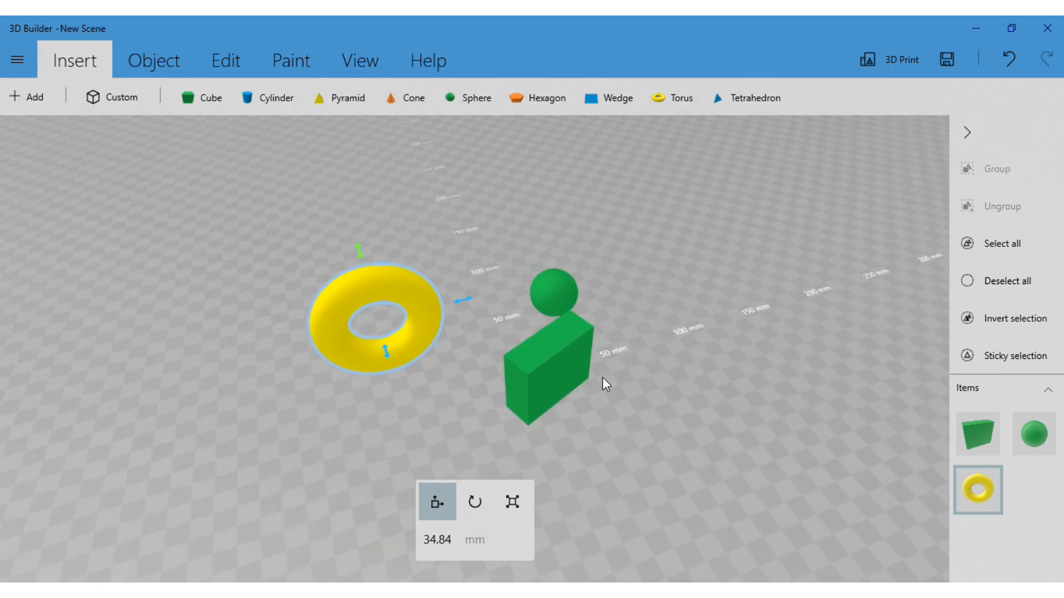
{"action": "right_click_drag", "start_coordinate": [606, 384], "coordinate": [756, 359]}
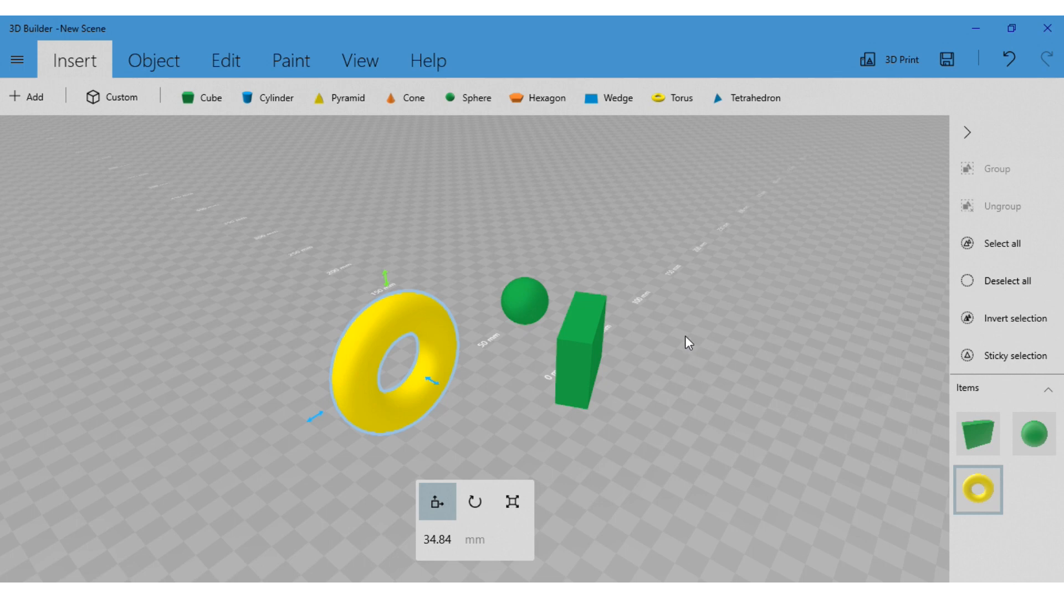
{"action": "right_click_drag", "start_coordinate": [689, 347], "coordinate": [748, 155]}
{"action": "right_click_drag", "start_coordinate": [717, 316], "coordinate": [682, 333]}
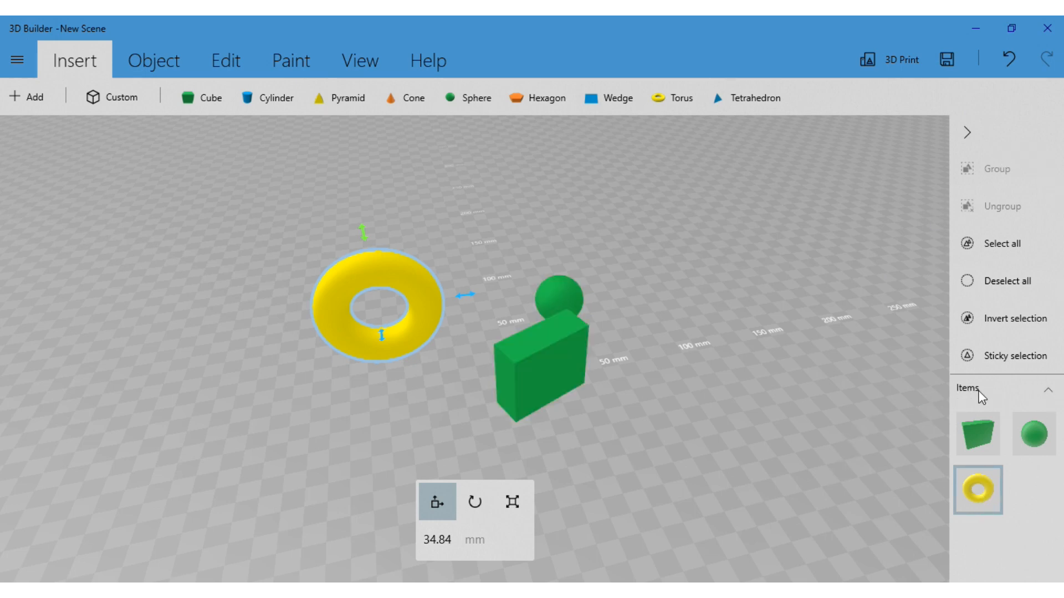
Select the cube, the sphere and the torus one at a time in the scene to practise switching between objects
{"action": "left_click", "coordinate": [553, 364]}
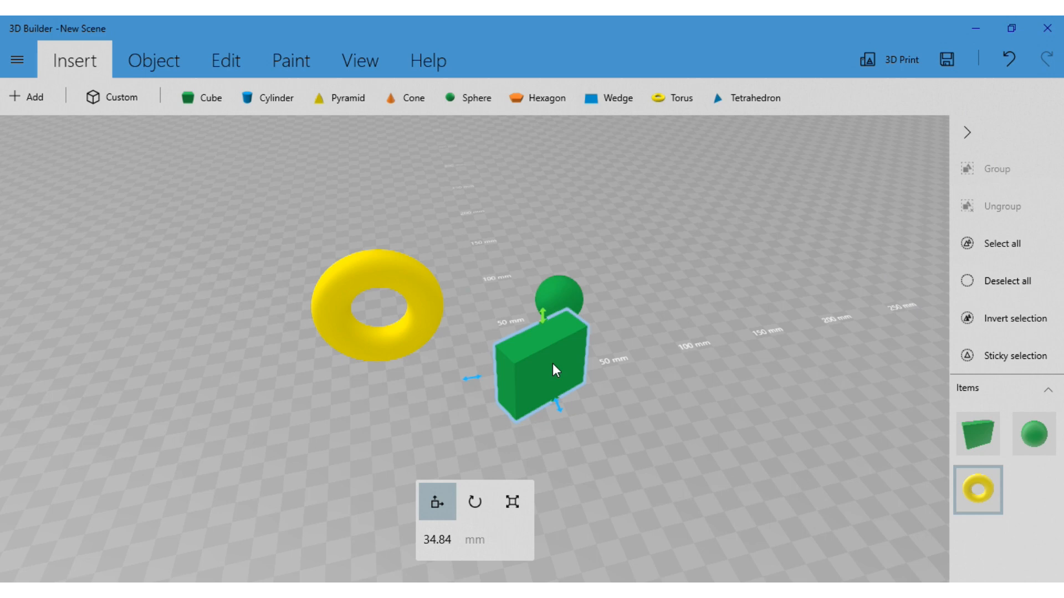
{"action": "left_click", "coordinate": [563, 298]}
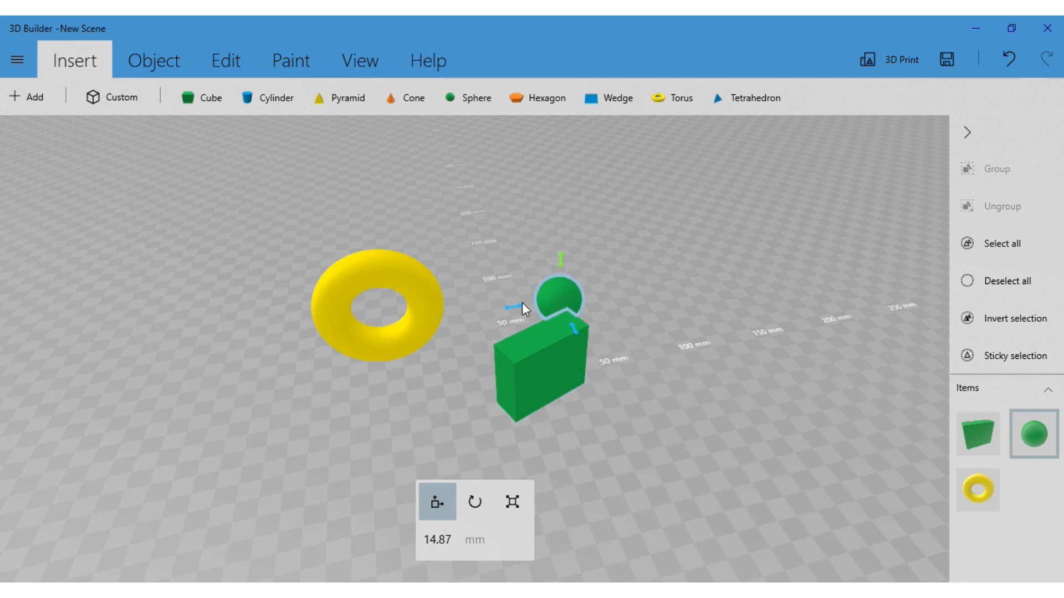
{"action": "left_click", "coordinate": [427, 308]}
{"action": "left_click", "coordinate": [532, 349]}
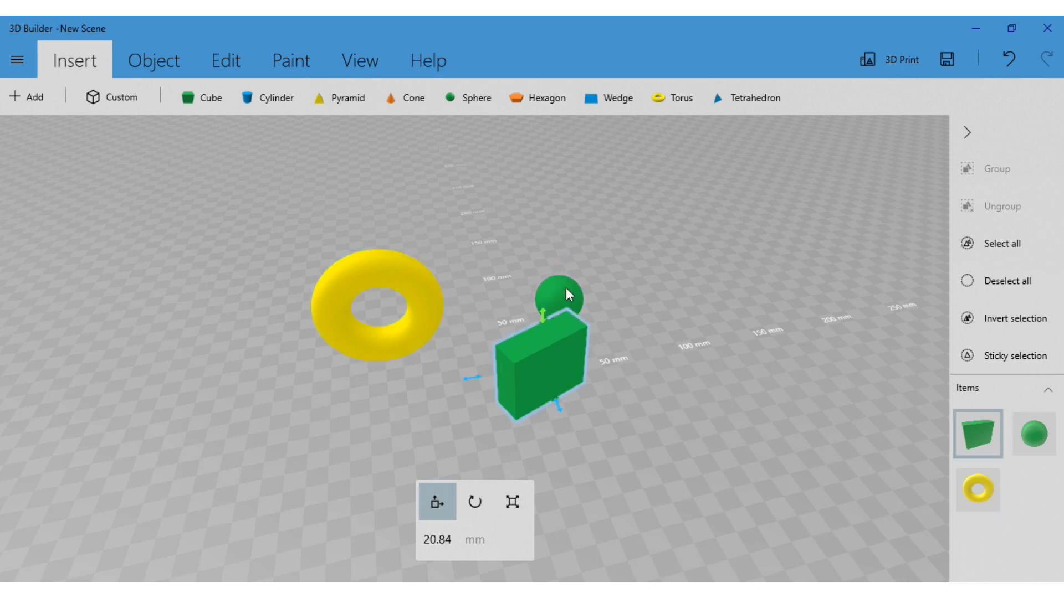
{"action": "left_click", "coordinate": [565, 292]}
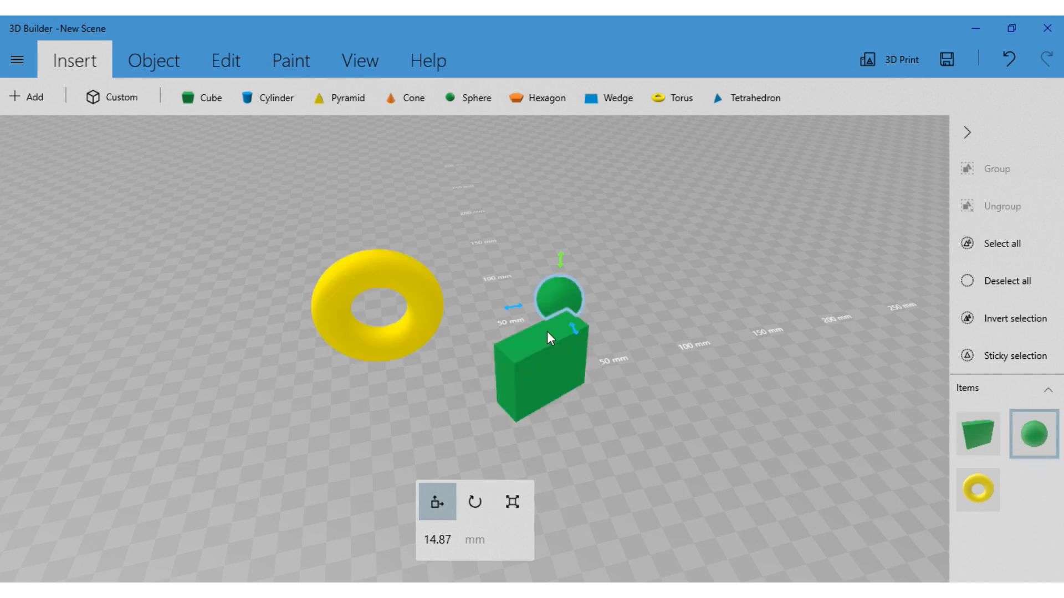
{"action": "left_click", "coordinate": [550, 367]}
{"action": "left_click", "coordinate": [402, 320]}
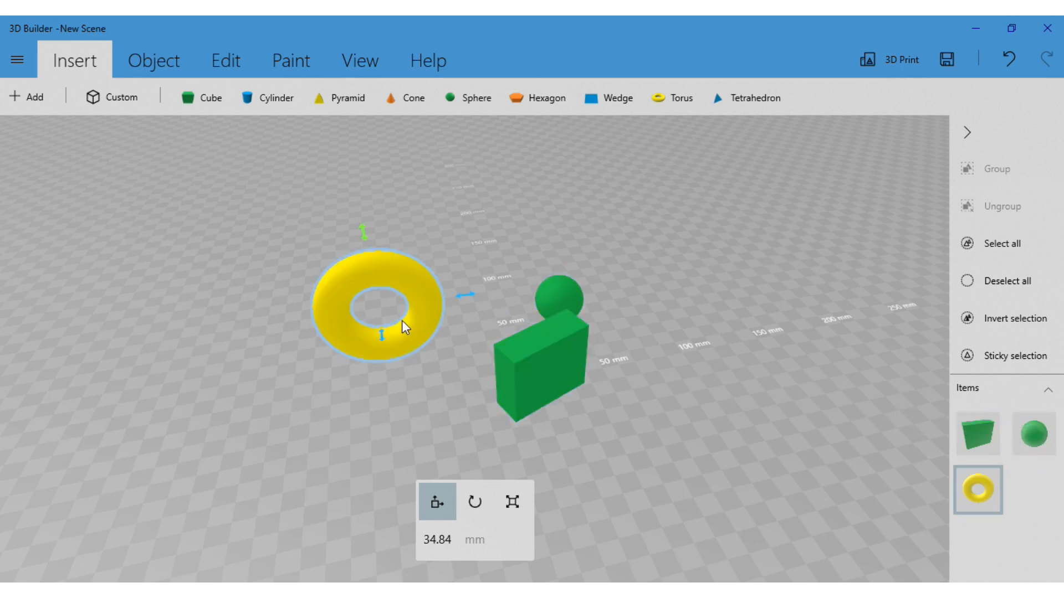
{"action": "left_click", "coordinate": [516, 363]}
{"action": "left_click", "coordinate": [549, 296]}
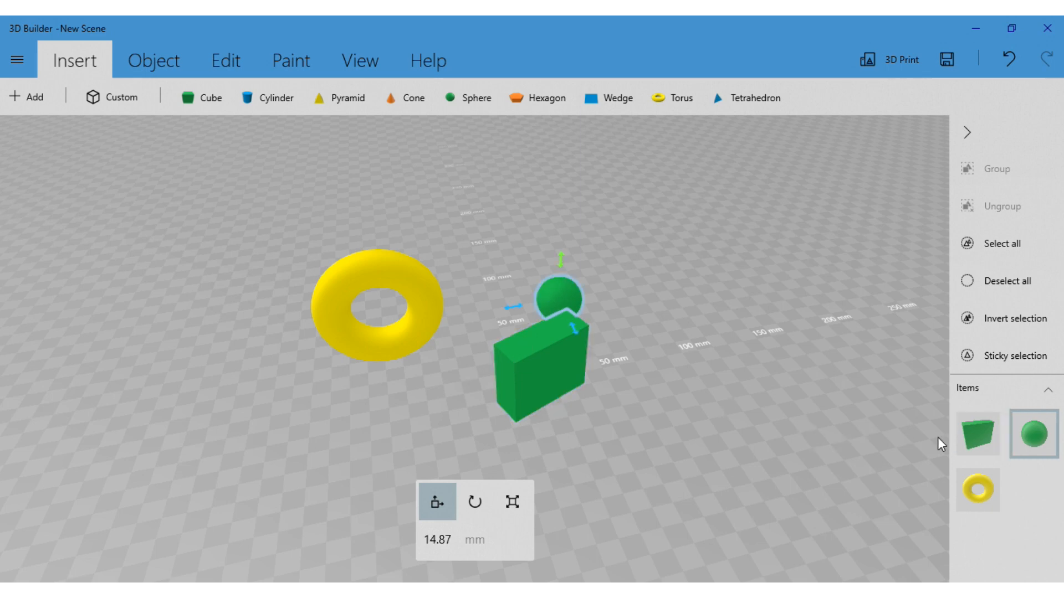
Select the torus and finally the sphere by their thumbnails in the list of items
{"action": "left_click", "coordinate": [984, 450]}
{"action": "left_click", "coordinate": [984, 491]}
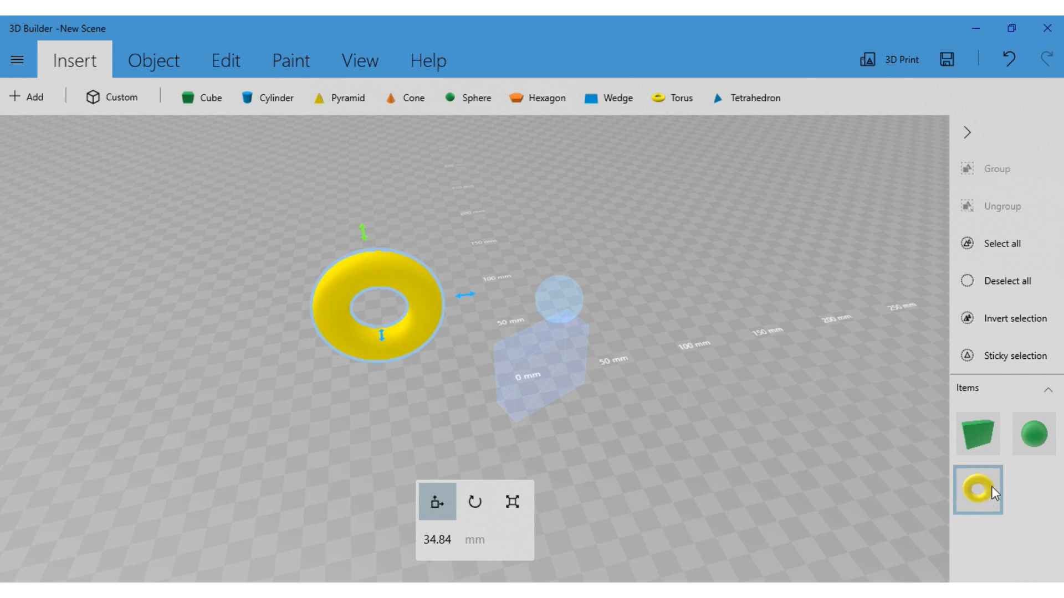
{"action": "left_click", "coordinate": [1034, 435]}
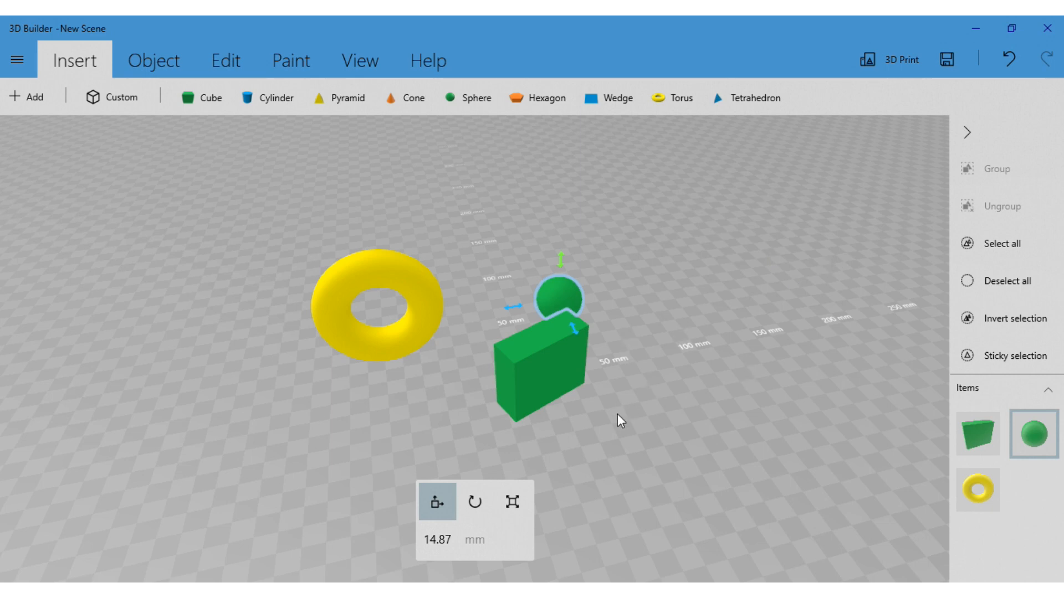
Move the torus horizontally until it overlaps the cube, to a position of about -18.78 mm
{"action": "left_click_drag", "start_coordinate": [618, 414], "coordinate": [675, 422]}
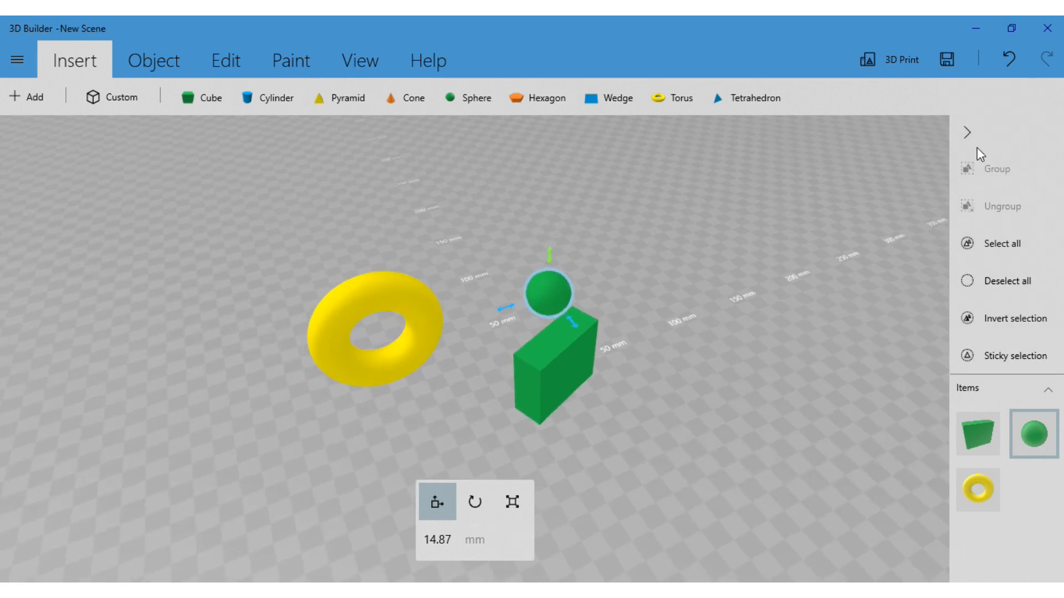
{"action": "left_click_drag", "start_coordinate": [803, 280], "coordinate": [715, 349]}
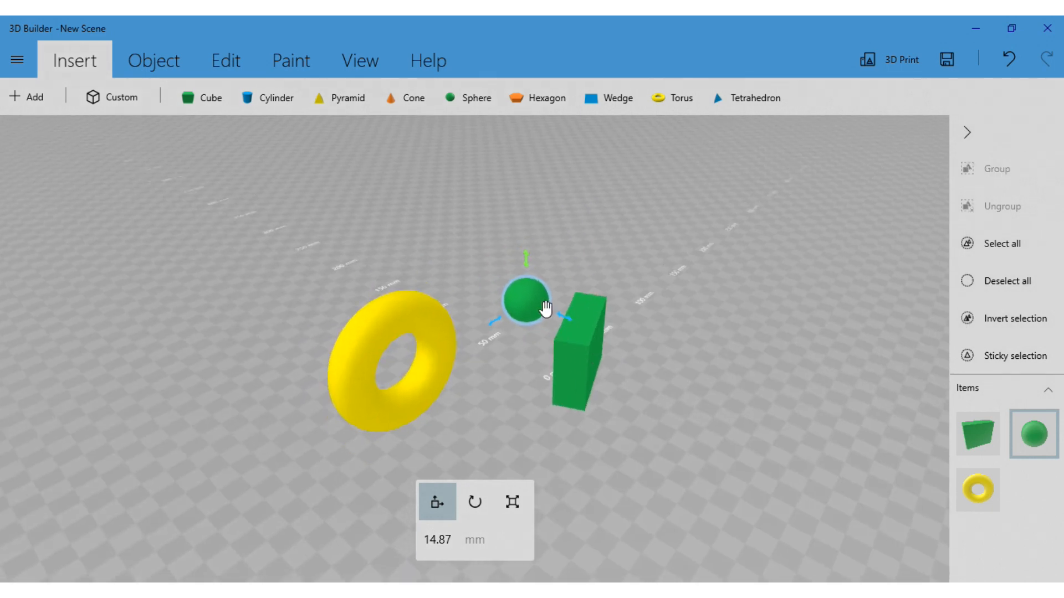
{"action": "left_click_drag", "start_coordinate": [513, 382], "coordinate": [553, 401]}
{"action": "left_click_drag", "start_coordinate": [623, 436], "coordinate": [423, 431]}
{"action": "left_click", "coordinate": [448, 350]}
{"action": "left_click_drag", "start_coordinate": [368, 451], "coordinate": [446, 422]}
{"action": "left_click_drag", "start_coordinate": [373, 430], "coordinate": [698, 396]}
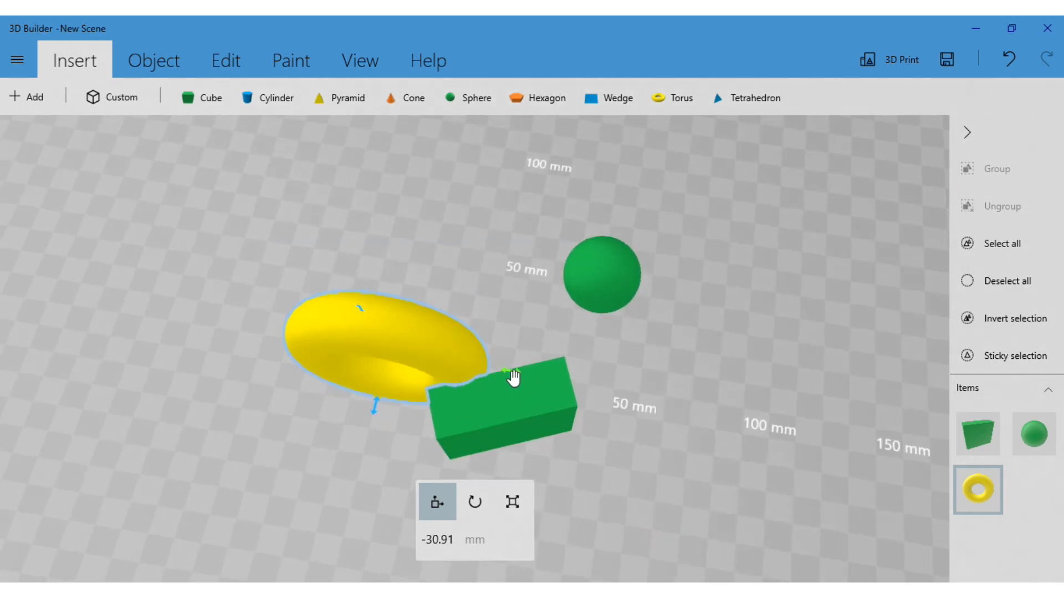
{"action": "left_click_drag", "start_coordinate": [513, 378], "coordinate": [687, 362]}
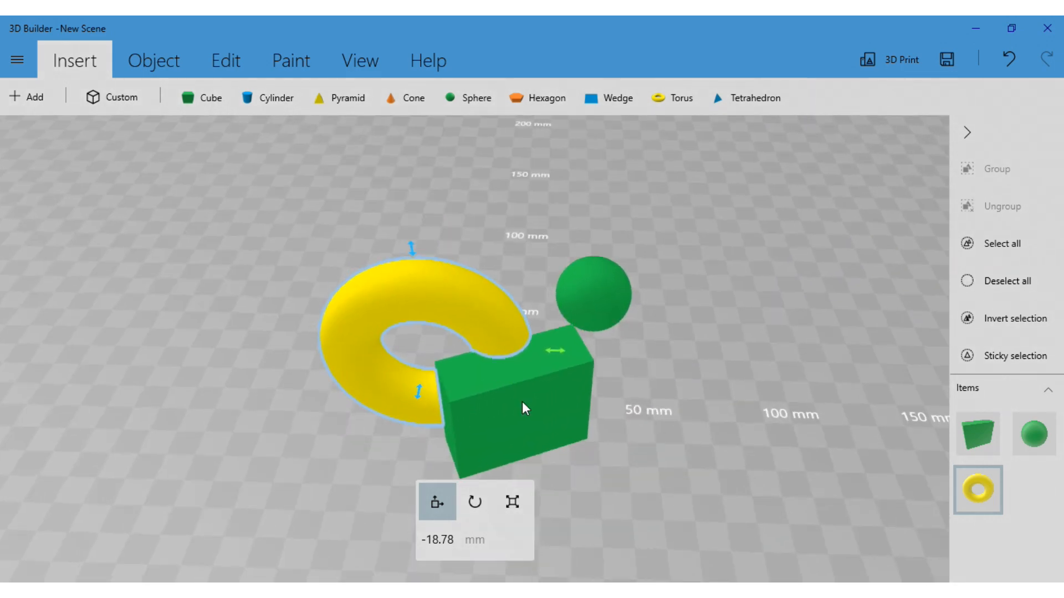
Select the cube and the torus together, leaving the sphere unselected
{"action": "left_click_drag", "start_coordinate": [552, 474], "coordinate": [612, 421]}
{"action": "left_click", "coordinate": [558, 390]}
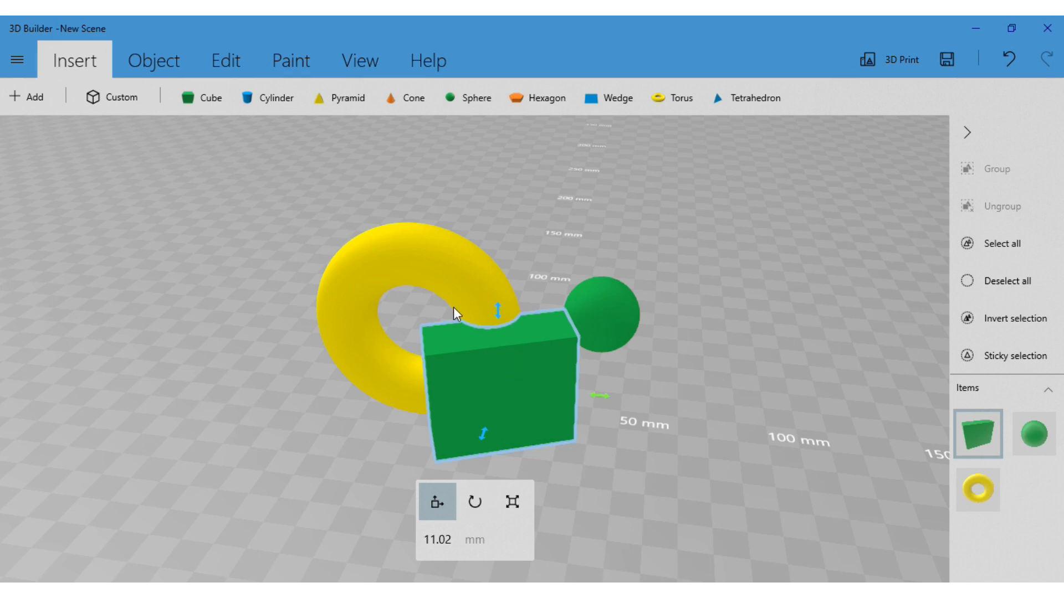
{"action": "left_click", "coordinate": [456, 283], "text": "ctrl"}
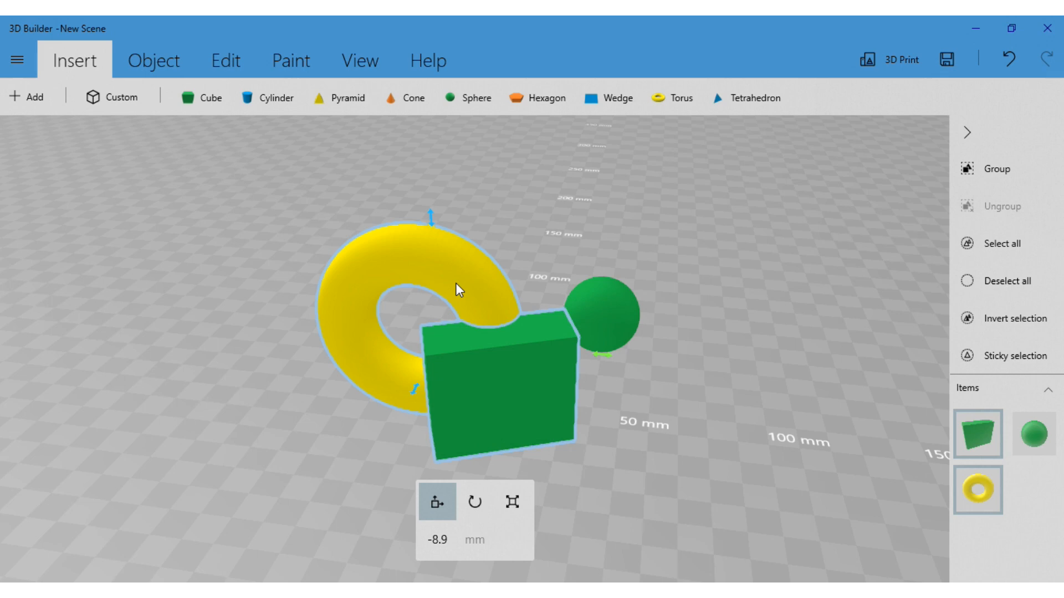
Group the selected cube and torus and move the group horizontally to about -14.34 mm
{"action": "right_click_drag", "start_coordinate": [337, 413], "coordinate": [560, 370]}
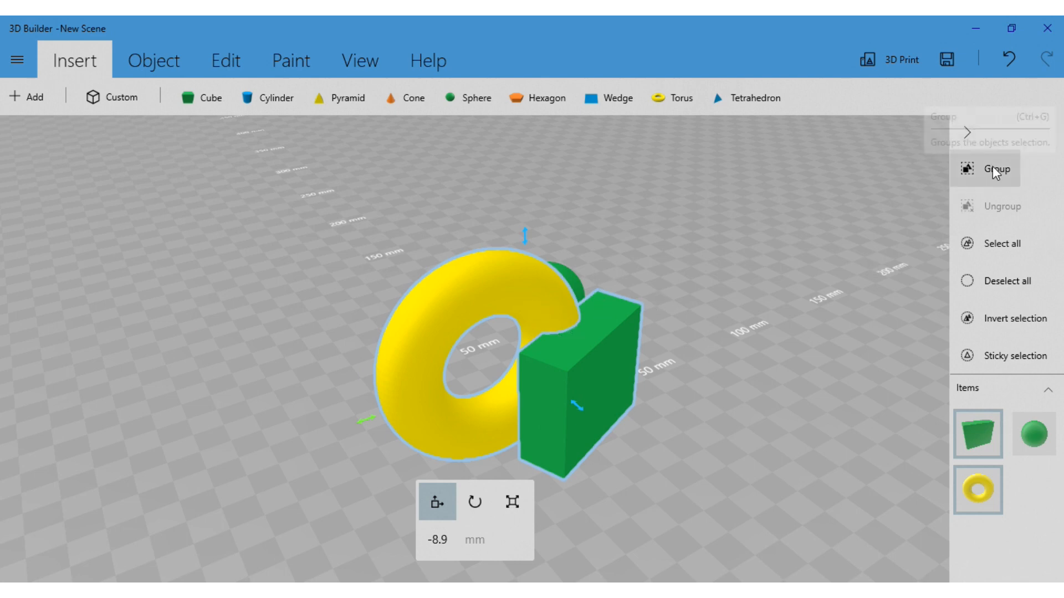
{"action": "left_click", "coordinate": [989, 182]}
{"action": "left_click_drag", "start_coordinate": [751, 377], "coordinate": [630, 371]}
{"action": "left_click_drag", "start_coordinate": [296, 366], "coordinate": [117, 389]}
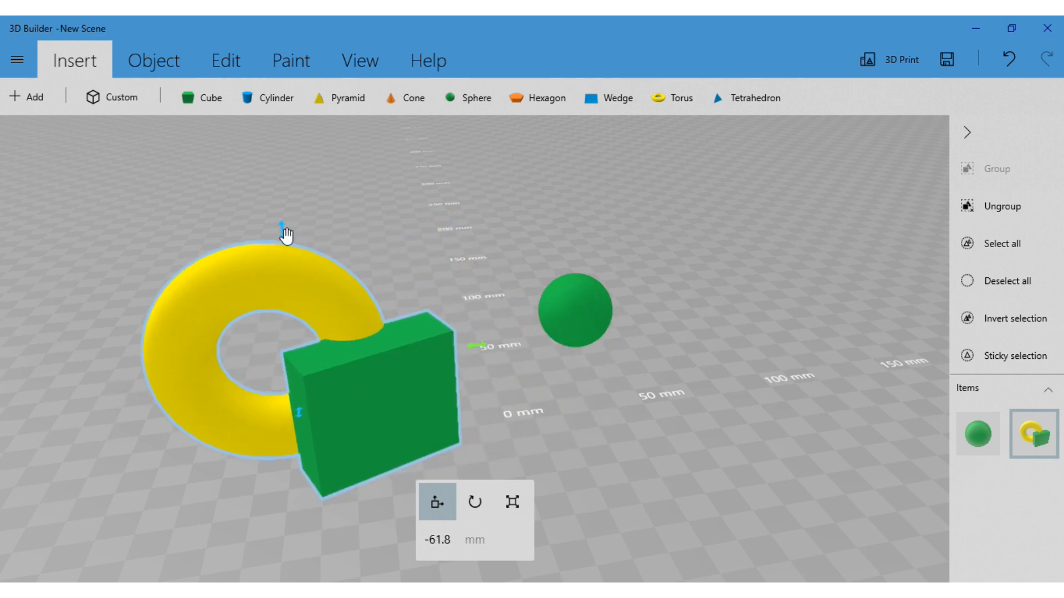
{"action": "mouse_move", "coordinate": [285, 231]}
{"action": "left_mouse_down"}
{"action": "mouse_move", "coordinate": [280, 202]}
{"action": "mouse_move", "coordinate": [282, 231]}
{"action": "mouse_move", "coordinate": [297, 236]}
{"action": "left_mouse_up"}
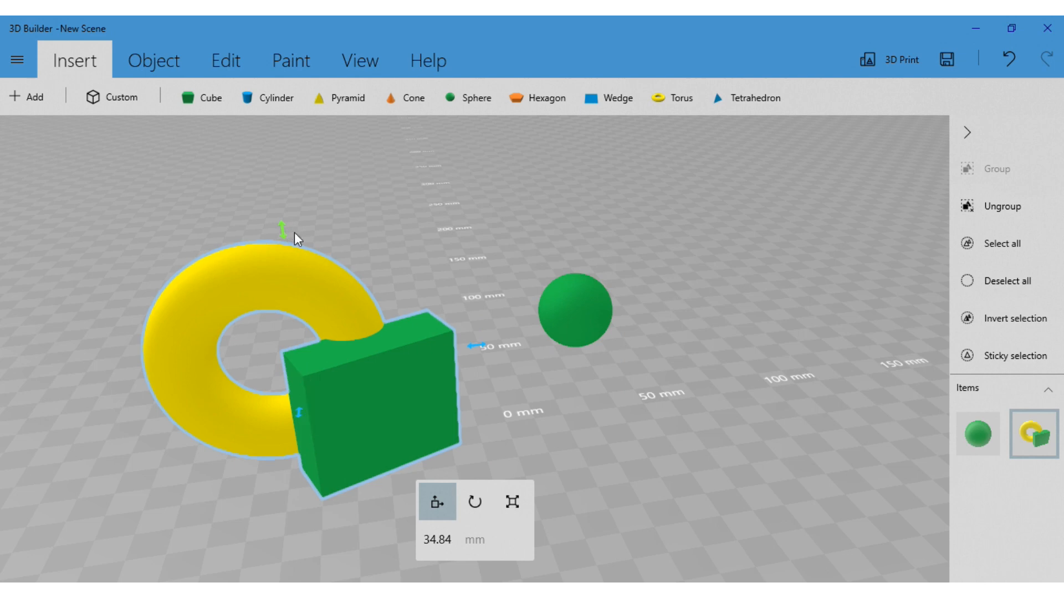
{"action": "left_click_drag", "start_coordinate": [475, 355], "coordinate": [656, 330]}
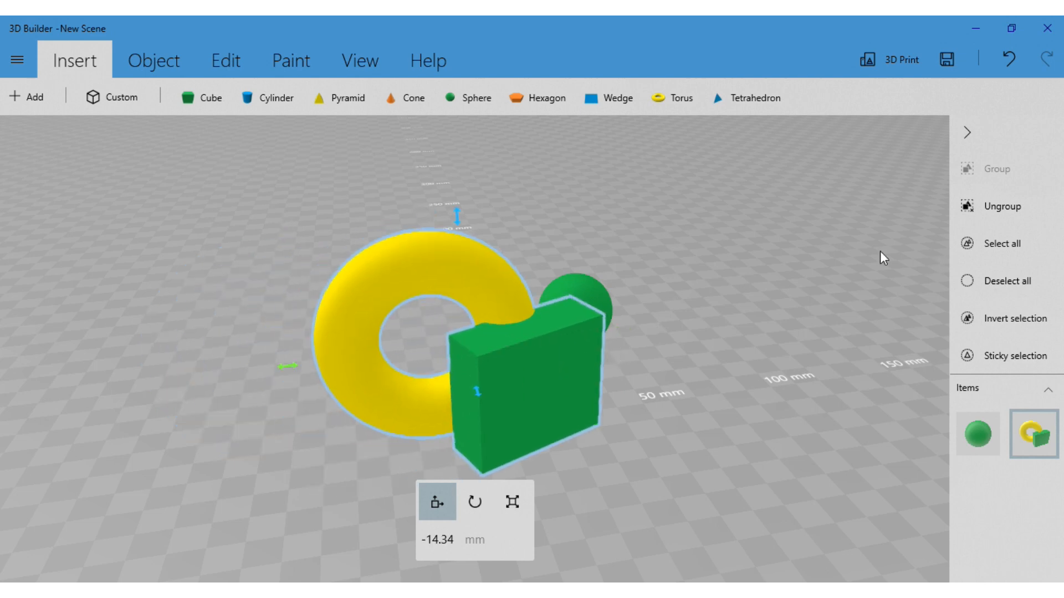
Ungroup the cube and the torus and toggle the items in the list until only the sphere is selected
{"action": "left_click", "coordinate": [997, 224]}
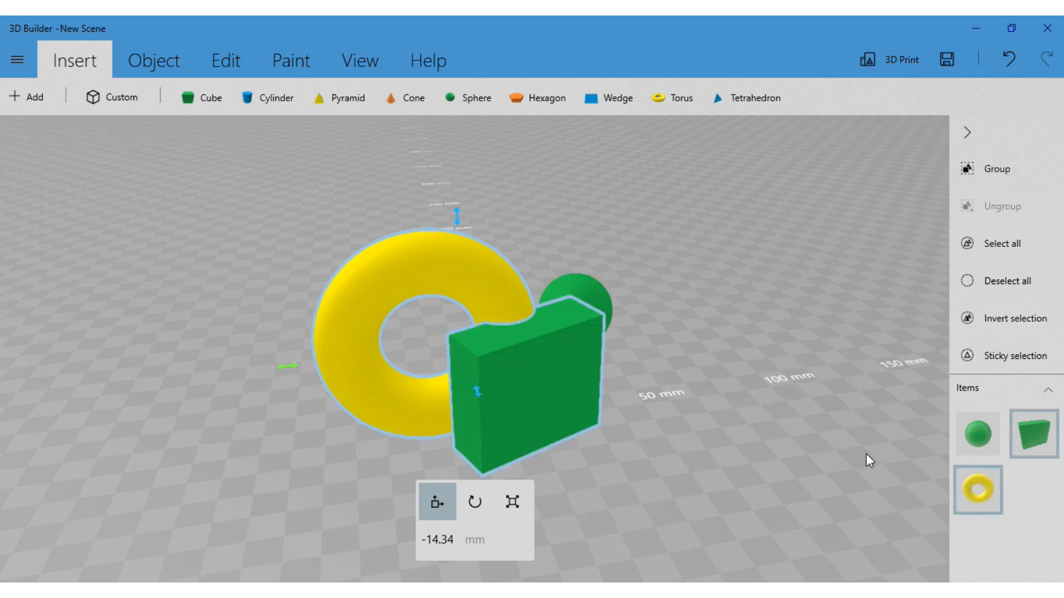
{"action": "left_click", "coordinate": [984, 480]}
{"action": "left_click", "coordinate": [985, 435]}
{"action": "left_click", "coordinate": [1045, 438]}
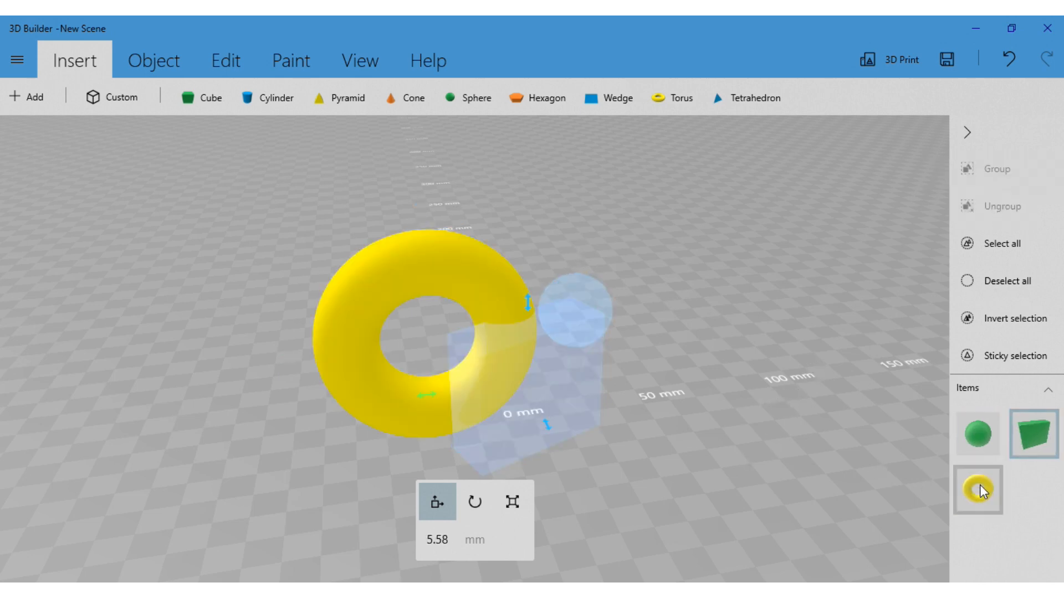
{"action": "left_click", "coordinate": [981, 487]}
{"action": "left_click", "coordinate": [982, 438]}
{"action": "left_click", "coordinate": [1032, 442]}
{"action": "left_click", "coordinate": [976, 435]}
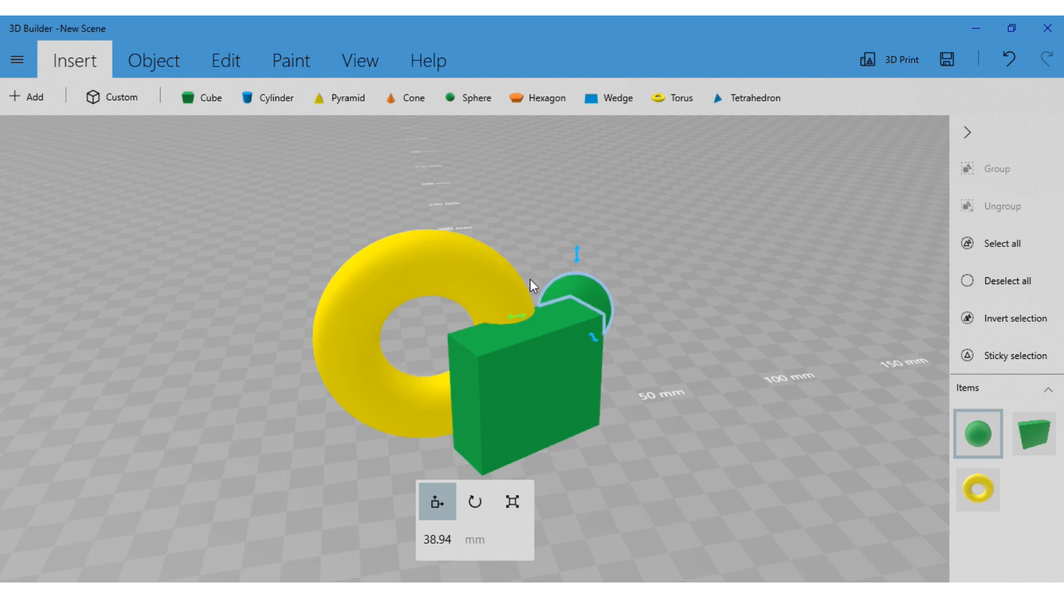
Select all three objects in the scene at once and clear the whole selection again
{"action": "left_click", "coordinate": [1002, 245]}
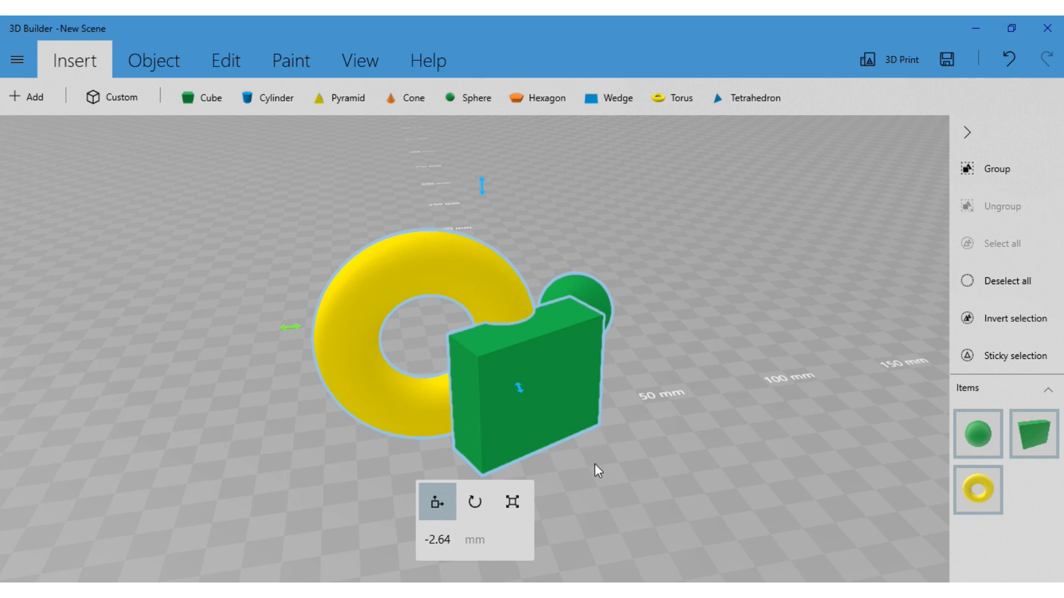
{"action": "left_click_drag", "start_coordinate": [595, 465], "coordinate": [571, 503]}
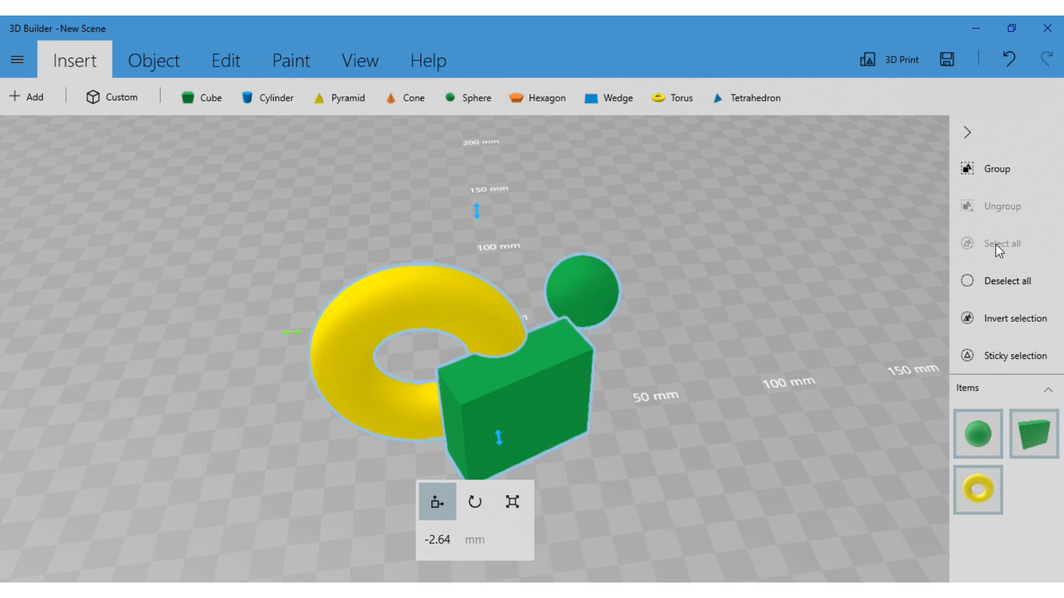
{"action": "left_click", "coordinate": [967, 285]}
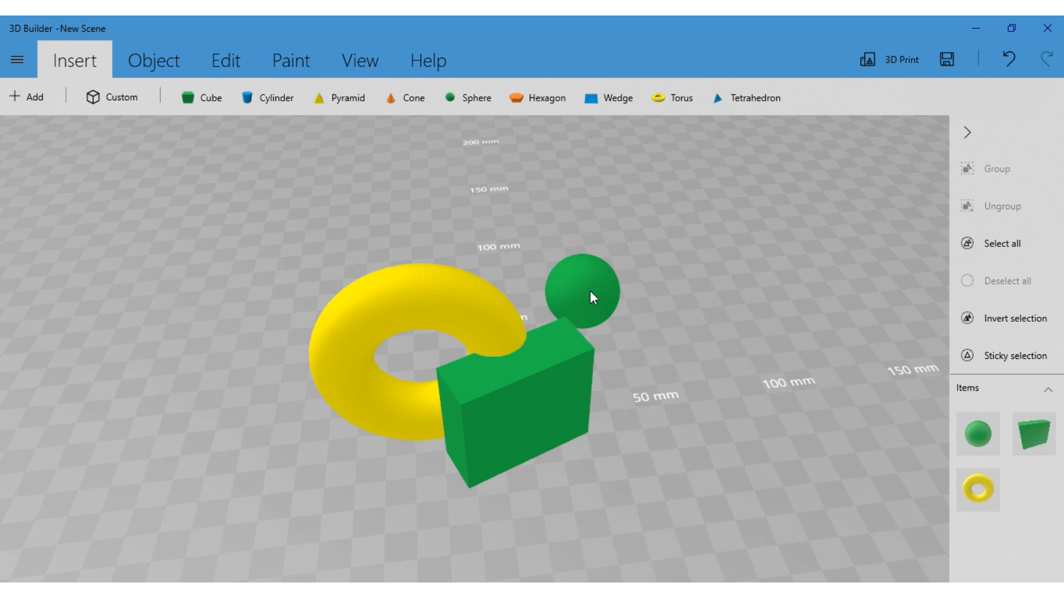
Select only the torus and invert the selection to the cube and the sphere
{"action": "left_click", "coordinate": [495, 317]}
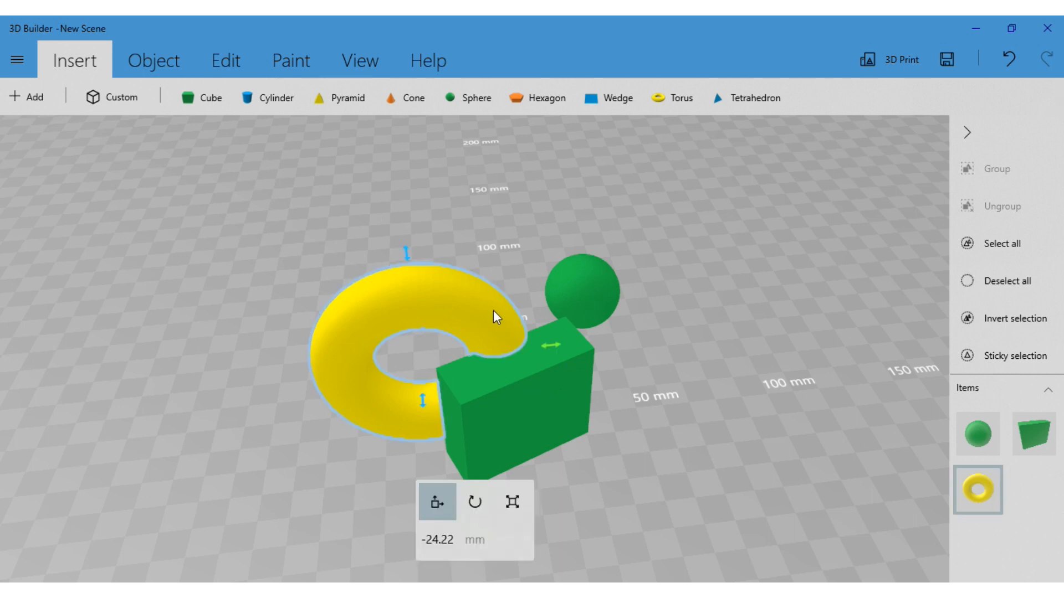
{"action": "left_click", "coordinate": [980, 324]}
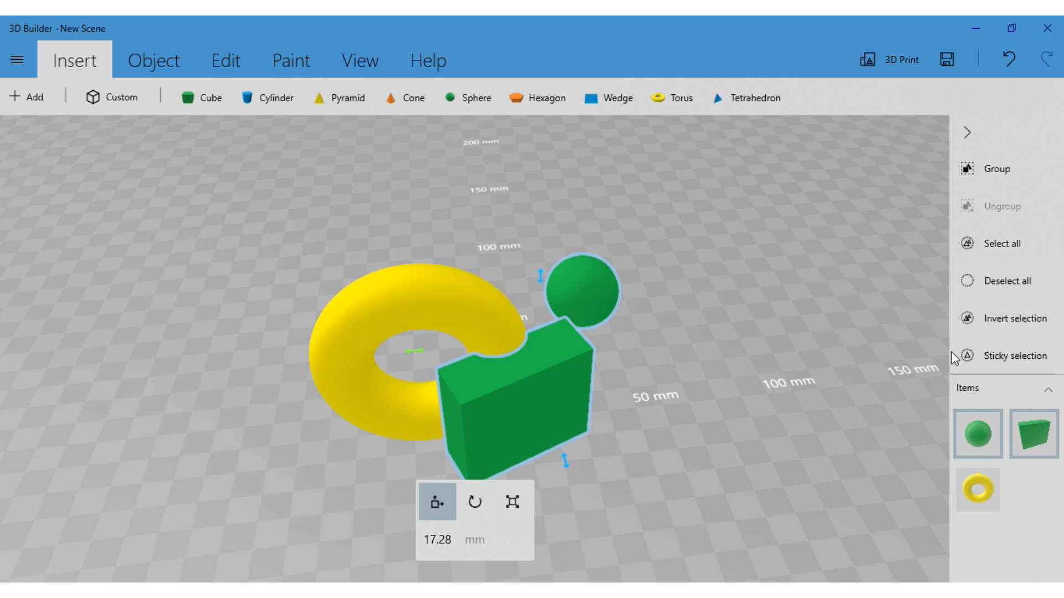
Turn on Sticky selection and move the cube and the sphere together away from the torus, to about 61.24 mm
{"action": "left_click", "coordinate": [1017, 360]}
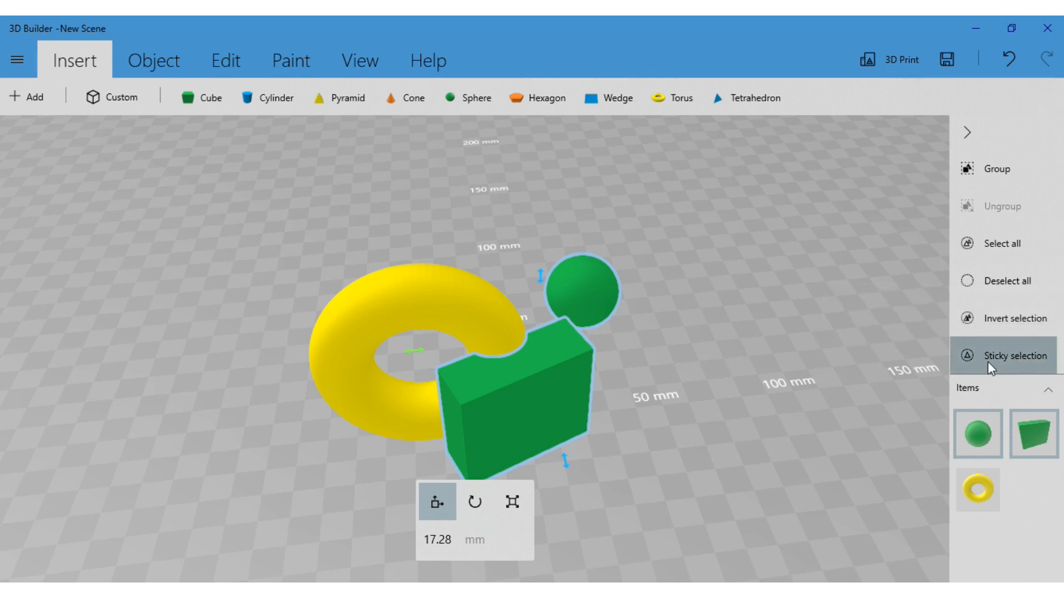
{"action": "left_click_drag", "start_coordinate": [539, 394], "coordinate": [676, 379]}
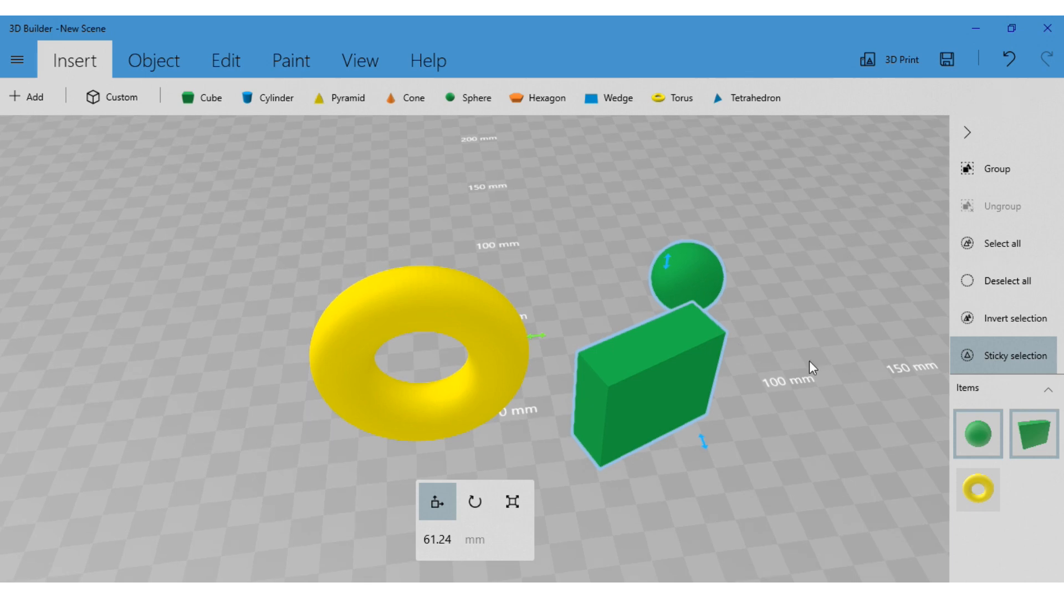
{"action": "left_click_drag", "start_coordinate": [727, 425], "coordinate": [755, 425]}
Remove the sphere from the selection, turn Sticky selection off and move the cube toward the torus, to about 33.73 mm
{"action": "left_click", "coordinate": [978, 438]}
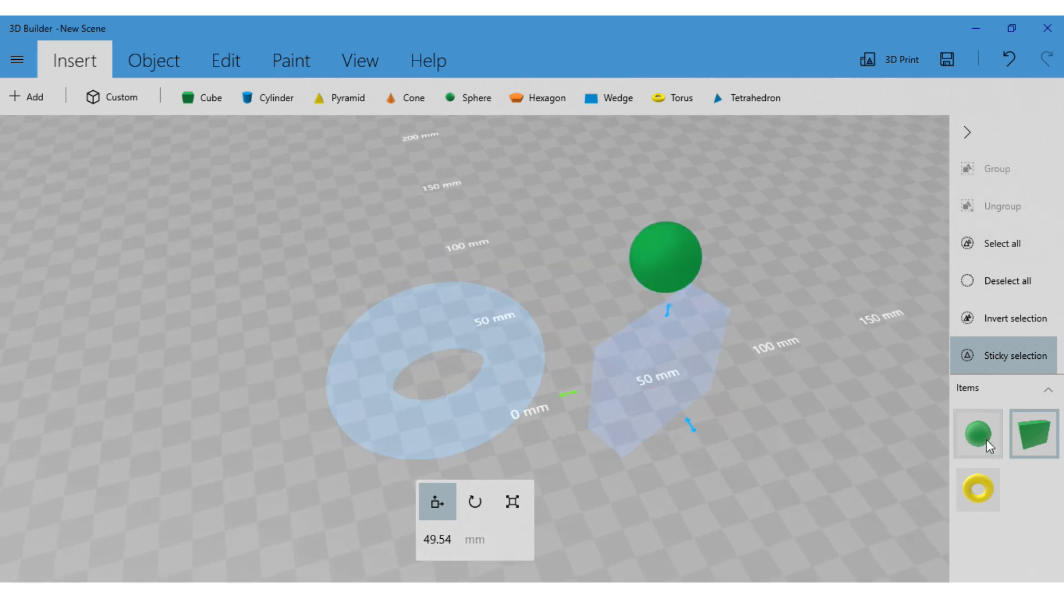
{"action": "left_click_drag", "start_coordinate": [826, 356], "coordinate": [704, 357]}
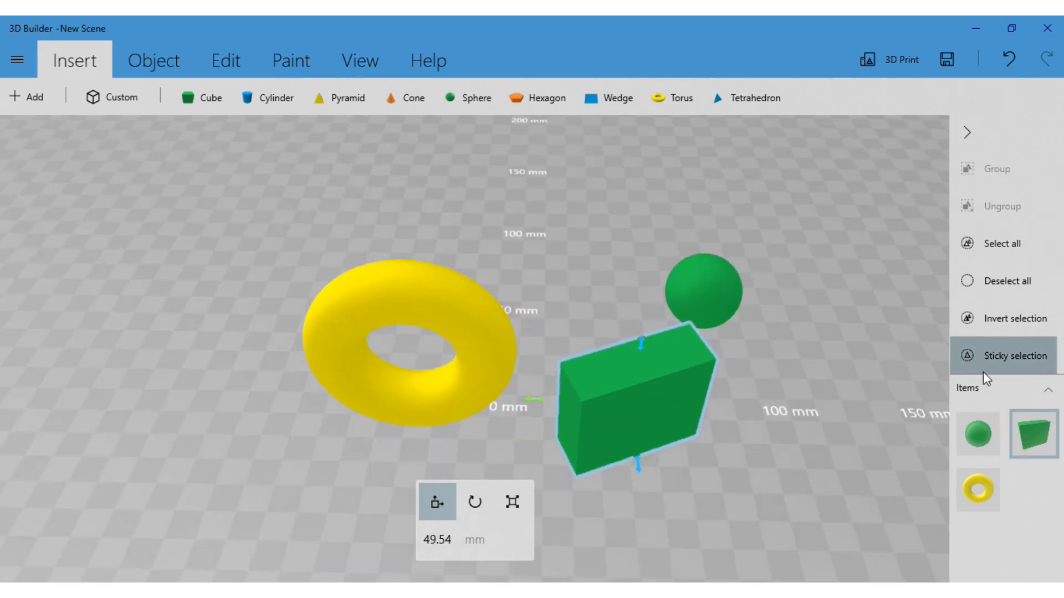
{"action": "left_click", "coordinate": [972, 357]}
{"action": "left_click_drag", "start_coordinate": [782, 393], "coordinate": [826, 383]}
{"action": "left_click_drag", "start_coordinate": [668, 363], "coordinate": [622, 370]}
Use Sticky selection to add the torus and the sphere to the selected cube and move all three back to about 49.12 mm
{"action": "left_click", "coordinate": [992, 360]}
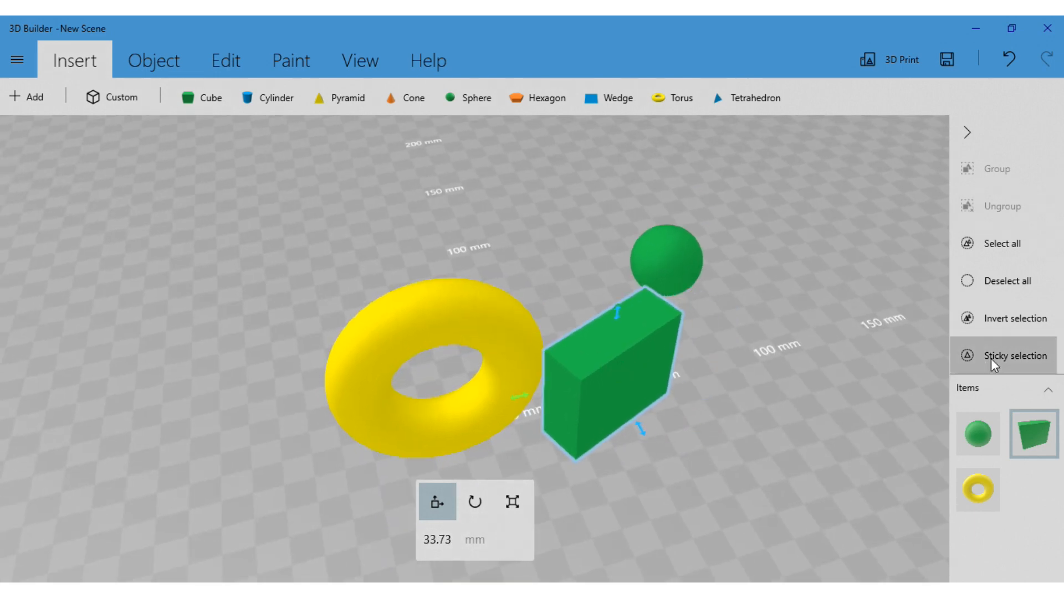
{"action": "left_click", "coordinate": [470, 337]}
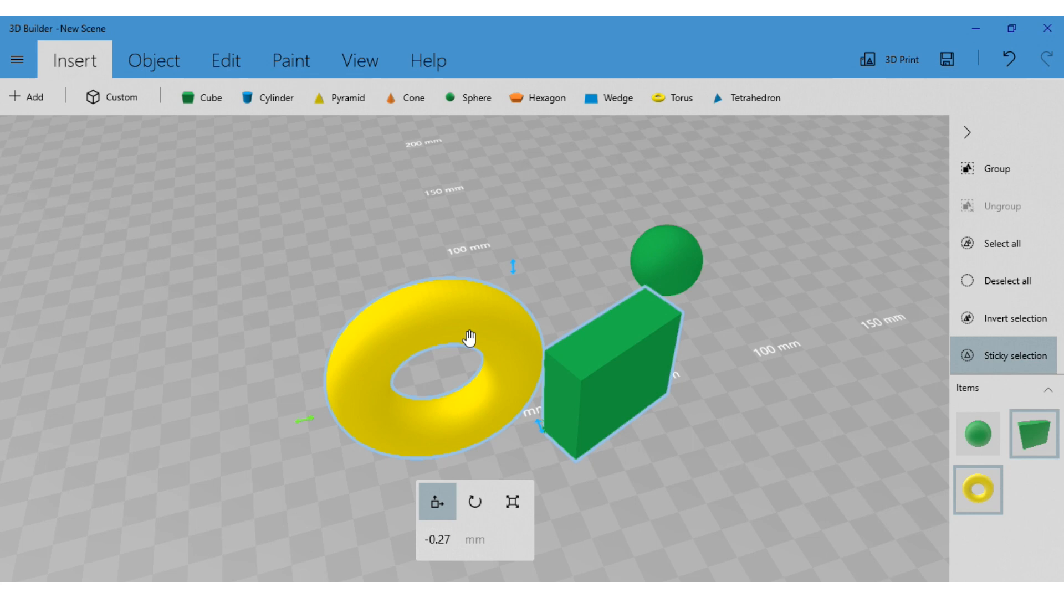
{"action": "left_click", "coordinate": [663, 256]}
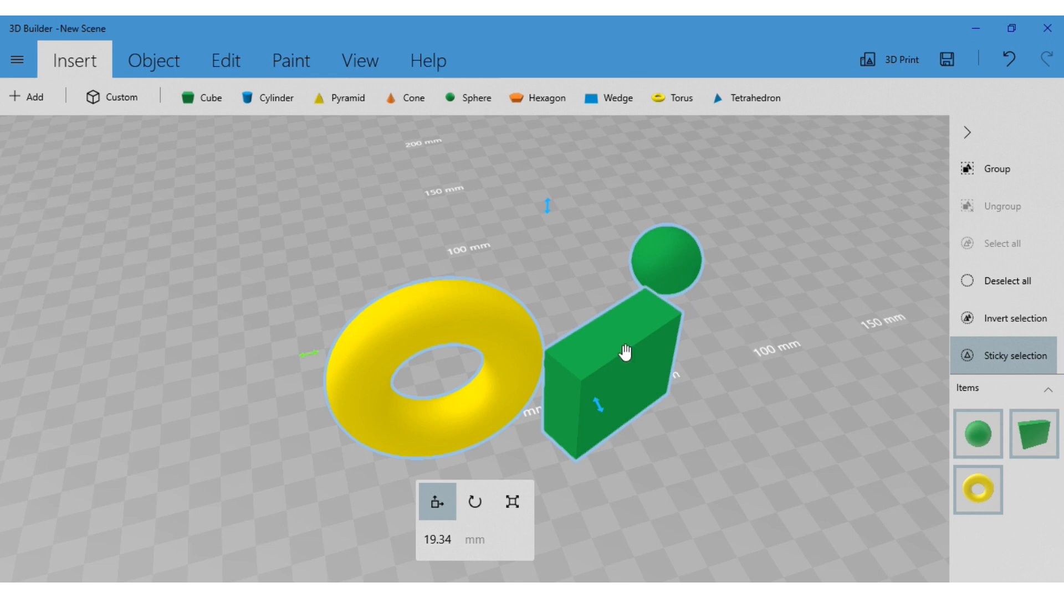
{"action": "left_click_drag", "start_coordinate": [625, 354], "coordinate": [616, 300]}
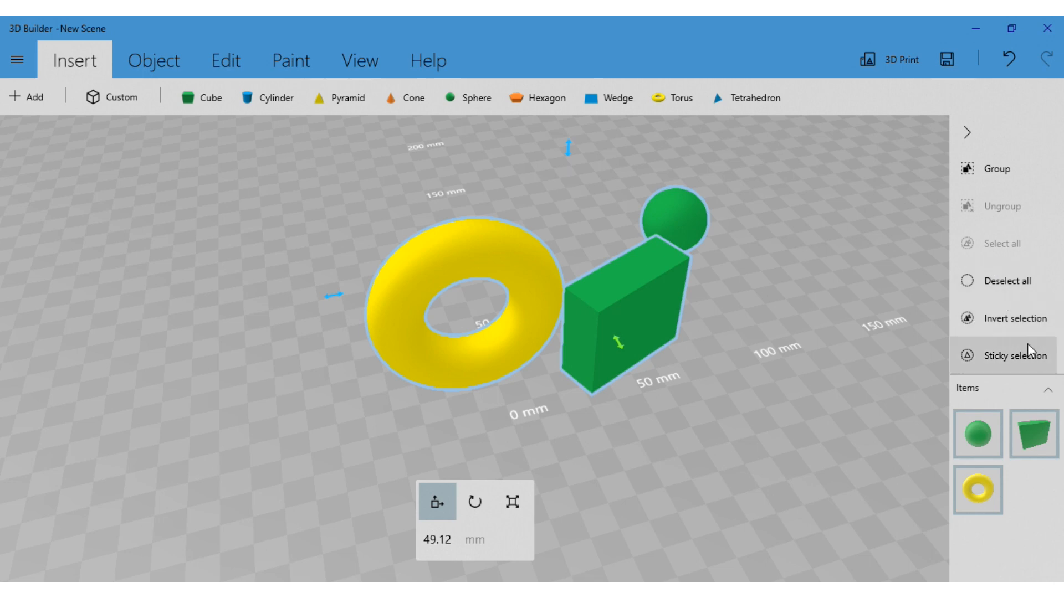
Clear the selection and select the sphere and finally the torus individually in the scene
{"action": "left_click", "coordinate": [1001, 281]}
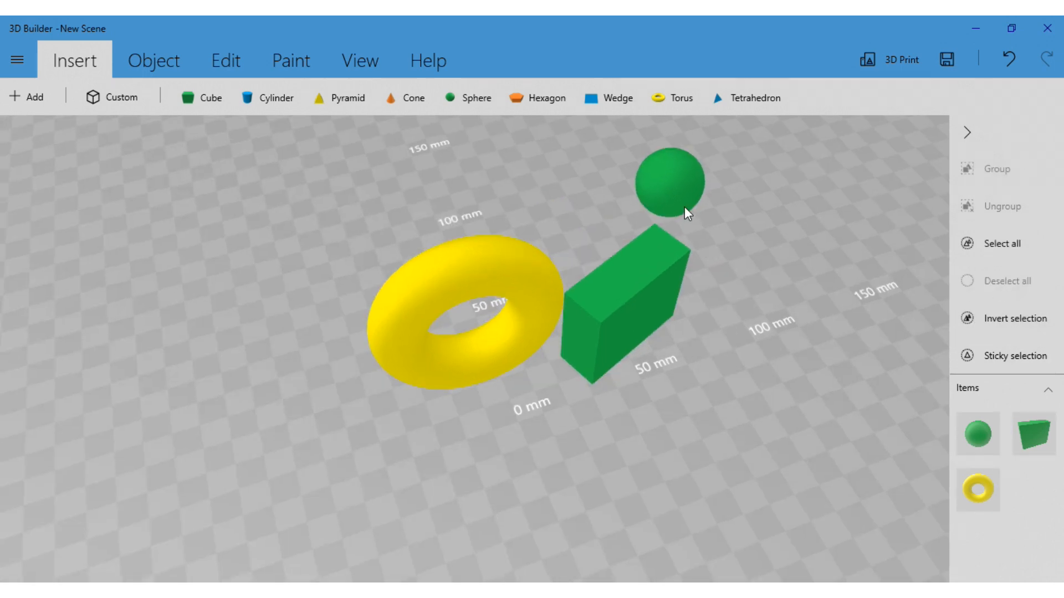
{"action": "left_click", "coordinate": [681, 204]}
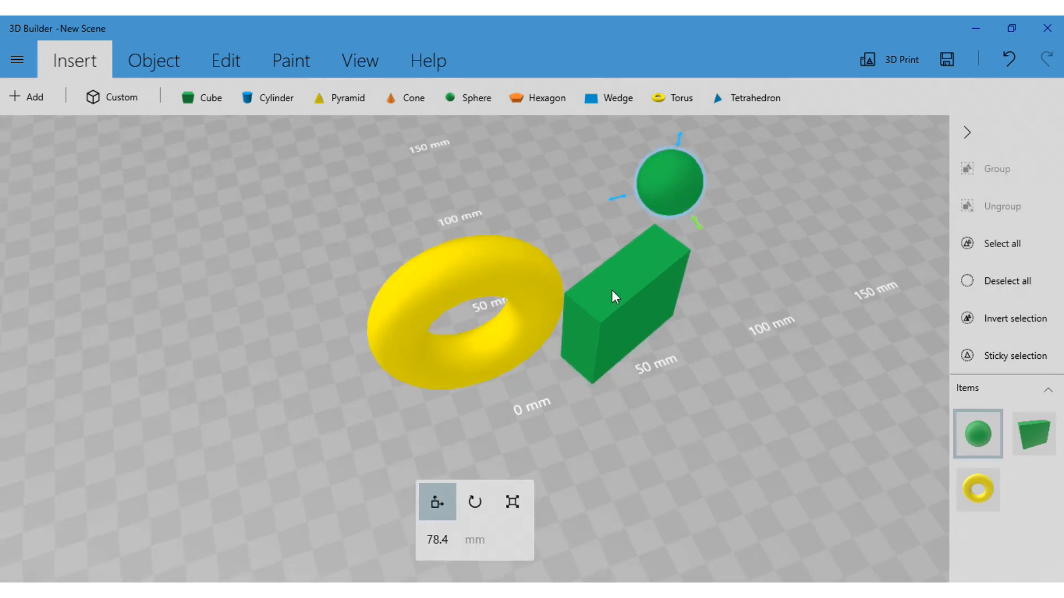
{"action": "left_click", "coordinate": [524, 302]}
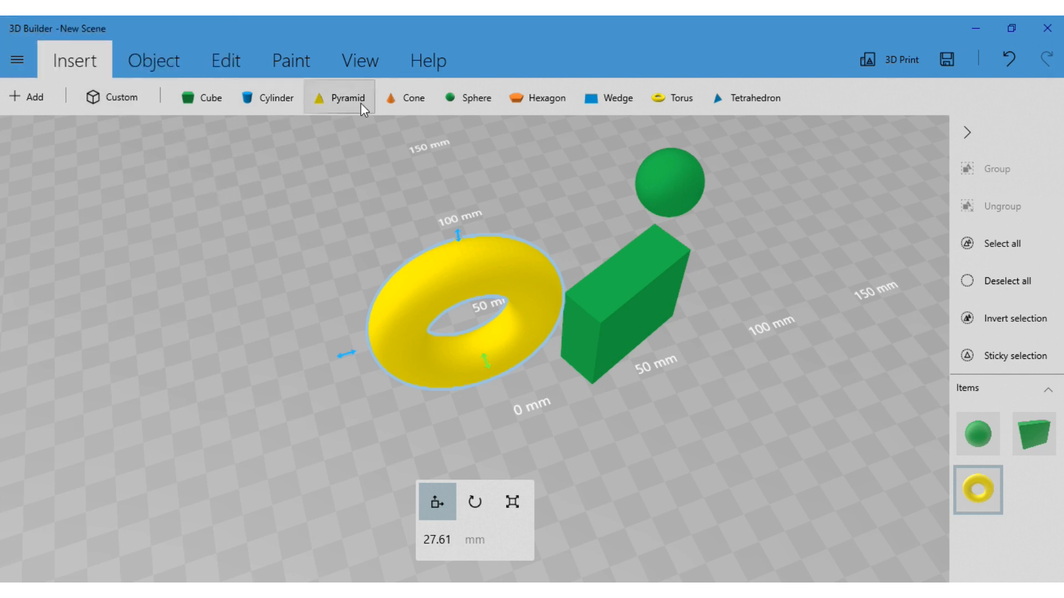
Start a custom shape and switch its wireframe display off and on again to compare the two views
{"action": "left_click", "coordinate": [118, 97]}
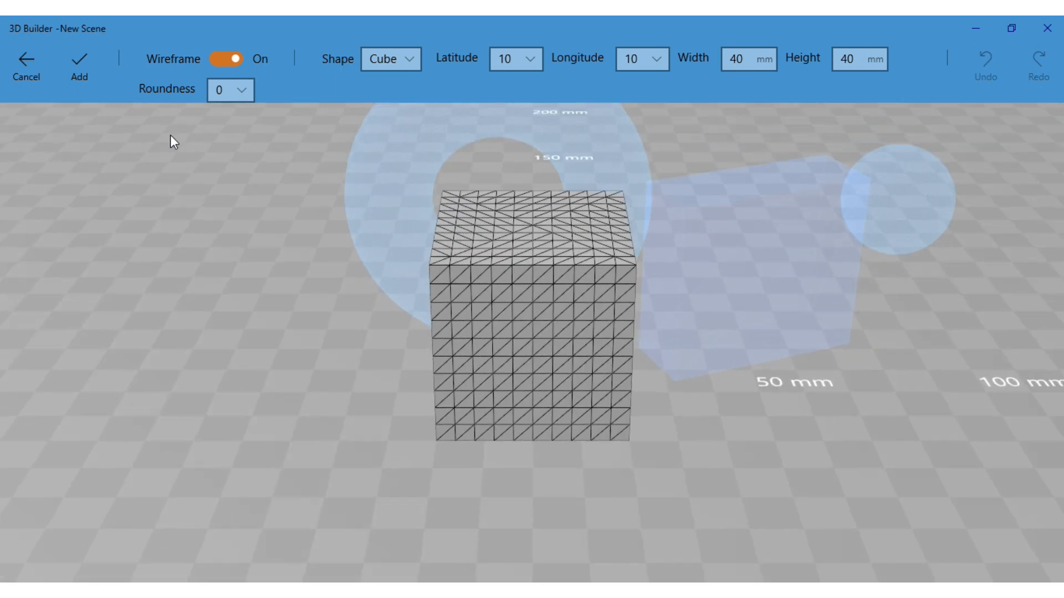
{"action": "right_click_drag", "start_coordinate": [387, 331], "coordinate": [511, 358]}
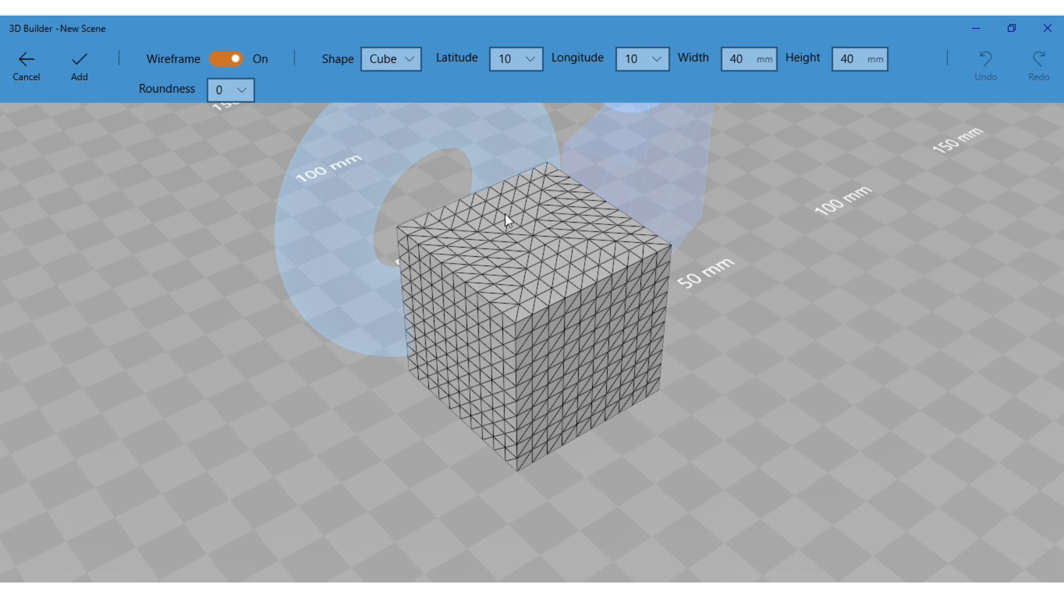
{"action": "left_click", "coordinate": [225, 61]}
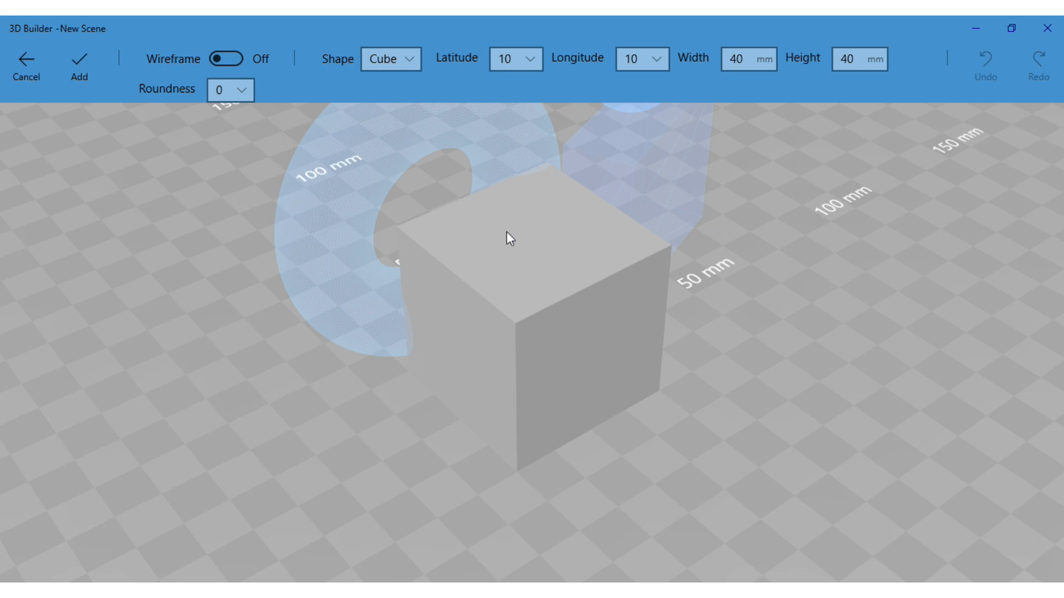
{"action": "left_click", "coordinate": [235, 61]}
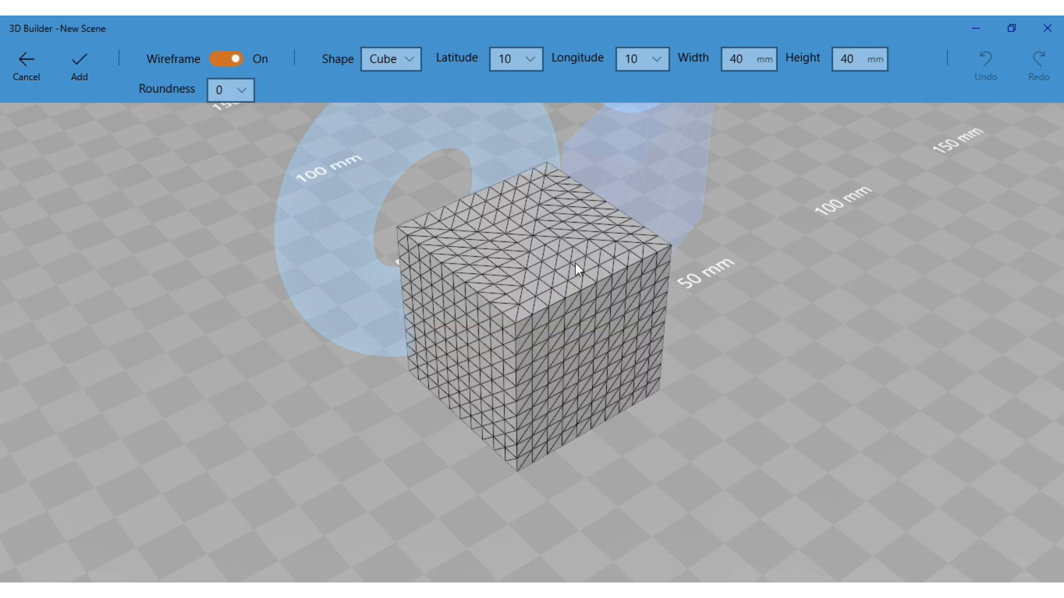
{"action": "left_click_drag", "start_coordinate": [629, 449], "coordinate": [530, 451]}
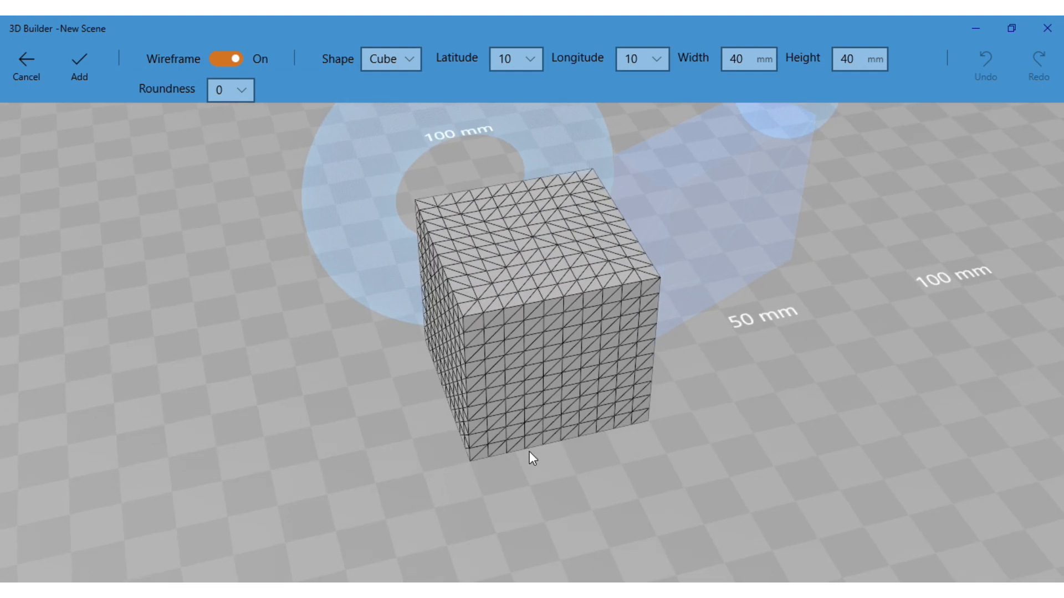
Keep Cube as the custom shape and set both its latitude and longitude to 30
{"action": "left_click", "coordinate": [413, 58]}
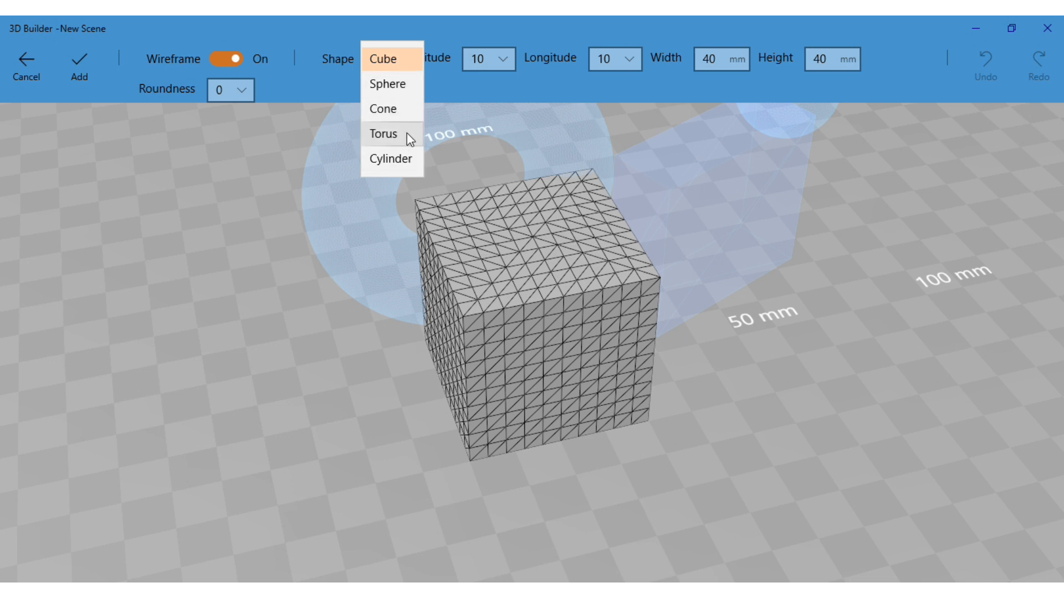
{"action": "left_click", "coordinate": [414, 62]}
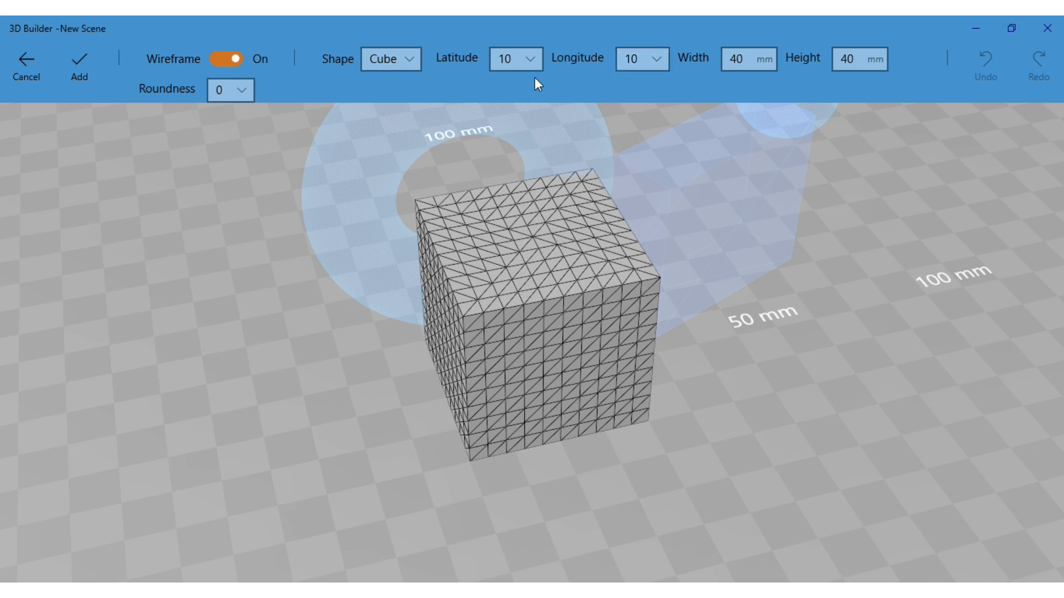
{"action": "left_click", "coordinate": [532, 59]}
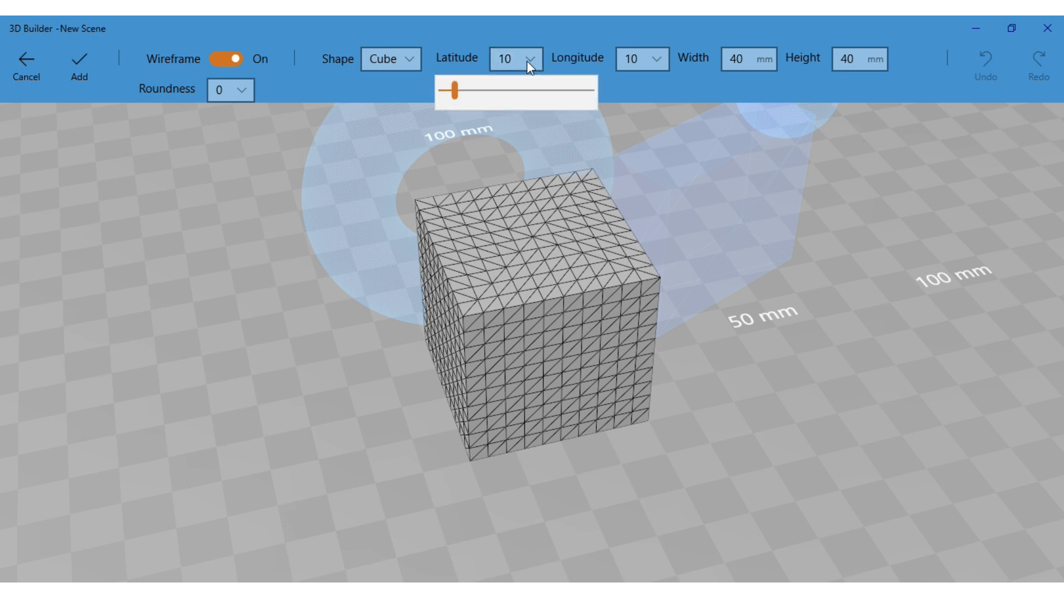
{"action": "left_click_drag", "start_coordinate": [453, 94], "coordinate": [483, 95]}
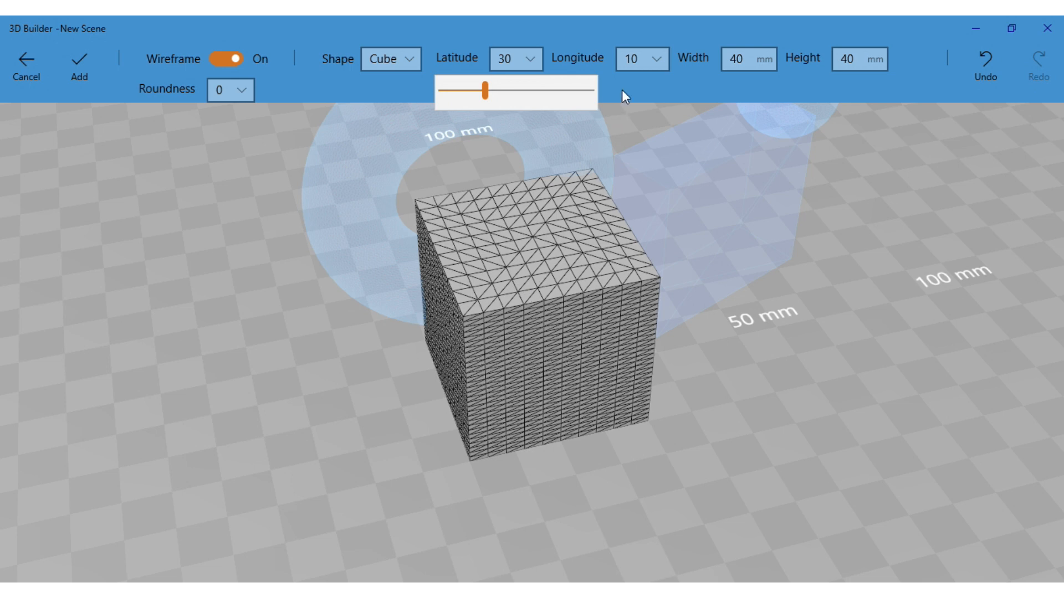
{"action": "left_click", "coordinate": [657, 58]}
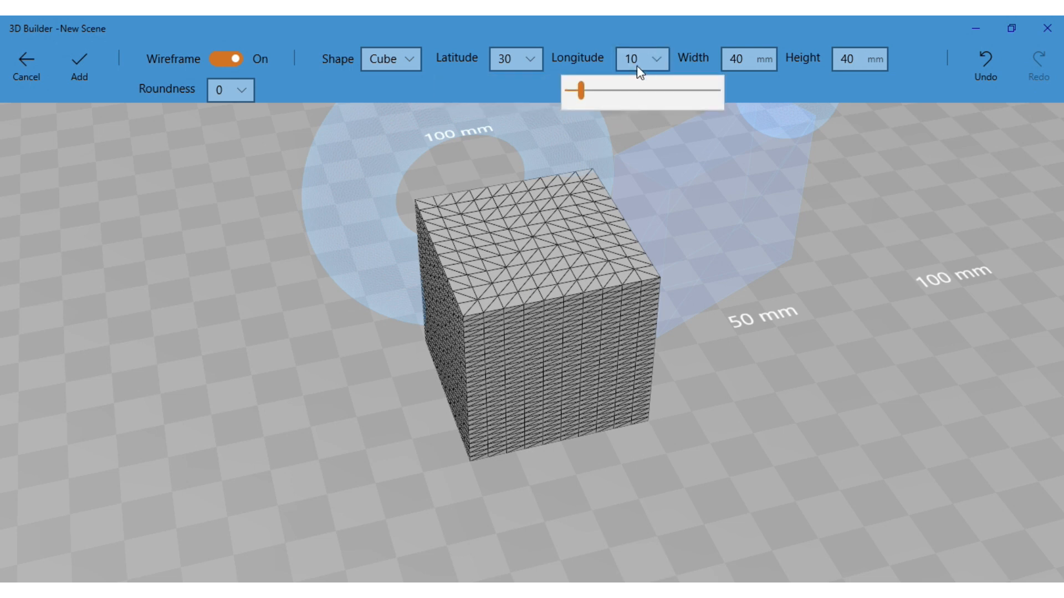
{"action": "left_click_drag", "start_coordinate": [585, 91], "coordinate": [612, 96]}
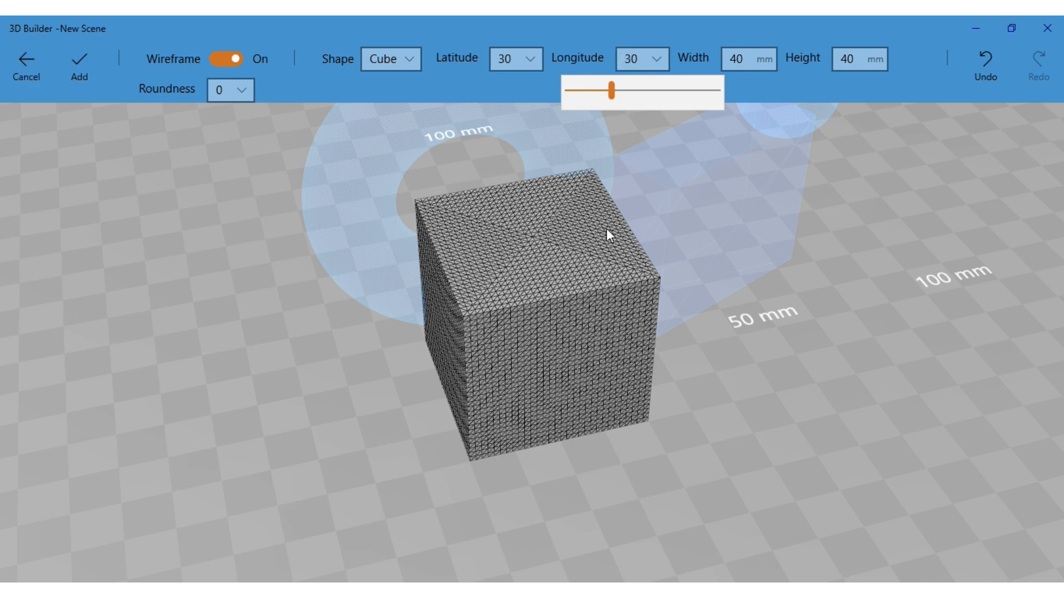
{"action": "left_click", "coordinate": [690, 444]}
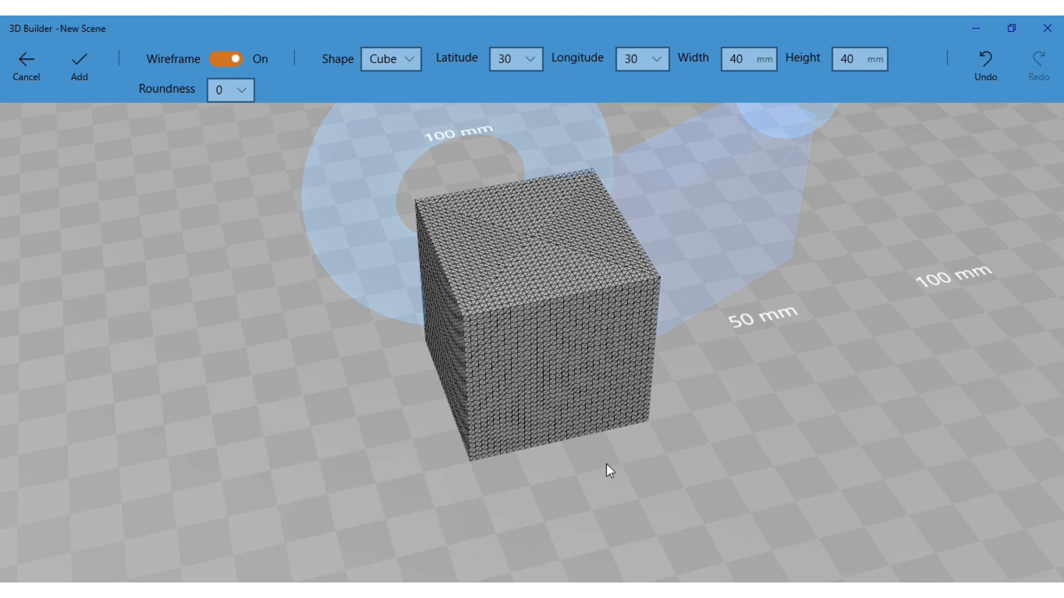
Examine the custom cube's wireframe mesh up close from another angle and check its width and height settings
{"action": "scroll", "coordinate": [610, 468], "scroll_direction": "up", "scroll_amount": 5}
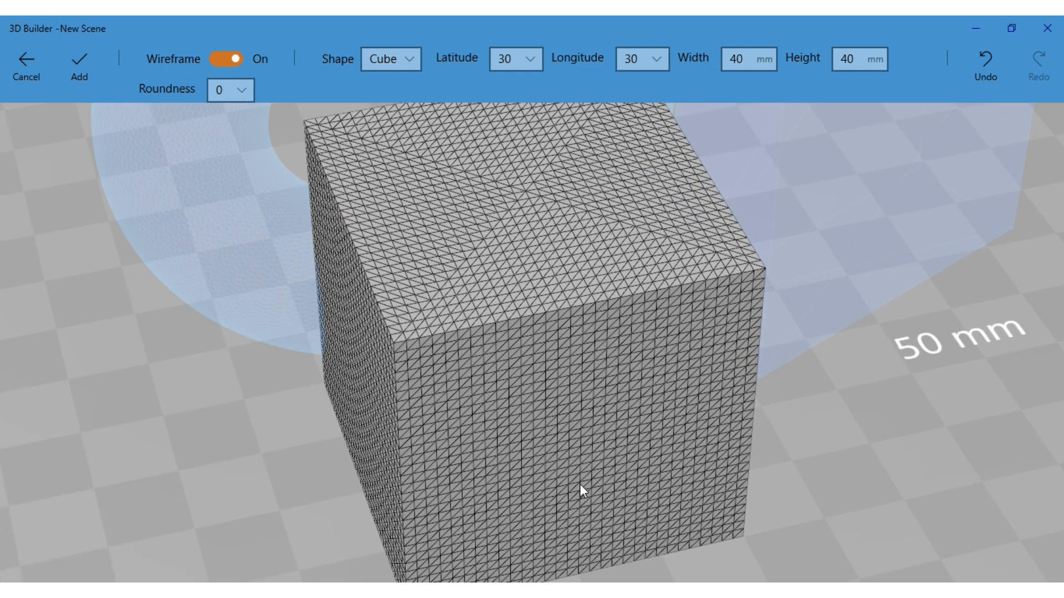
{"action": "left_click_drag", "start_coordinate": [786, 435], "coordinate": [834, 428]}
{"action": "left_click_drag", "start_coordinate": [870, 433], "coordinate": [745, 506]}
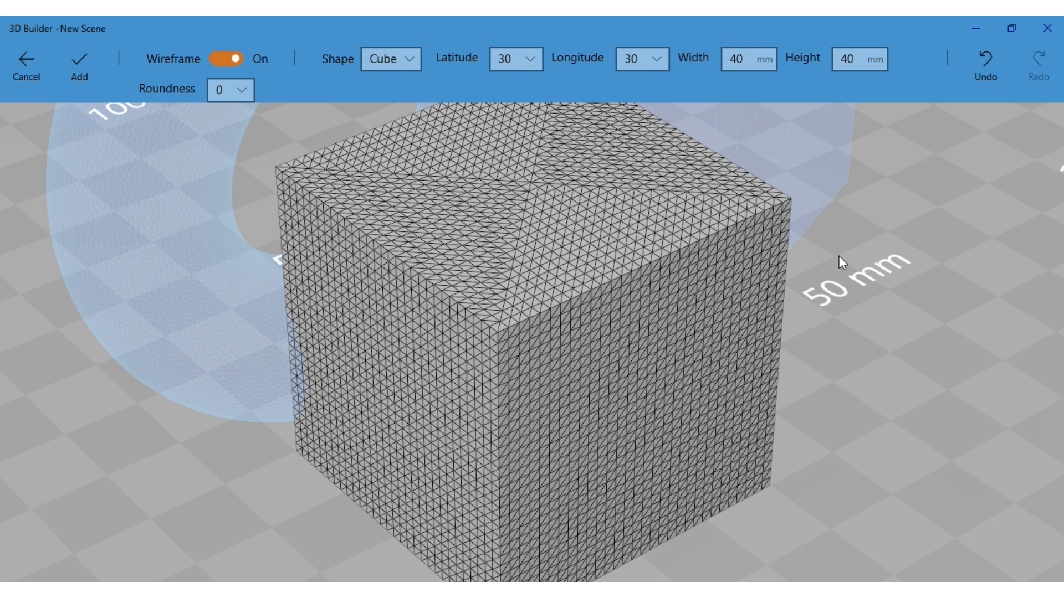
{"action": "left_click", "coordinate": [746, 55]}
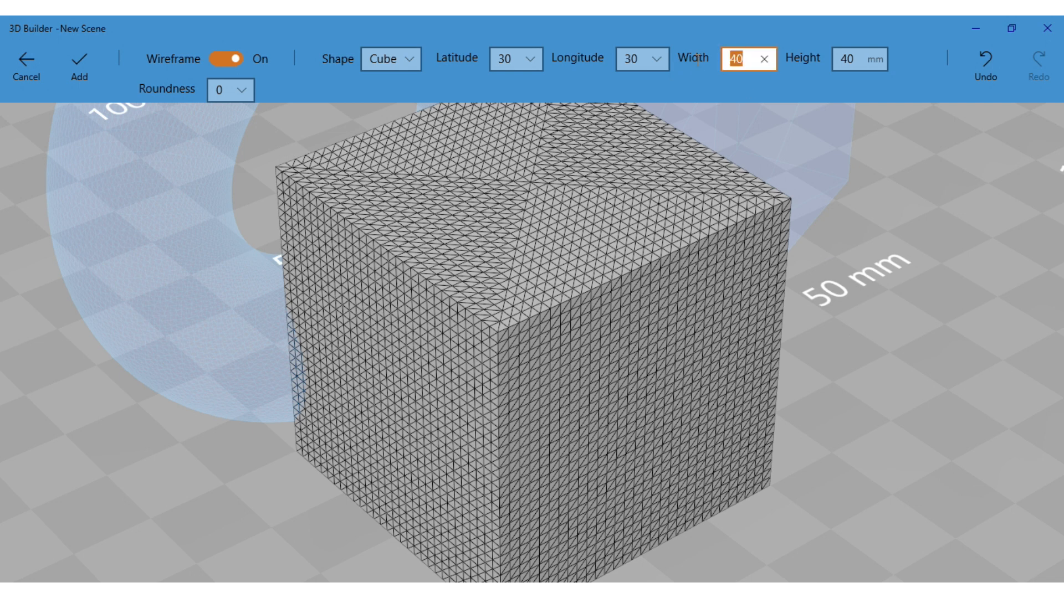
{"action": "key", "text": "Tab"}
{"action": "left_click", "coordinate": [737, 66]}
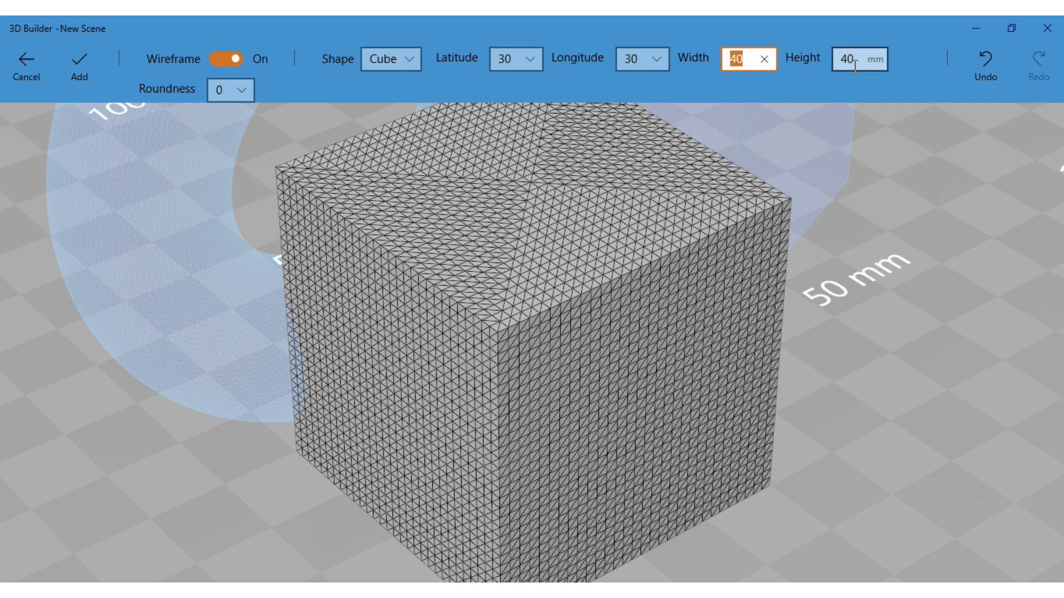
{"action": "left_click", "coordinate": [857, 65]}
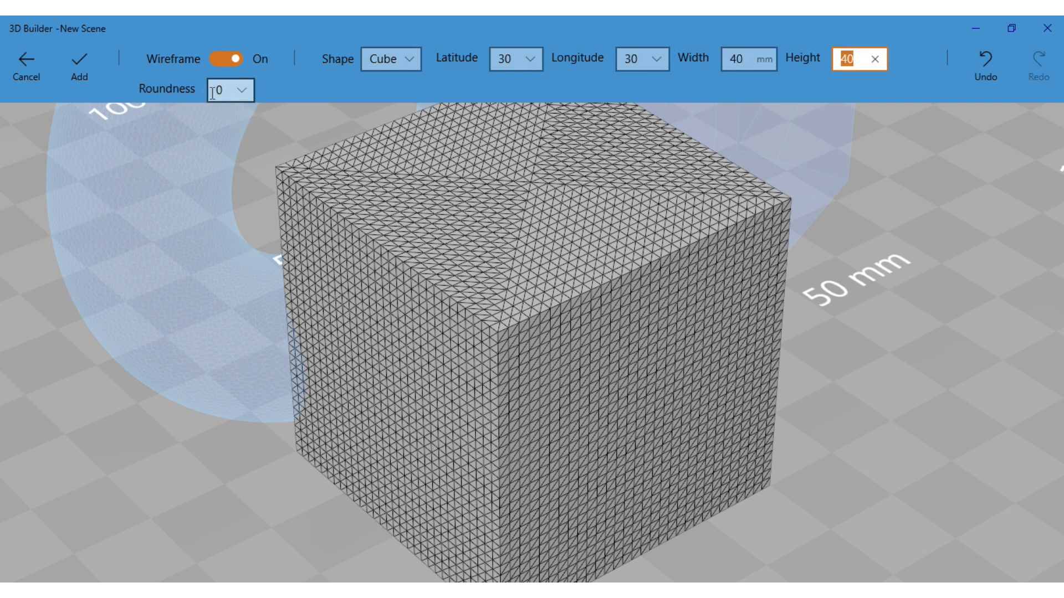
Set the custom cube's roundness to 3 and add the rounded cube to the scene
{"action": "left_click", "coordinate": [243, 91]}
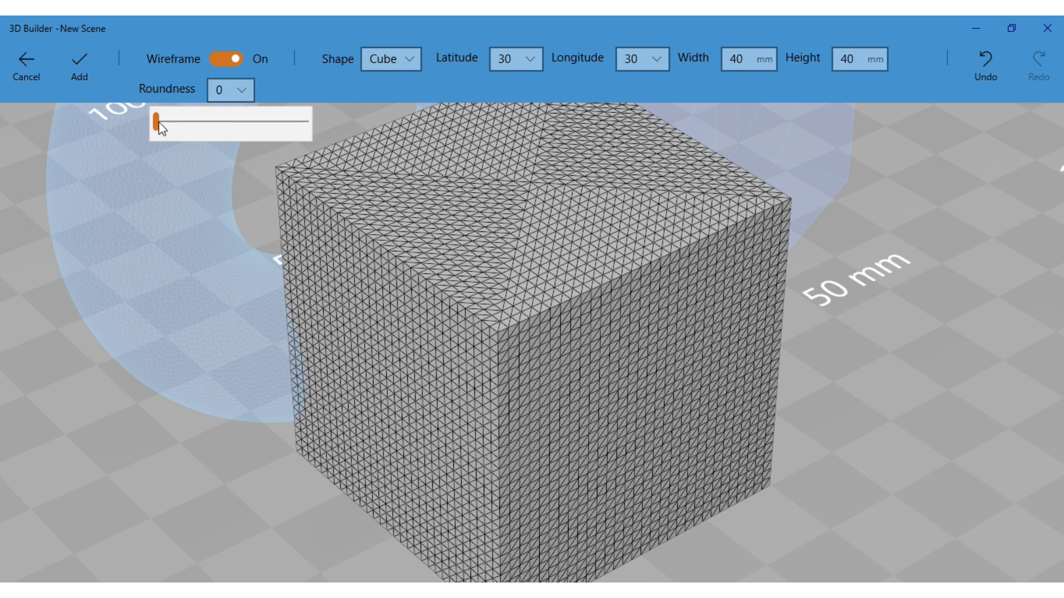
{"action": "left_click_drag", "start_coordinate": [162, 123], "coordinate": [185, 131]}
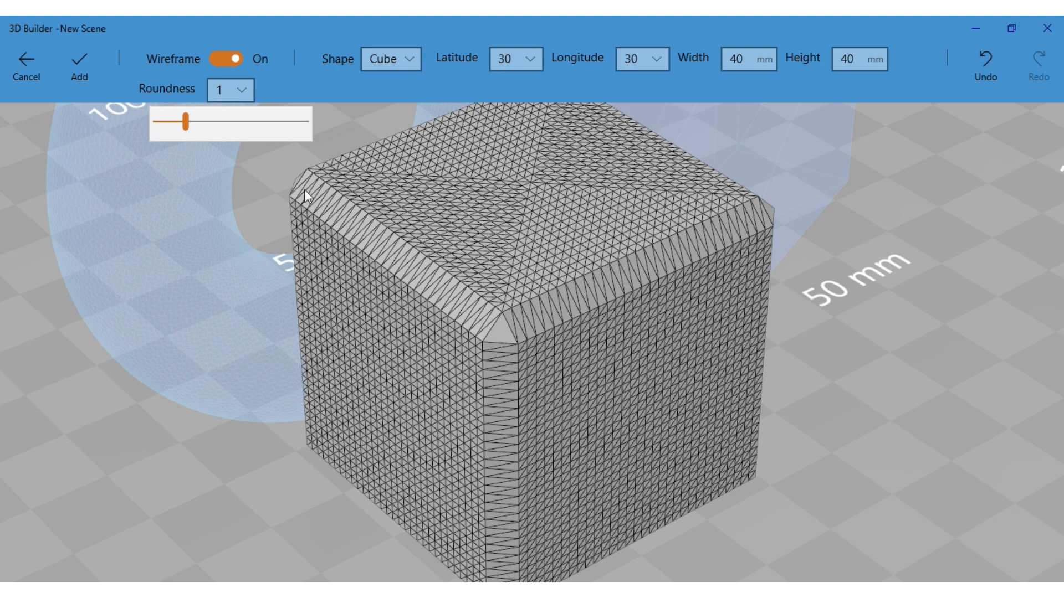
{"action": "left_click", "coordinate": [233, 121]}
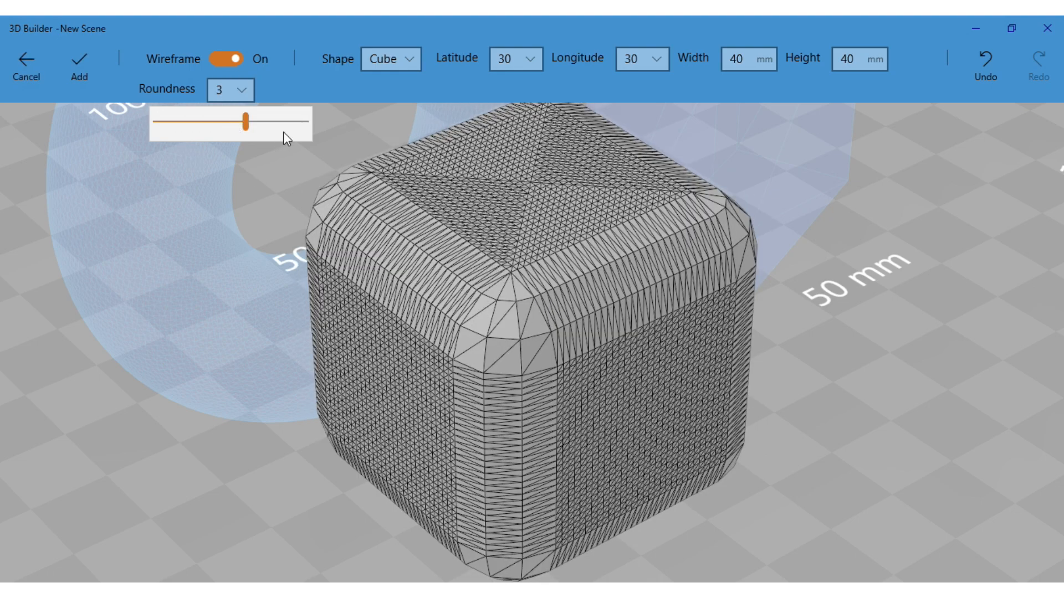
{"action": "right_click_drag", "start_coordinate": [819, 386], "coordinate": [705, 465]}
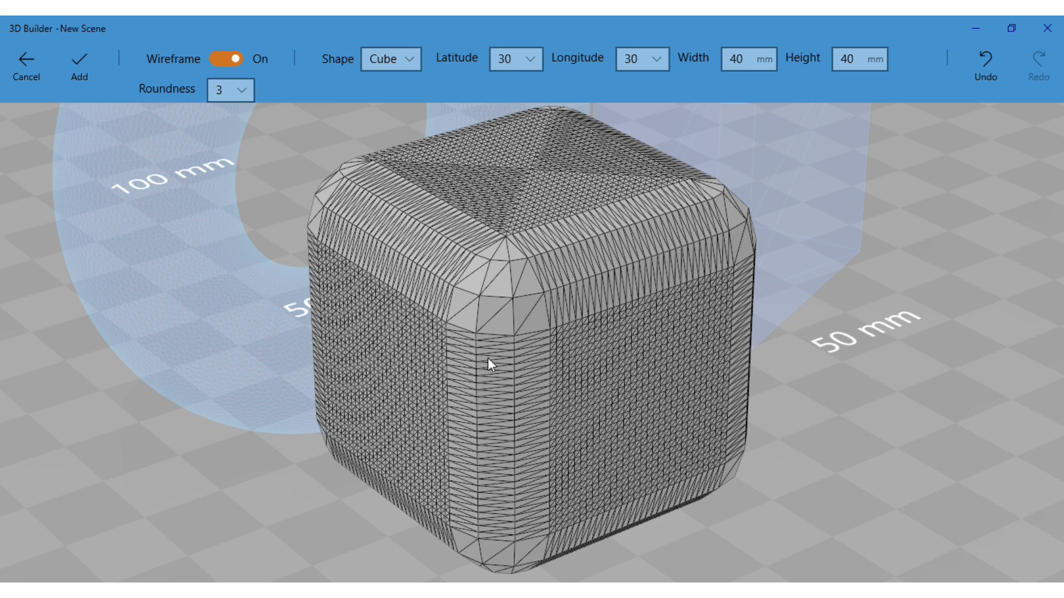
{"action": "left_click", "coordinate": [78, 65]}
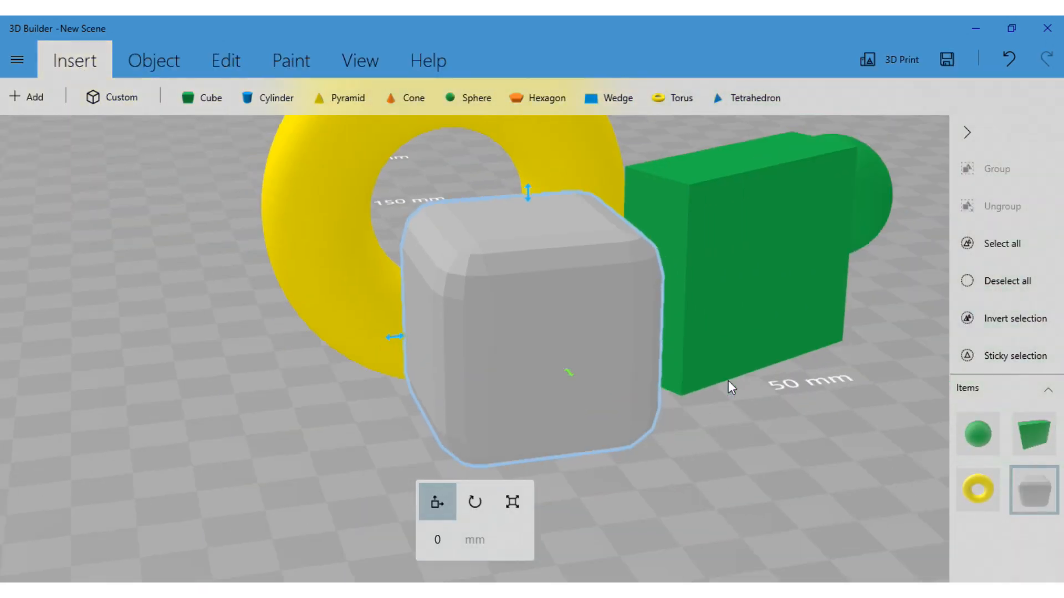
Move the added rounded cube across the floor to about -24.04 mm, in front of the torus
{"action": "left_click_drag", "start_coordinate": [634, 444], "coordinate": [360, 472]}
{"action": "left_click_drag", "start_coordinate": [476, 419], "coordinate": [541, 444]}
{"action": "scroll", "coordinate": [506, 425], "scroll_direction": "down", "scroll_amount": 5}
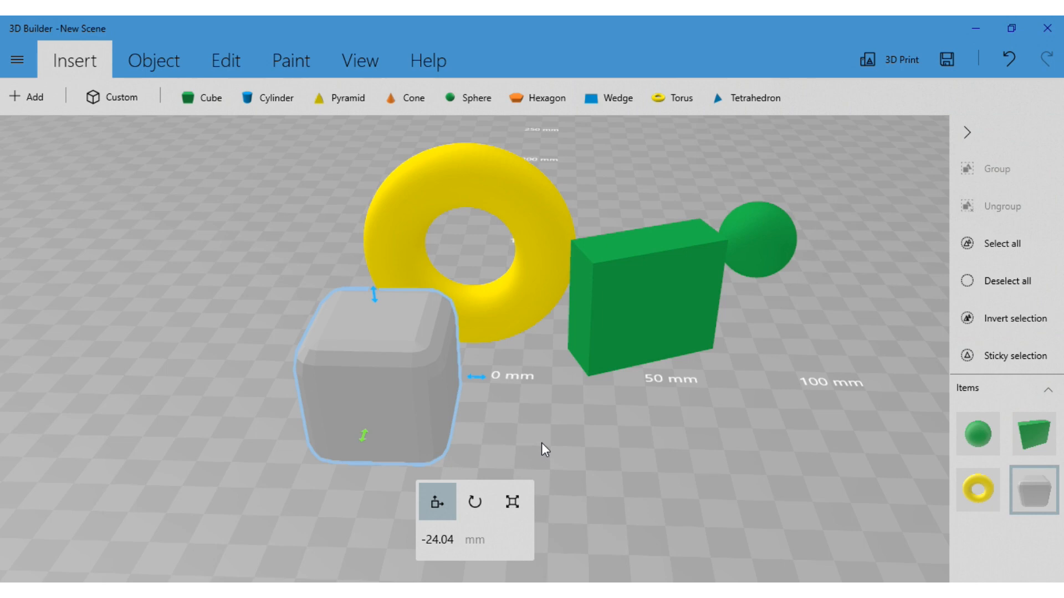